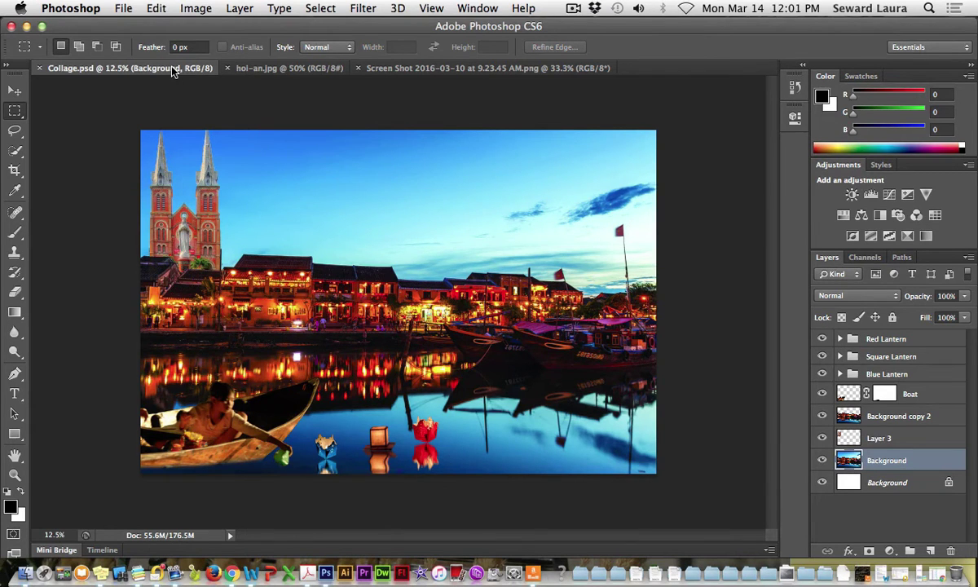
- Close hoi-an.jpg and bring up the temple screenshot document alongside the collage
key(super+equal)
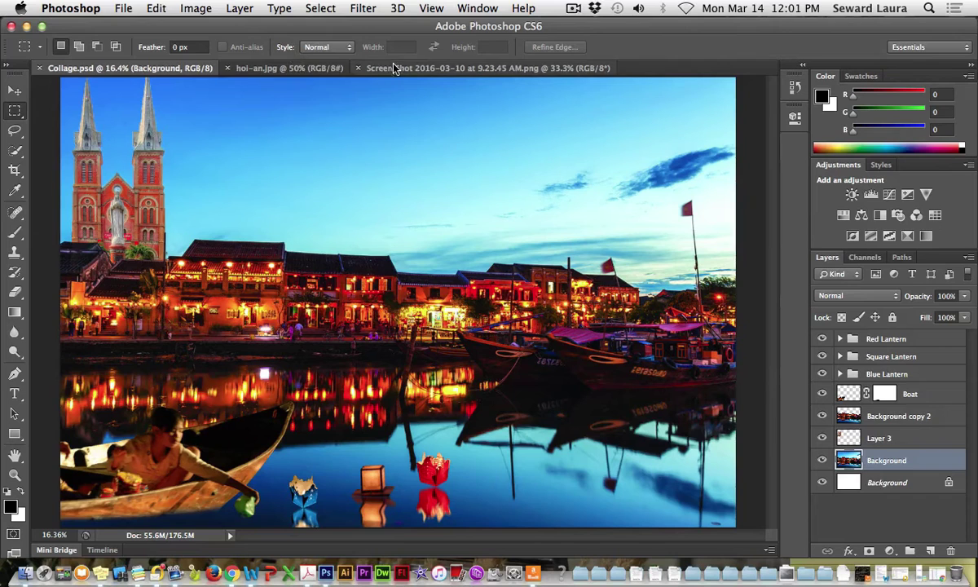
click(228, 68)
click(262, 70)
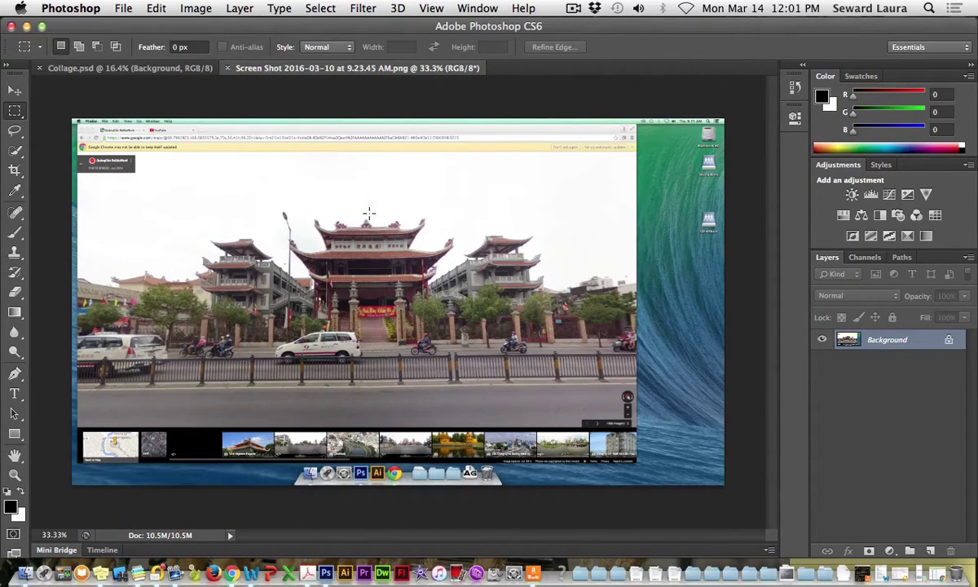
click(156, 70)
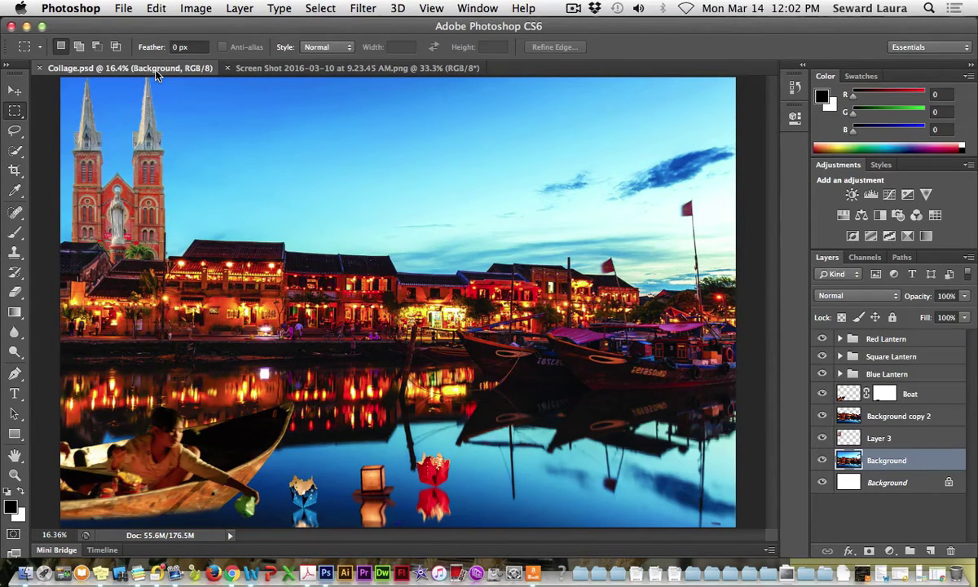
click(248, 71)
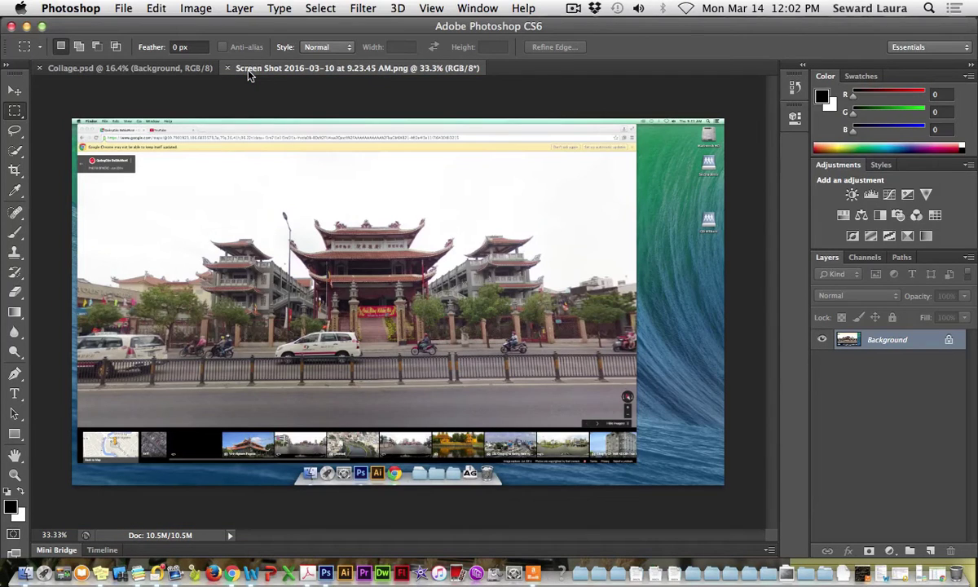
scroll(247, 70, up, 2)
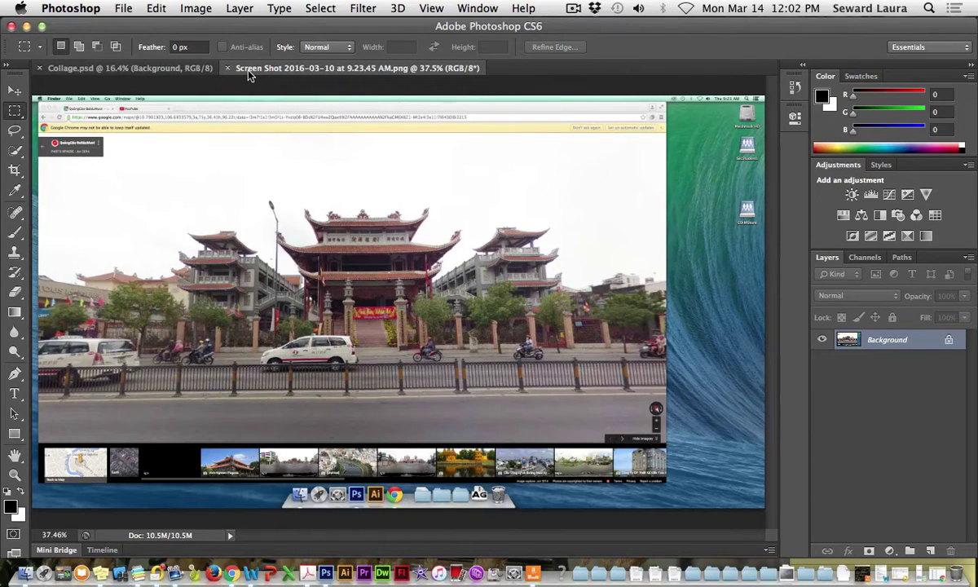
click(15, 150)
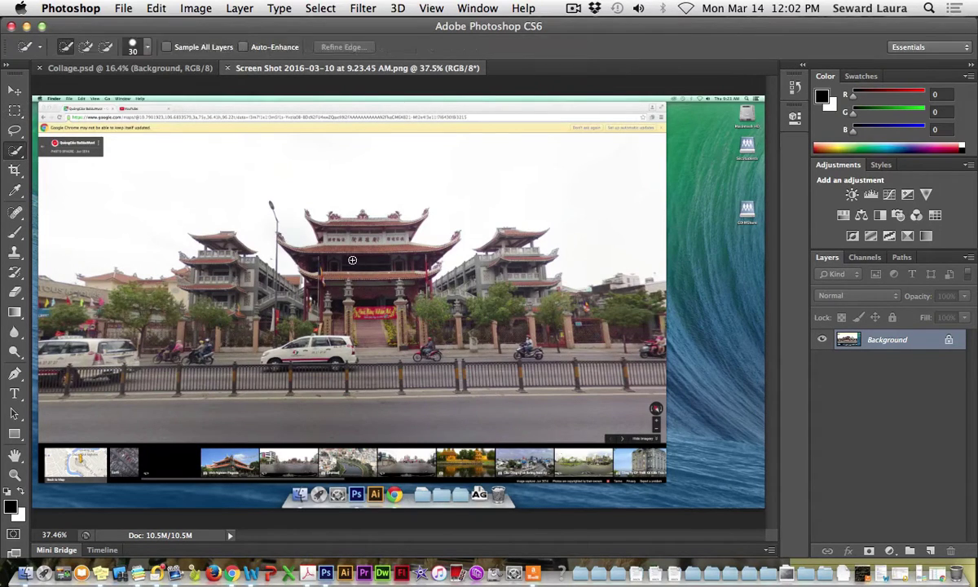
mouse_move(352, 259)
mouse_down()
mouse_move(361, 231)
mouse_move(380, 239)
mouse_move(347, 219)
mouse_move(382, 233)
mouse_move(392, 295)
mouse_move(379, 309)
mouse_move(335, 308)
mouse_move(411, 304)
mouse_move(416, 279)
mouse_move(418, 287)
mouse_move(422, 246)
mouse_up()
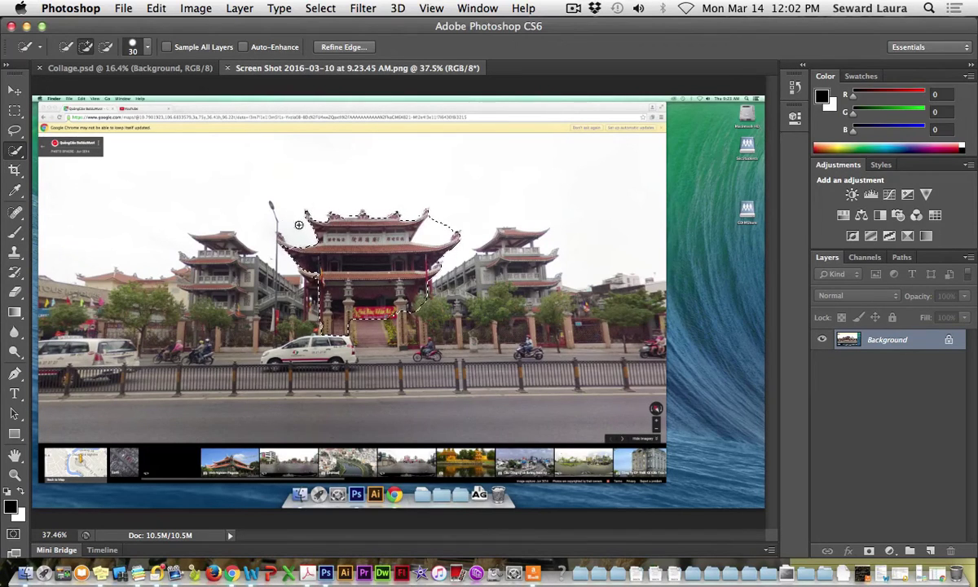
click(105, 46)
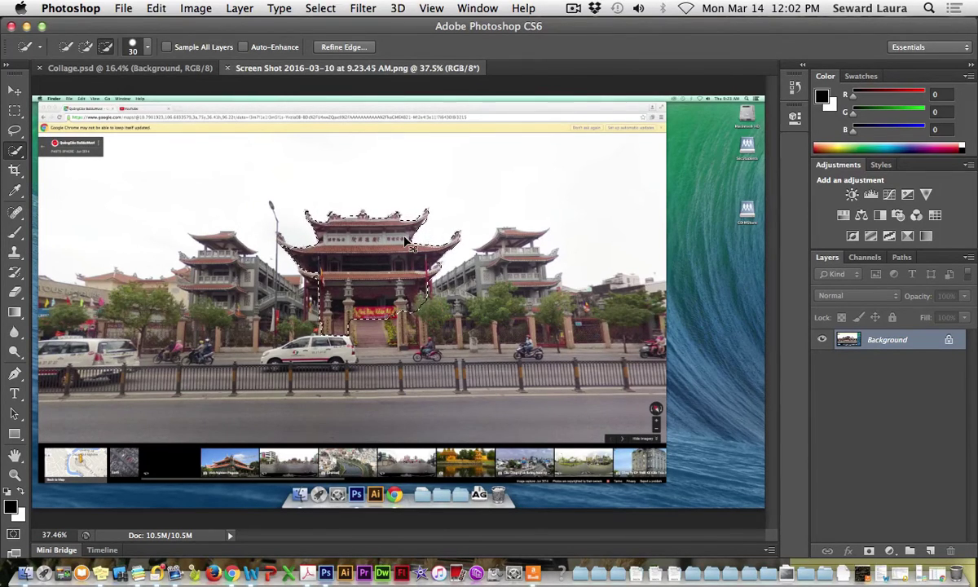
key(super+d)
- Lasso a loose outline around the central temple building and switch the selection to Quick Mask mode
click(15, 131)
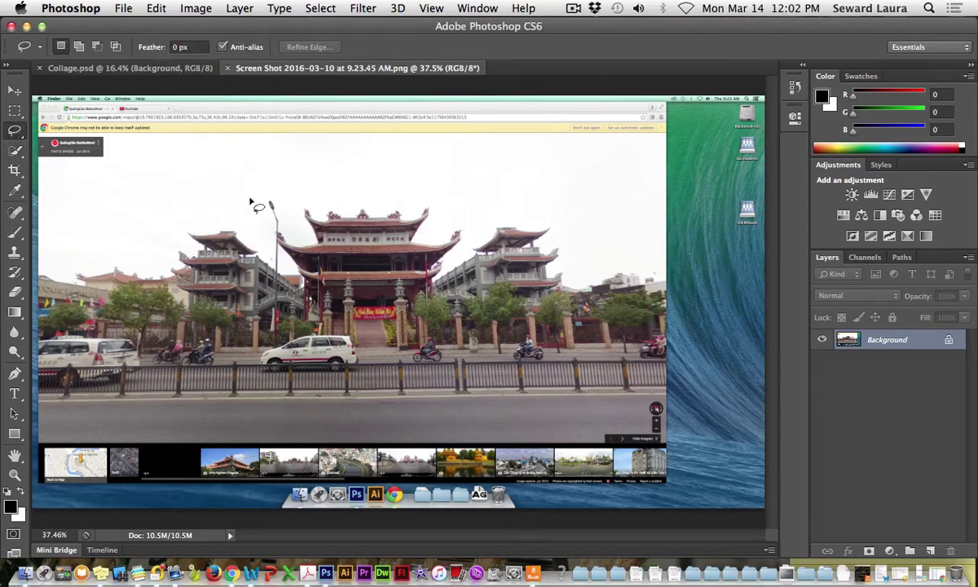
mouse_move(298, 199)
mouse_down()
mouse_move(398, 197)
mouse_move(445, 212)
mouse_move(464, 235)
mouse_move(470, 251)
mouse_move(450, 262)
mouse_move(438, 328)
mouse_move(415, 356)
mouse_move(310, 326)
mouse_move(291, 342)
mouse_move(280, 287)
mouse_move(286, 260)
mouse_move(260, 218)
mouse_move(299, 199)
mouse_up()
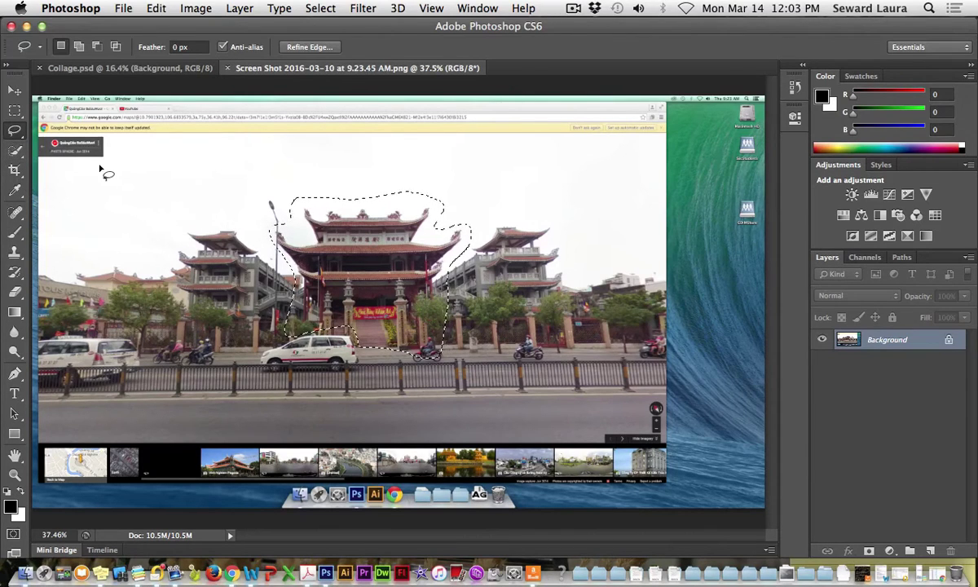
key(q)
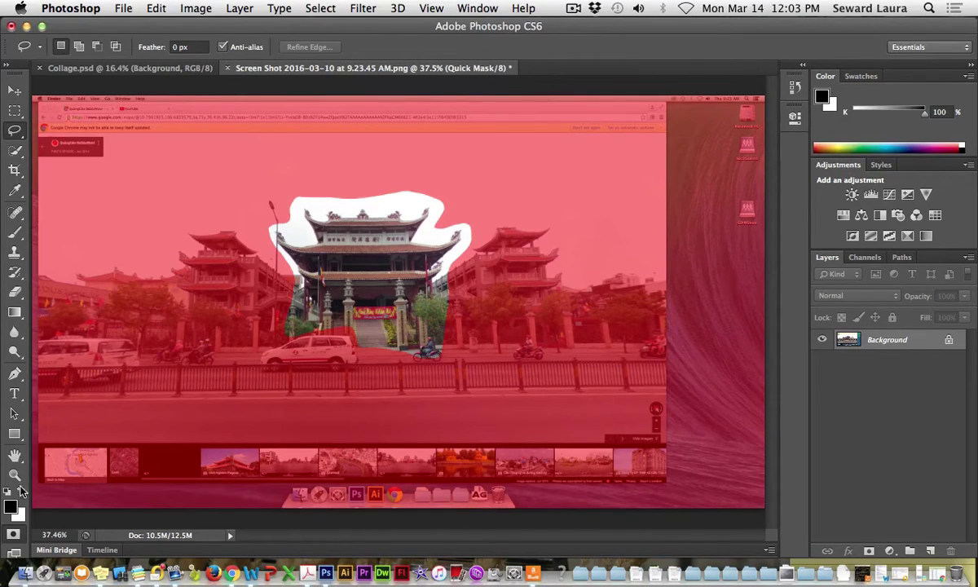
- Paint black on the mask over the excess sky above the temple roof, enlarging the brush to 44 px
click(15, 236)
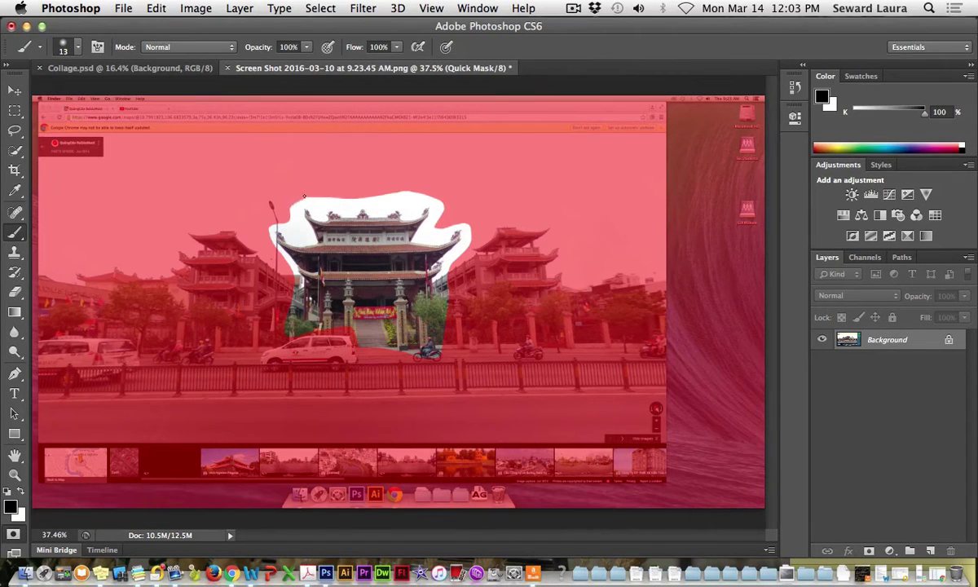
drag(292, 214, 285, 215)
drag(341, 200, 312, 203)
right_click(304, 201)
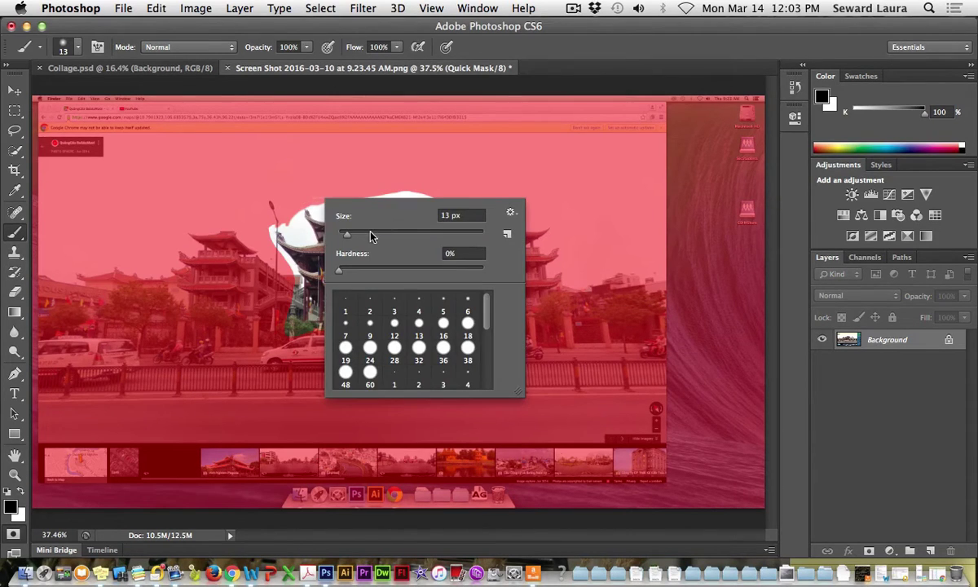
click(369, 235)
key(Return)
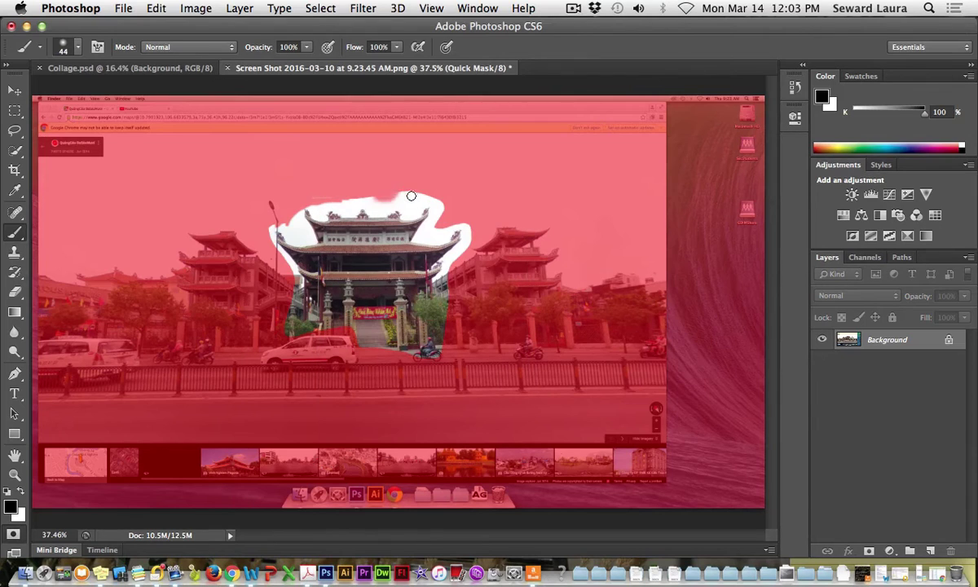
mouse_move(368, 197)
mouse_down()
mouse_move(311, 199)
mouse_move(418, 194)
mouse_up()
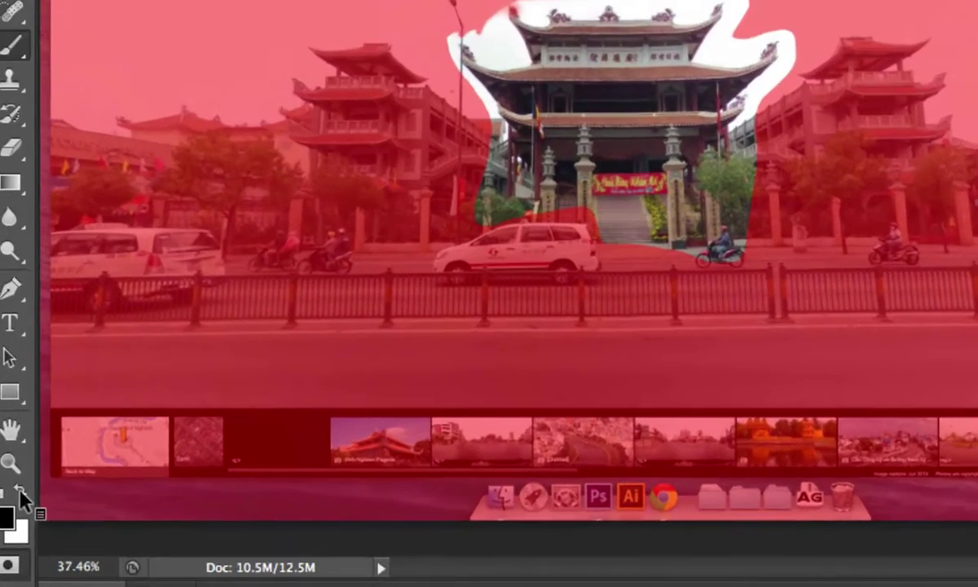
- Mask out the sky in the notches beside the upper roof with black and return to the selection outline
click(22, 493)
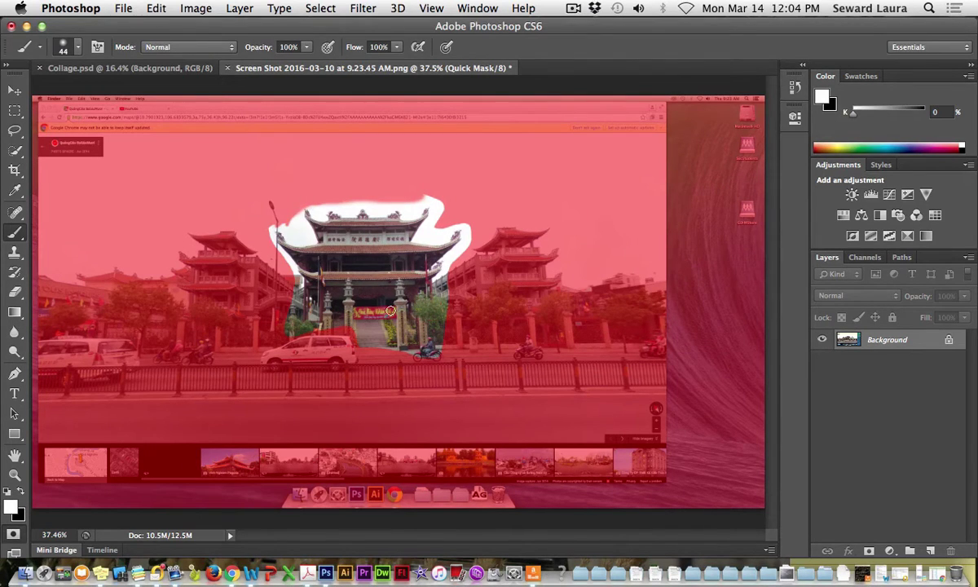
key(q)
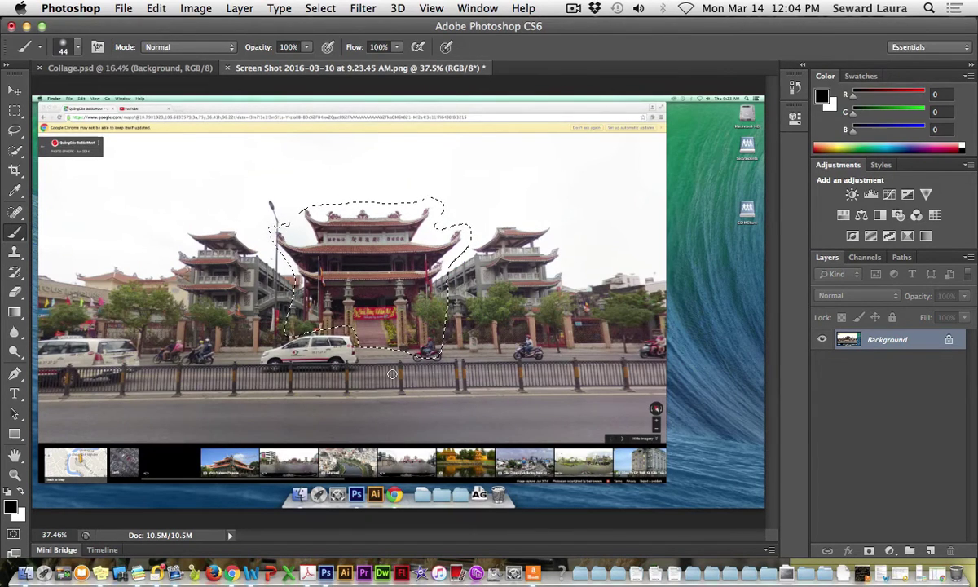
key(q)
click(20, 489)
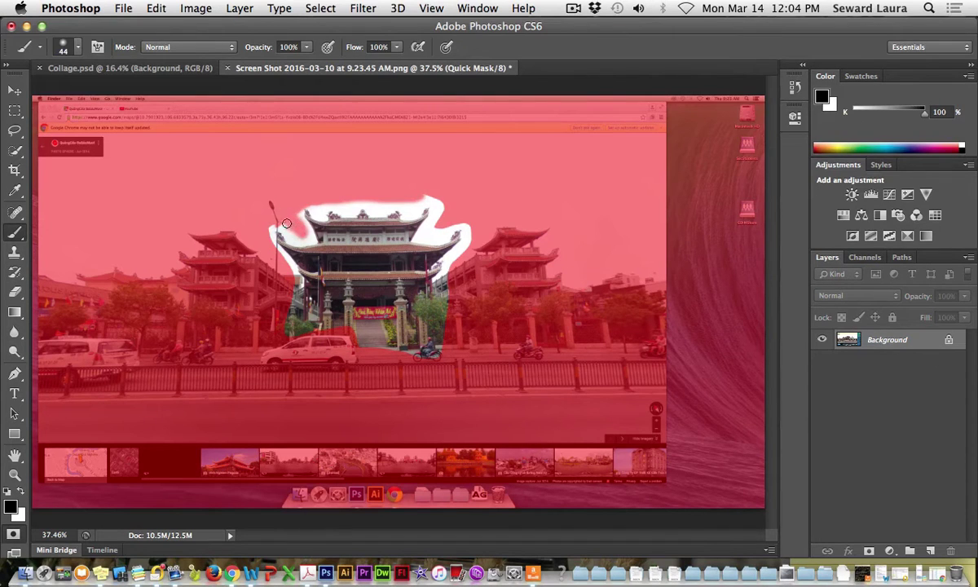
mouse_move(419, 202)
mouse_down()
mouse_move(398, 219)
mouse_move(442, 222)
mouse_up()
key(q)
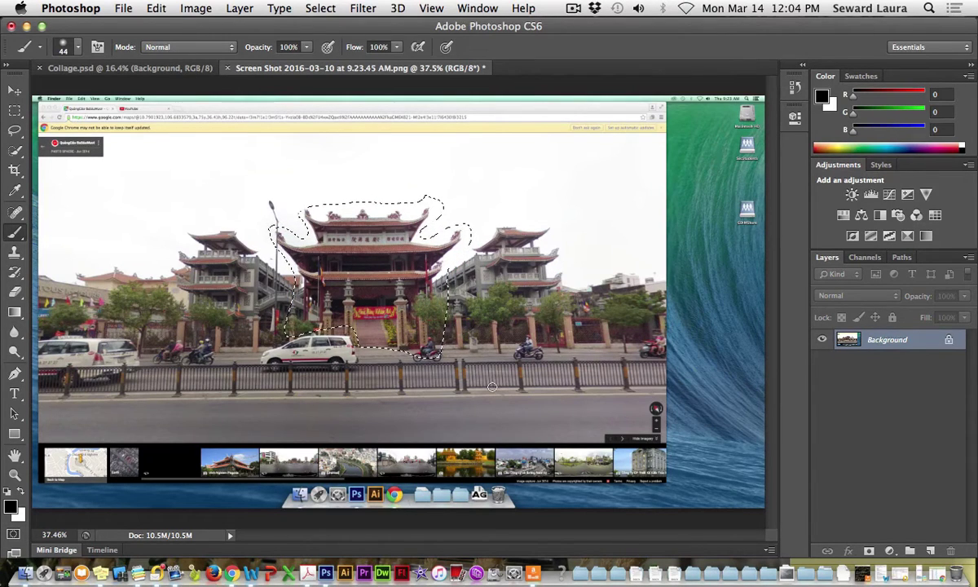
- In Quick Mask mode, paint out the motorbike and tree at the temple's lower right corner and convert the mask back to a selection
key(q)
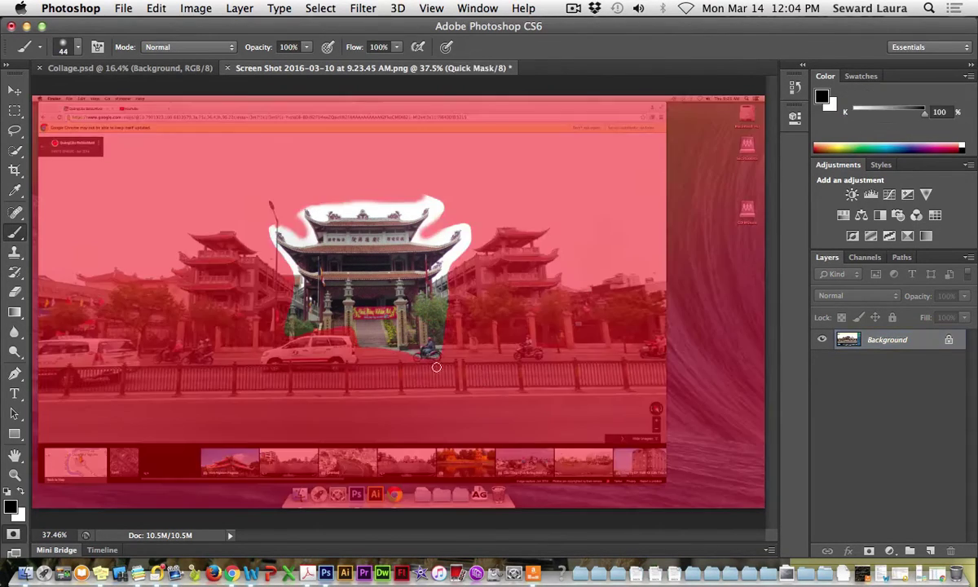
mouse_move(406, 353)
mouse_down()
mouse_move(442, 336)
mouse_move(406, 353)
mouse_up()
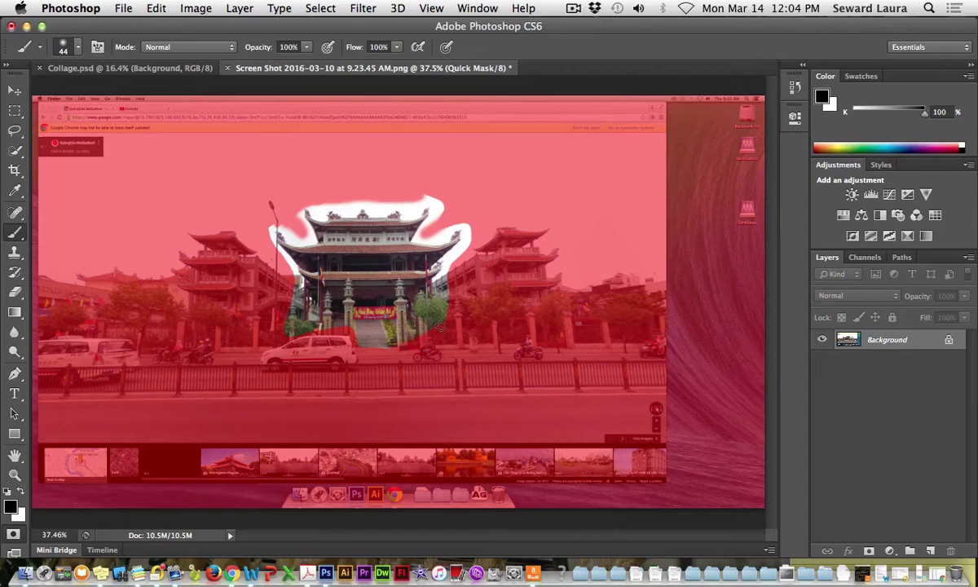
mouse_move(450, 319)
mouse_down()
mouse_move(424, 324)
mouse_move(435, 329)
mouse_move(433, 299)
mouse_up()
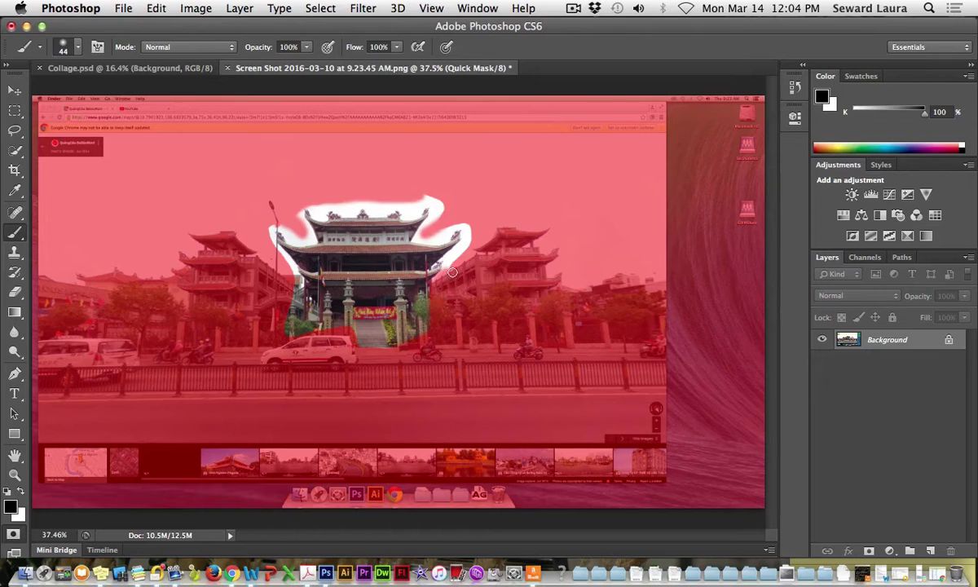
key(q)
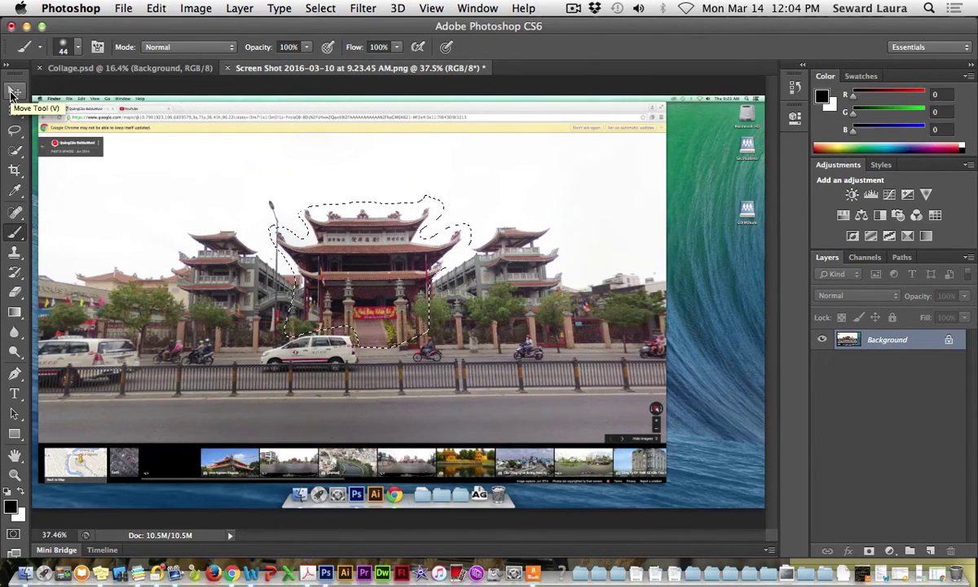
- Move the selected temple into Collage.psd and place it behind the rooftops, to the right of the cathedral
click(11, 94)
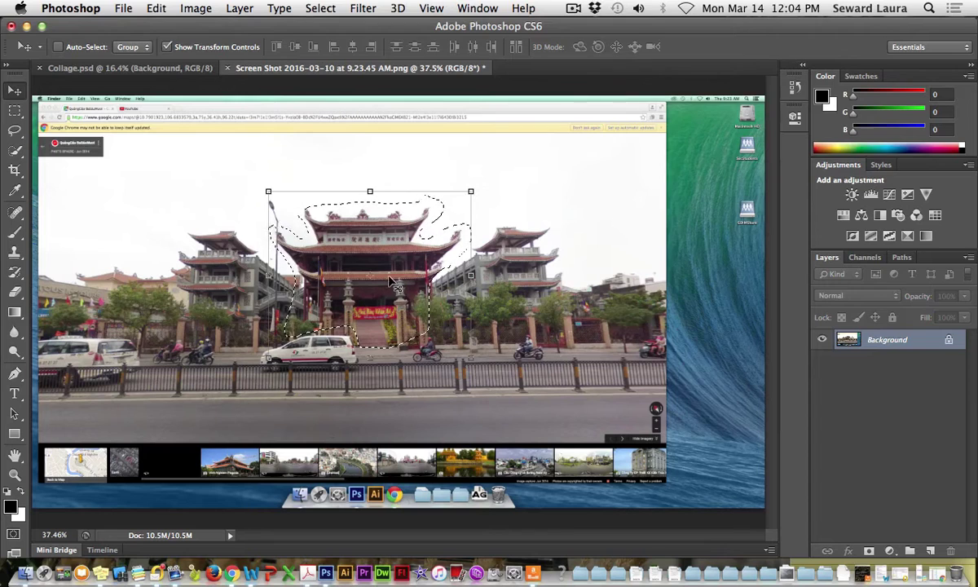
drag(392, 281, 185, 73)
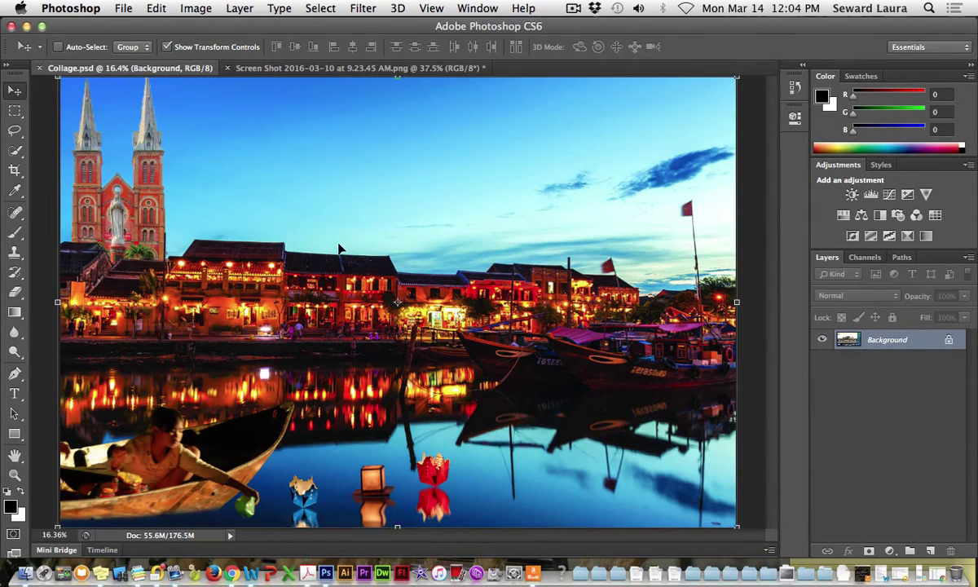
drag(341, 249, 341, 248)
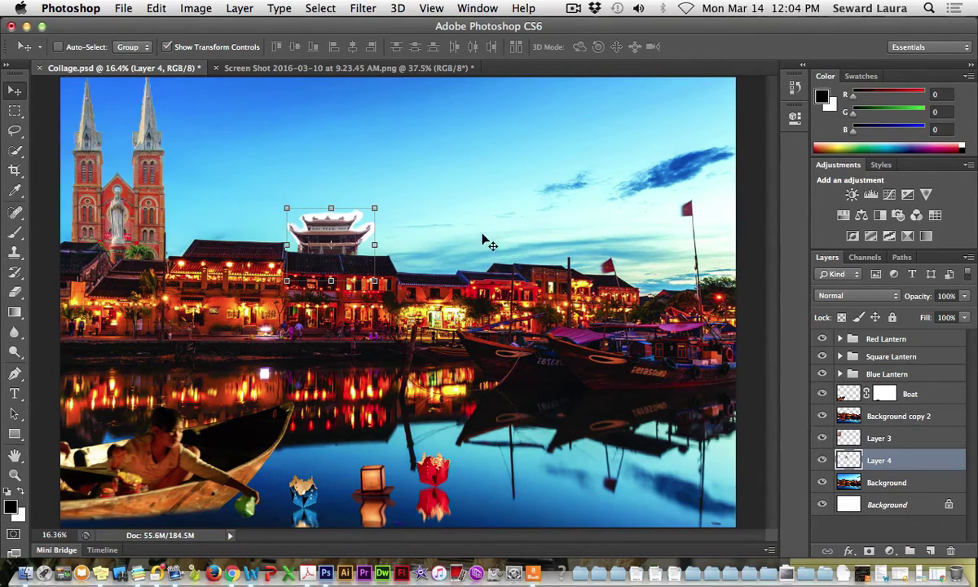
mouse_move(318, 219)
mouse_down()
mouse_move(326, 205)
mouse_move(331, 217)
mouse_up()
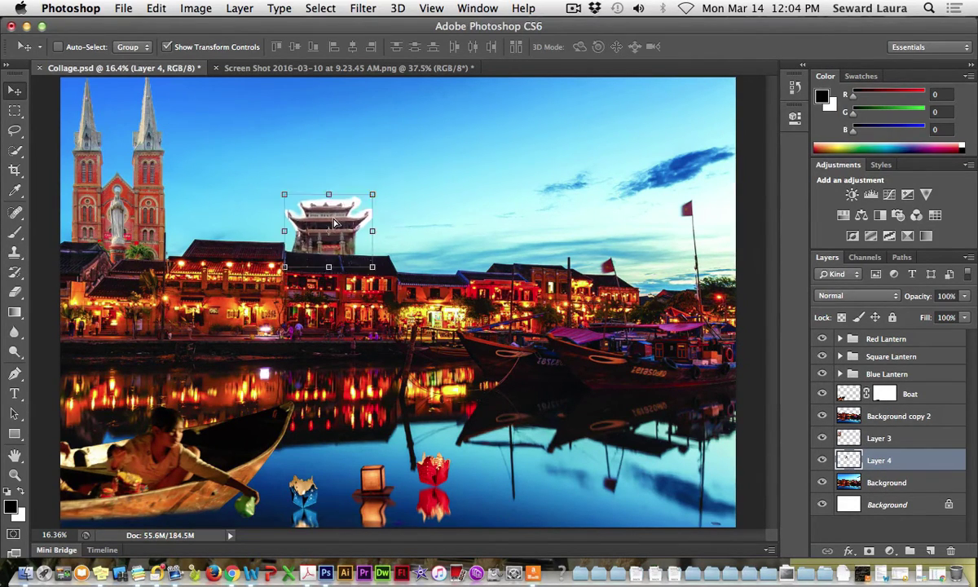
- Enlarge the temple on Layer 4 and reposition it so its base sits behind the riverside rooftops
drag(282, 196, 215, 137)
click(263, 195)
drag(318, 204, 340, 220)
key(Return)
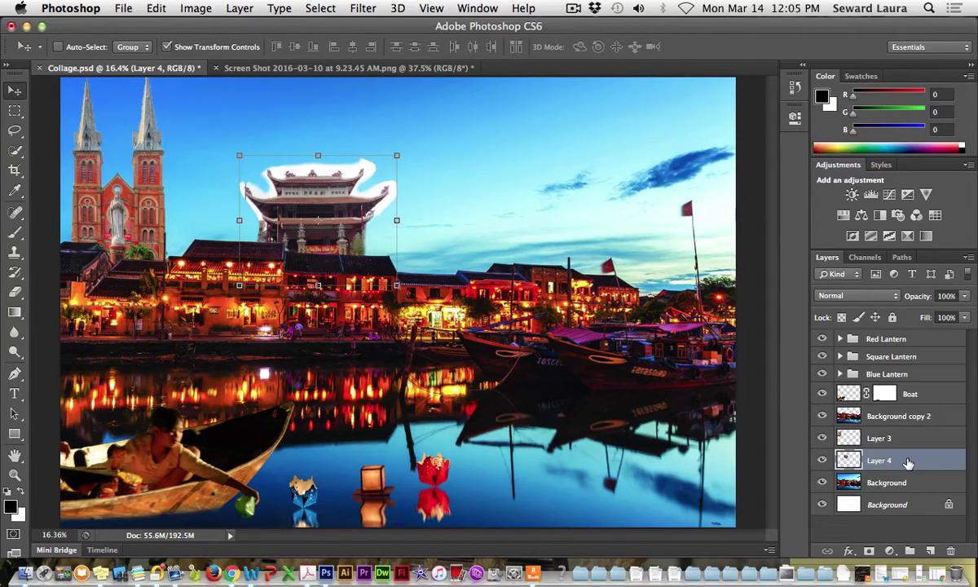
- Move Layer 4 above the Red Lantern group and back to its place directly below Layer 3
drag(907, 463, 920, 339)
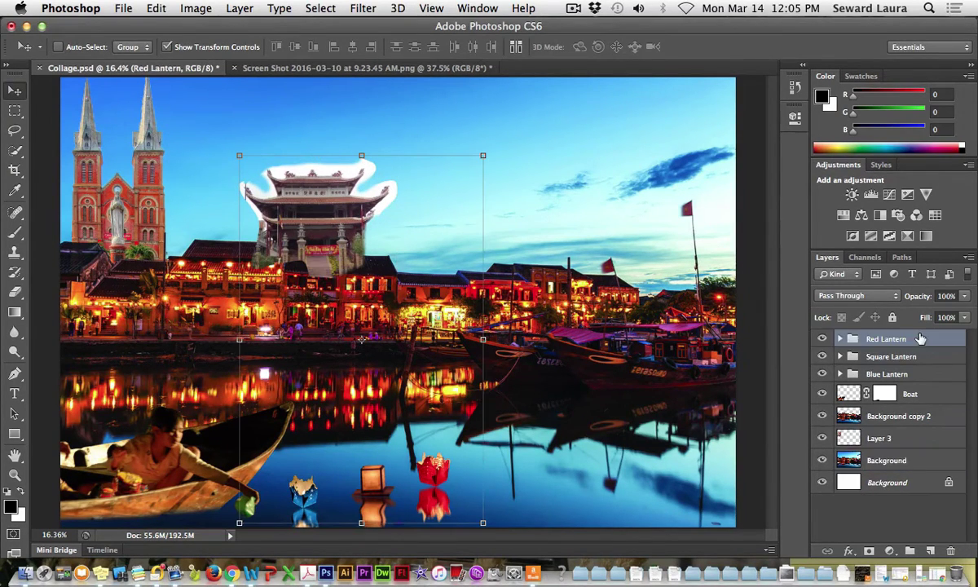
click(840, 339)
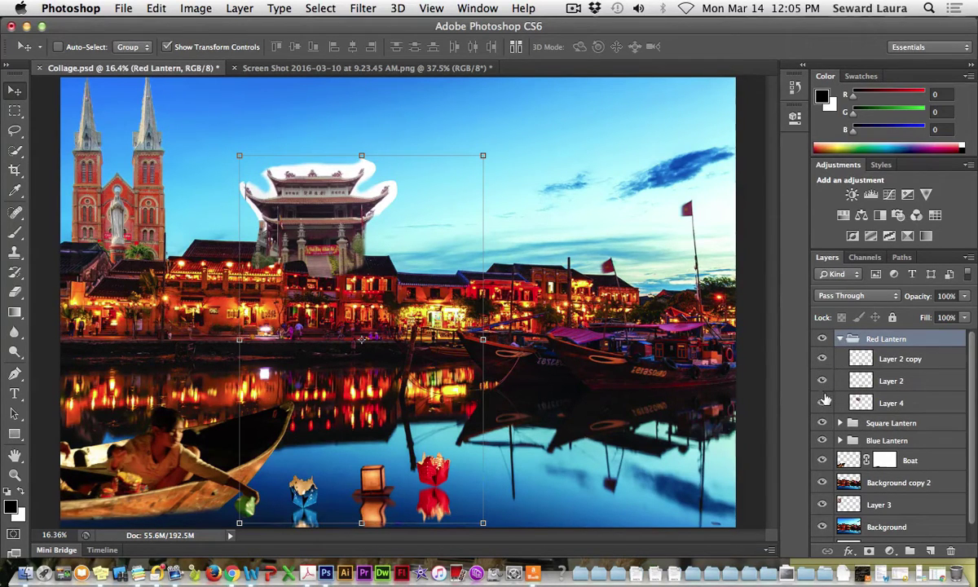
click(822, 402)
click(822, 403)
mouse_move(884, 339)
mouse_down()
mouse_move(900, 343)
mouse_move(880, 338)
mouse_up()
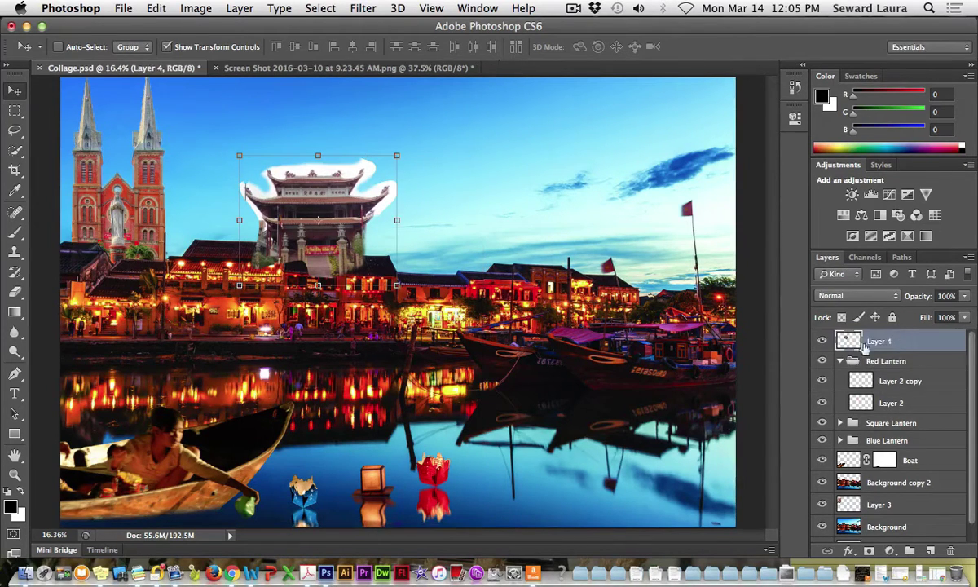
click(841, 362)
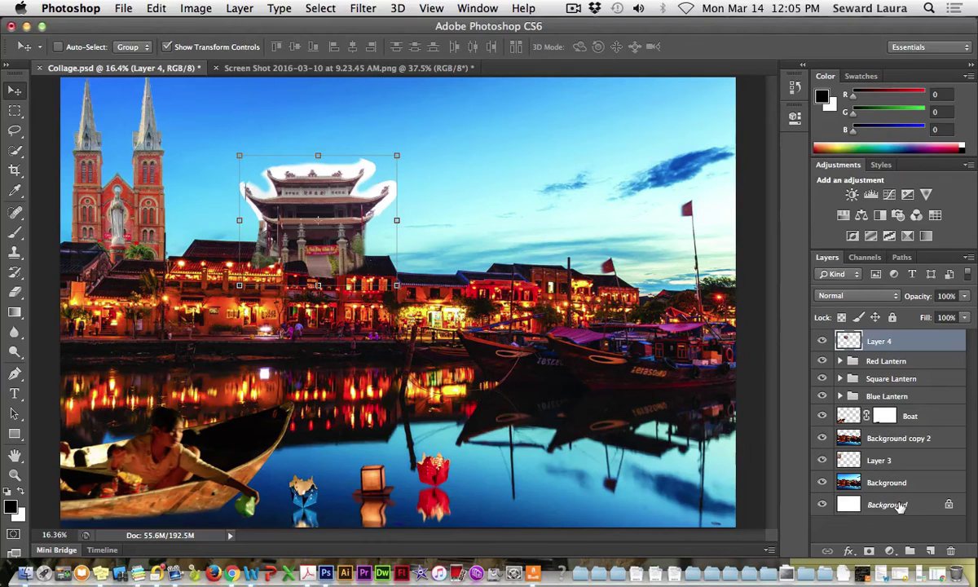
drag(855, 342, 889, 469)
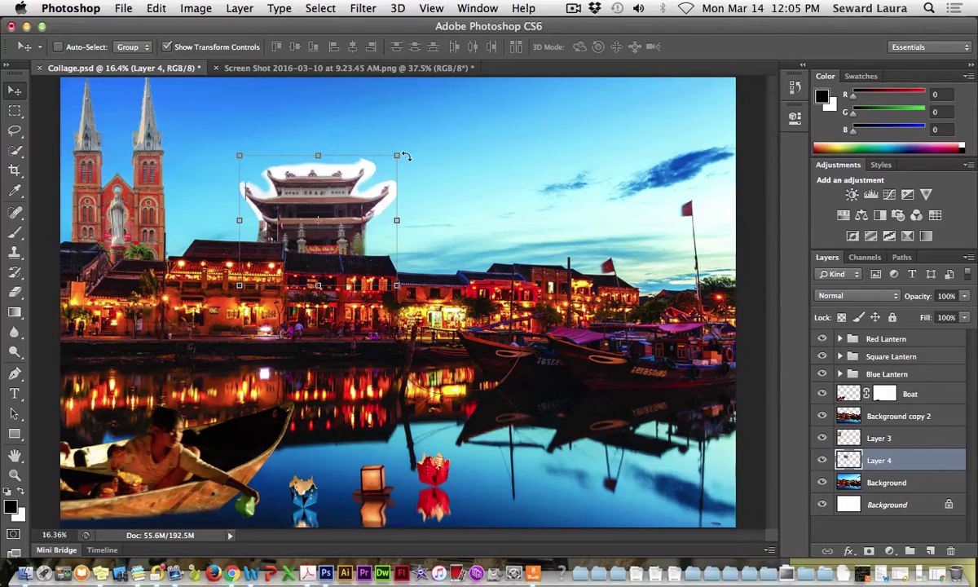
- Scale the temple up to about 113% and shift it right along the rooftops toward the middle of the collage
drag(406, 155, 420, 137)
drag(334, 216, 436, 248)
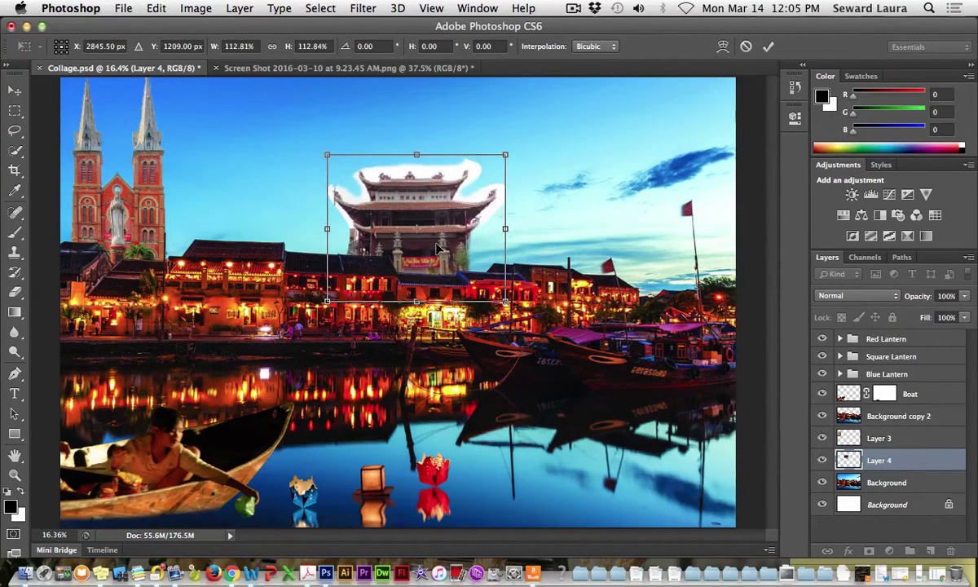
key(Return)
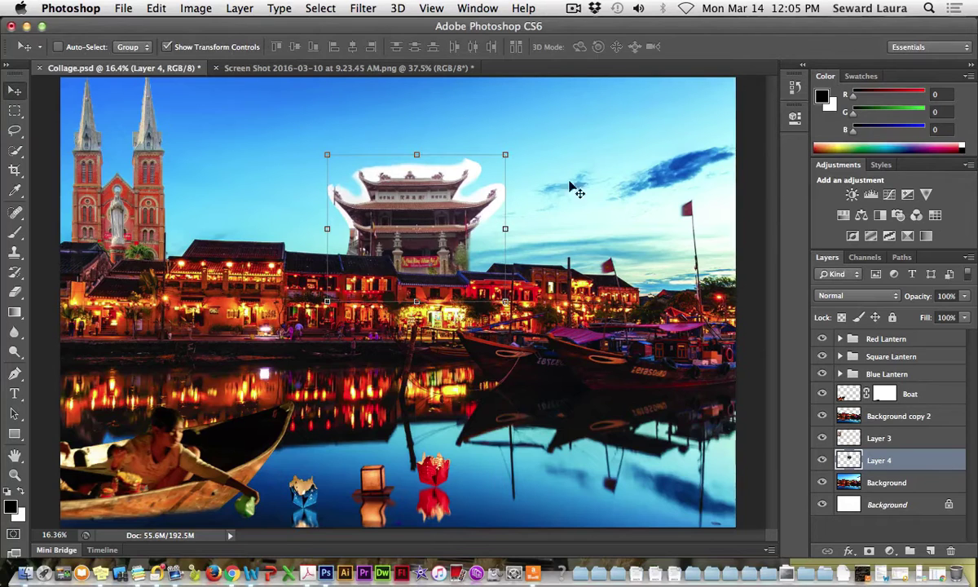
- Add a layer mask to Layer 4, the temple layer
click(475, 8)
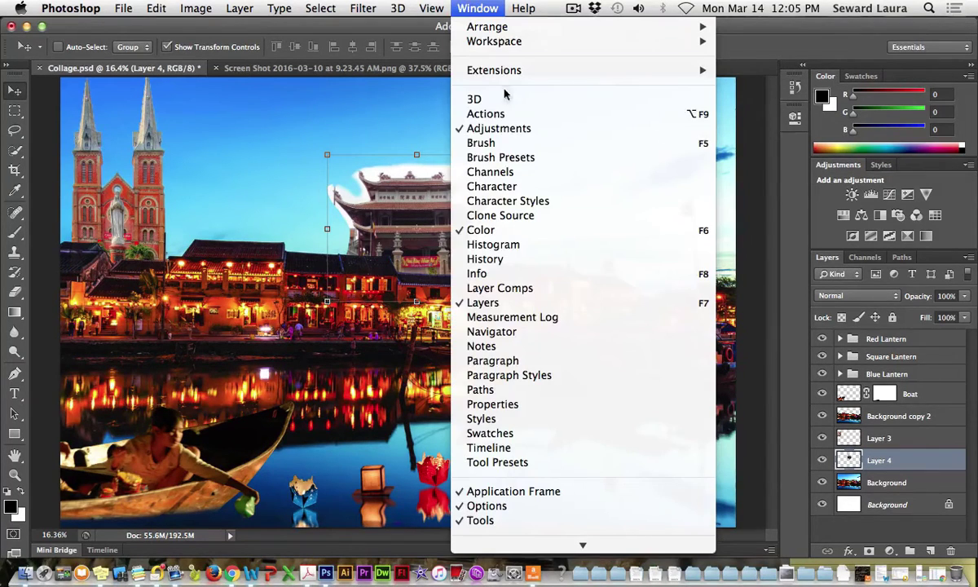
click(523, 330)
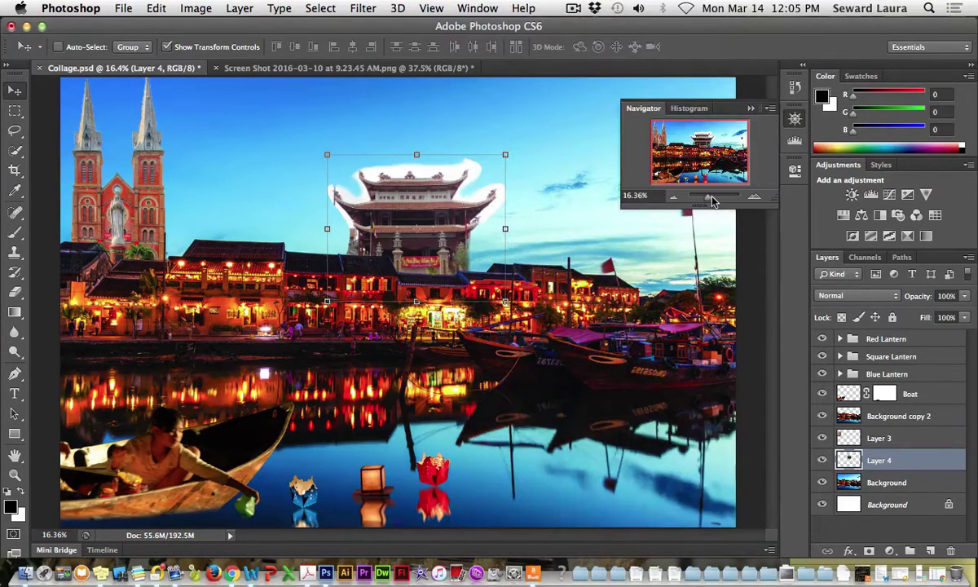
drag(701, 199, 711, 199)
drag(662, 140, 711, 137)
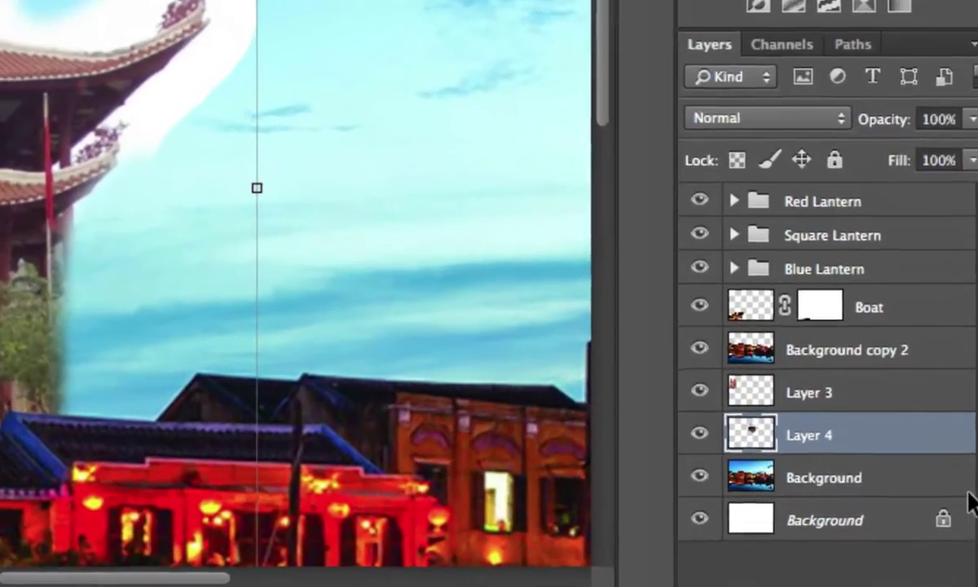
drag(895, 448, 824, 438)
drag(912, 481, 911, 541)
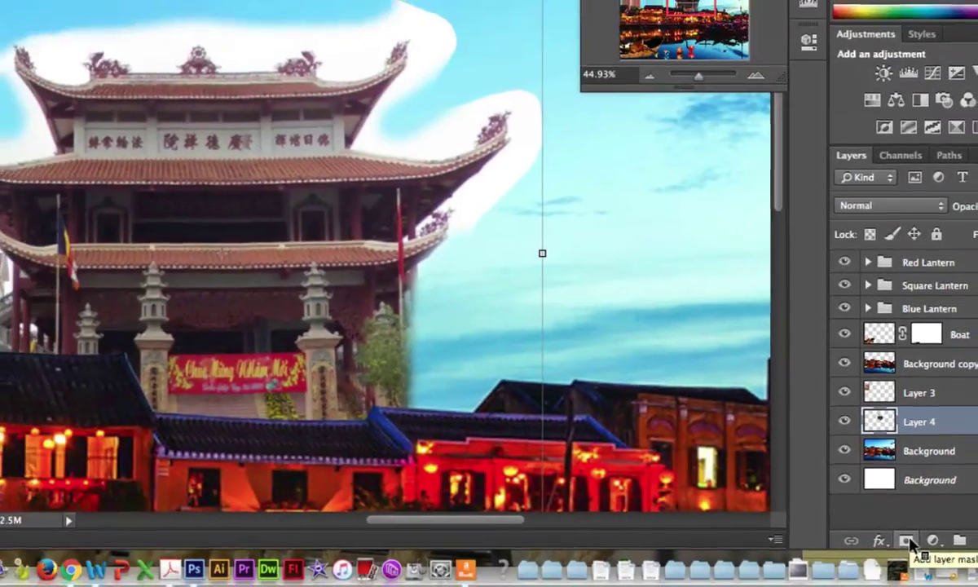
click(907, 541)
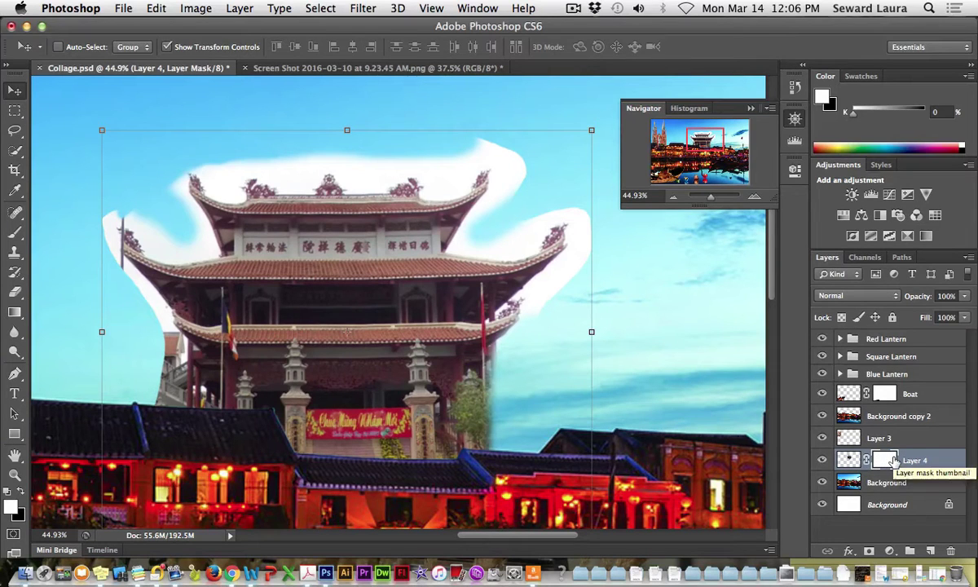
- Scale the temple image on Layer 4 down to about 93% and reposition it so its base stays behind the rooftops
click(848, 461)
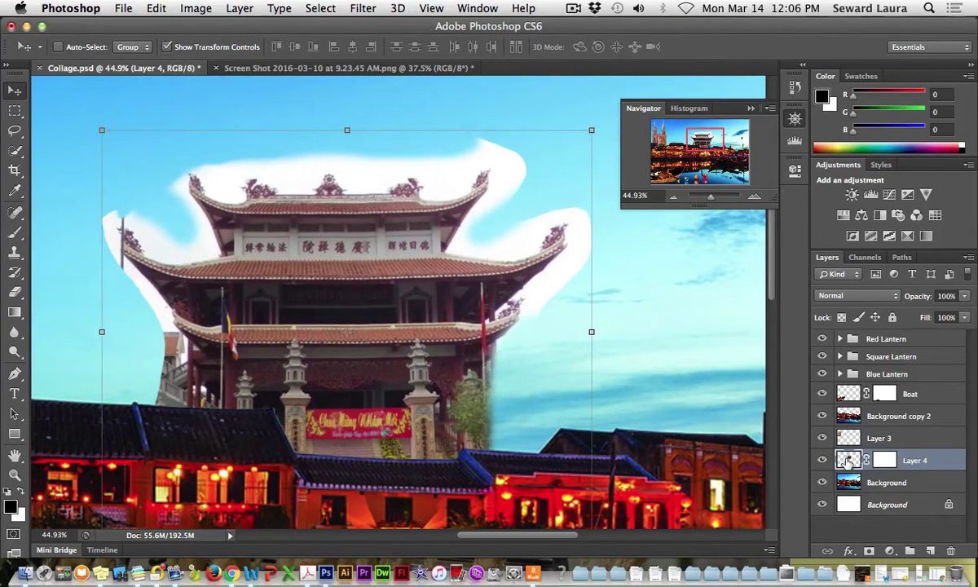
mouse_move(360, 249)
mouse_down()
mouse_move(337, 221)
mouse_move(359, 230)
mouse_up()
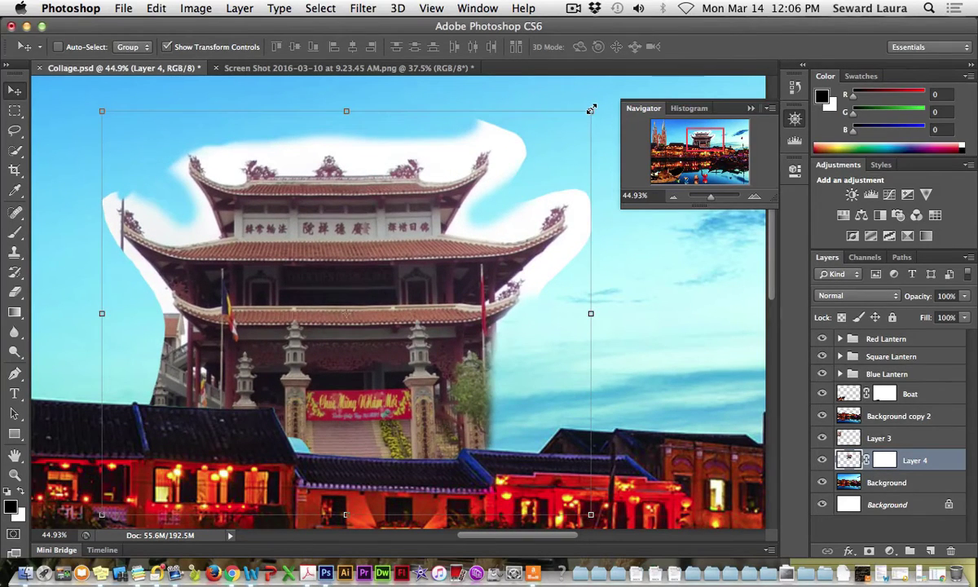
drag(591, 109, 554, 141)
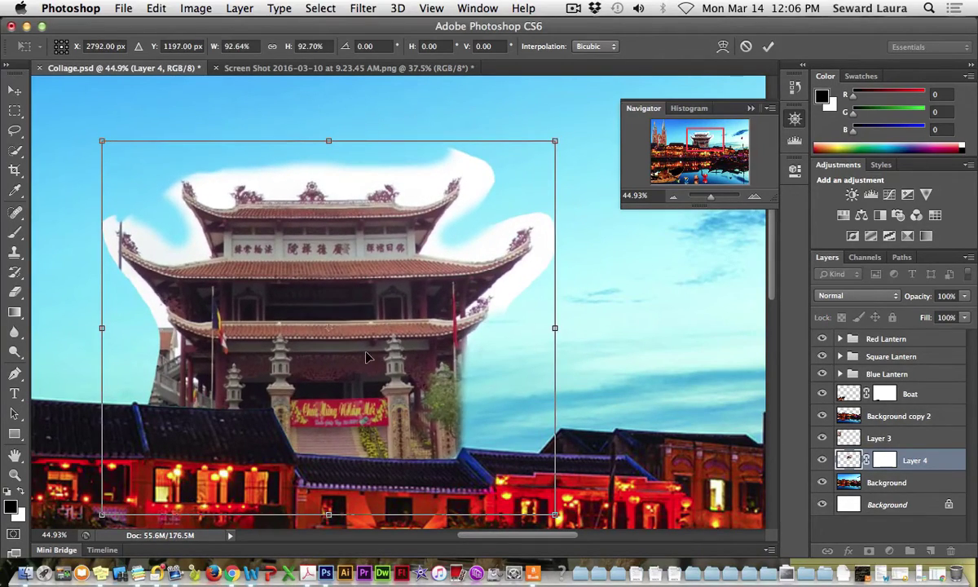
mouse_move(367, 356)
mouse_down()
mouse_move(360, 295)
mouse_move(357, 322)
mouse_move(341, 333)
mouse_move(356, 337)
mouse_move(355, 365)
mouse_up()
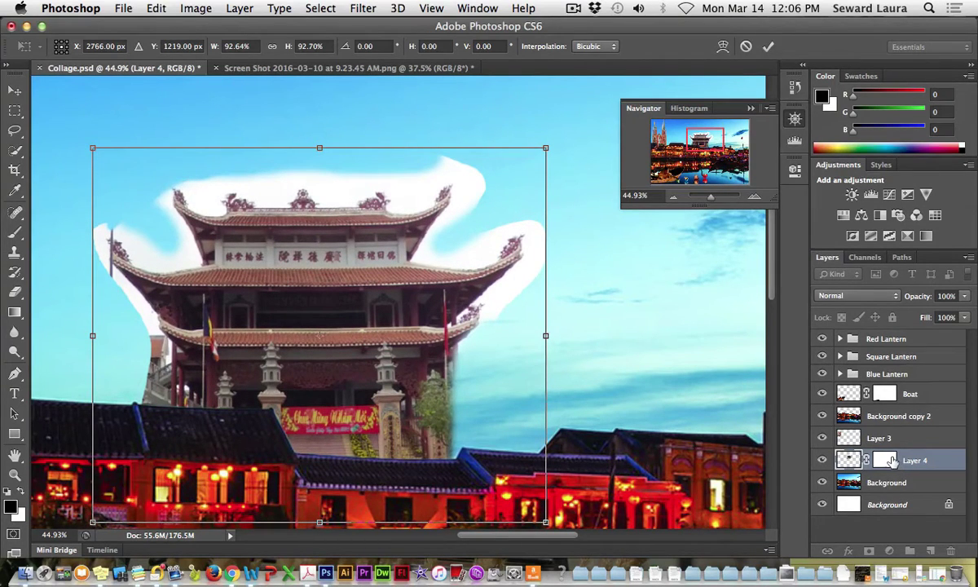
key(Return)
- Paint black with the Brush on Layer 4's mask to hide the white fringe beside the temple's upper right roof corner
click(885, 462)
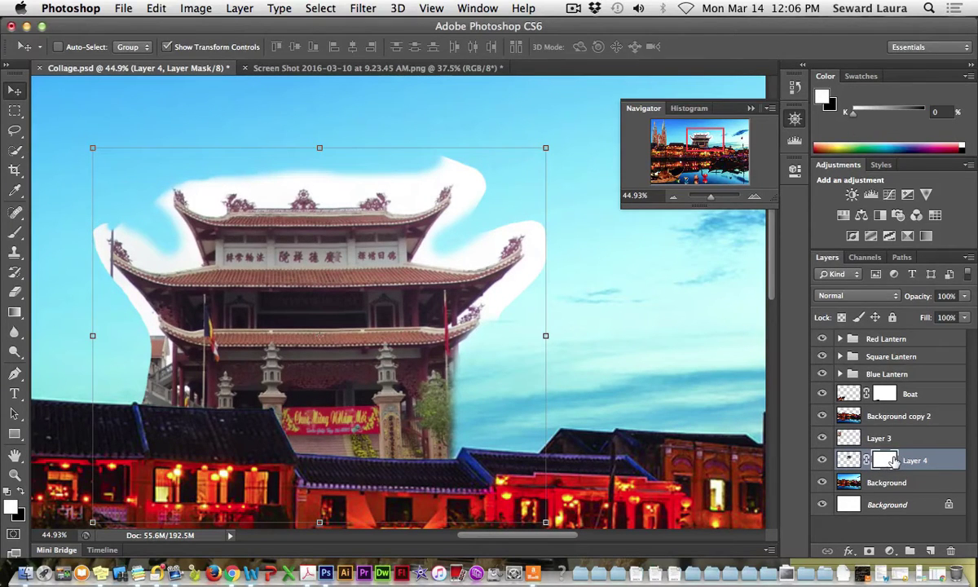
click(21, 493)
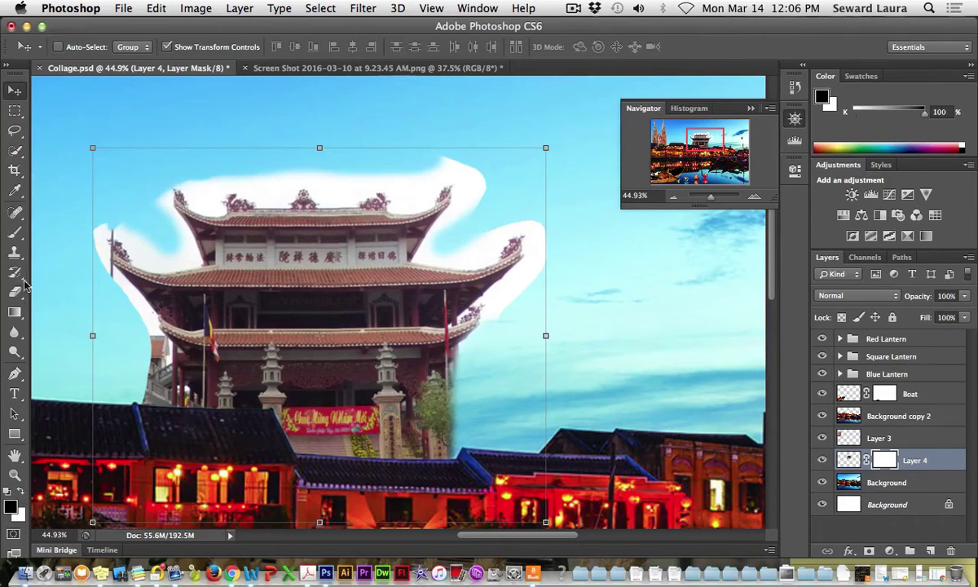
click(15, 232)
mouse_move(489, 179)
mouse_down()
mouse_move(484, 206)
mouse_move(463, 157)
mouse_move(467, 167)
mouse_move(454, 159)
mouse_move(413, 168)
mouse_move(448, 183)
mouse_move(451, 172)
mouse_move(463, 188)
mouse_move(457, 181)
mouse_move(477, 183)
mouse_move(445, 214)
mouse_move(456, 198)
mouse_move(456, 208)
mouse_up()
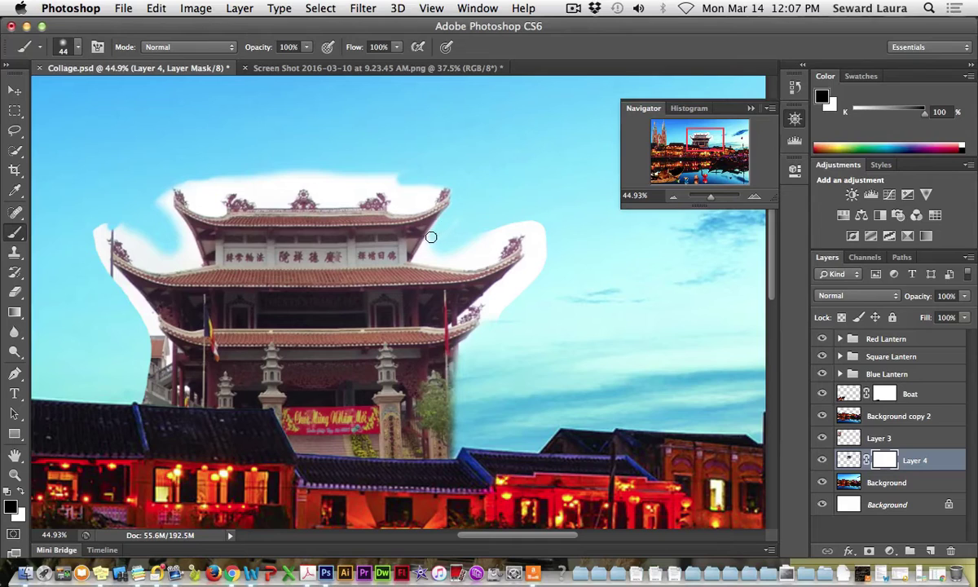
mouse_move(417, 258)
mouse_down()
mouse_move(489, 201)
mouse_move(424, 255)
mouse_up()
- Paint out the tree at the temple's lower right on Layer 4's mask and restore it by painting with white
mouse_move(461, 369)
mouse_down()
mouse_move(423, 395)
mouse_move(432, 375)
mouse_move(422, 396)
mouse_move(427, 413)
mouse_move(434, 384)
mouse_move(434, 422)
mouse_move(438, 396)
mouse_move(447, 419)
mouse_move(436, 436)
mouse_move(426, 423)
mouse_move(433, 435)
mouse_move(444, 411)
mouse_move(438, 390)
mouse_move(450, 423)
mouse_move(453, 394)
mouse_move(452, 457)
mouse_move(435, 433)
mouse_up()
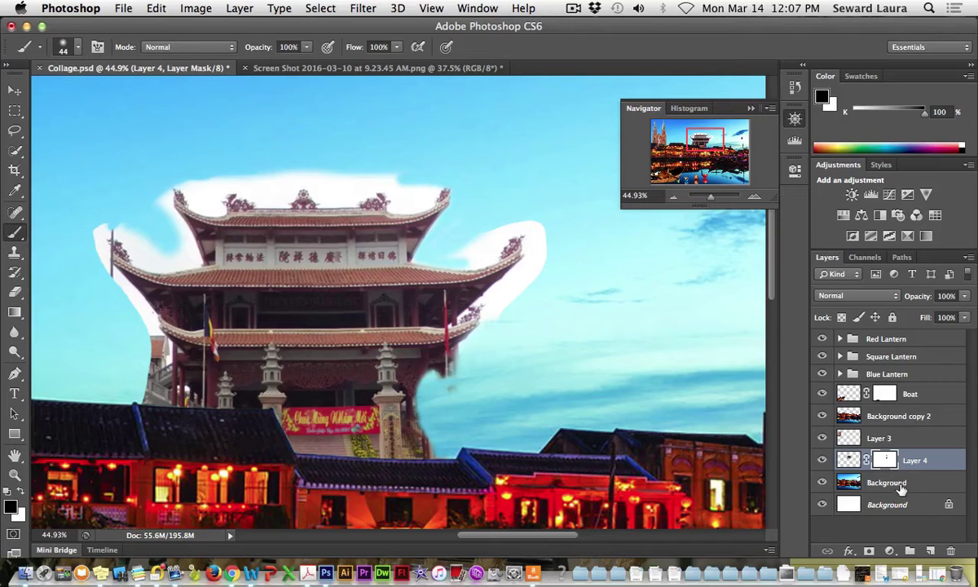
click(22, 492)
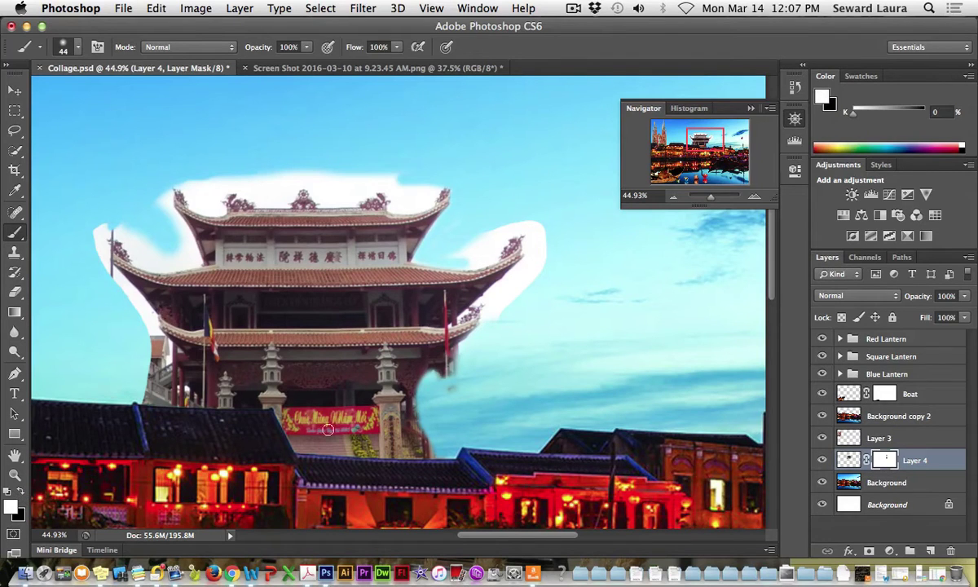
mouse_move(471, 317)
mouse_down()
mouse_move(438, 362)
mouse_move(431, 407)
mouse_move(431, 359)
mouse_move(425, 429)
mouse_move(424, 358)
mouse_move(422, 440)
mouse_move(423, 355)
mouse_move(430, 438)
mouse_move(441, 419)
mouse_move(438, 342)
mouse_move(446, 455)
mouse_move(443, 356)
mouse_up()
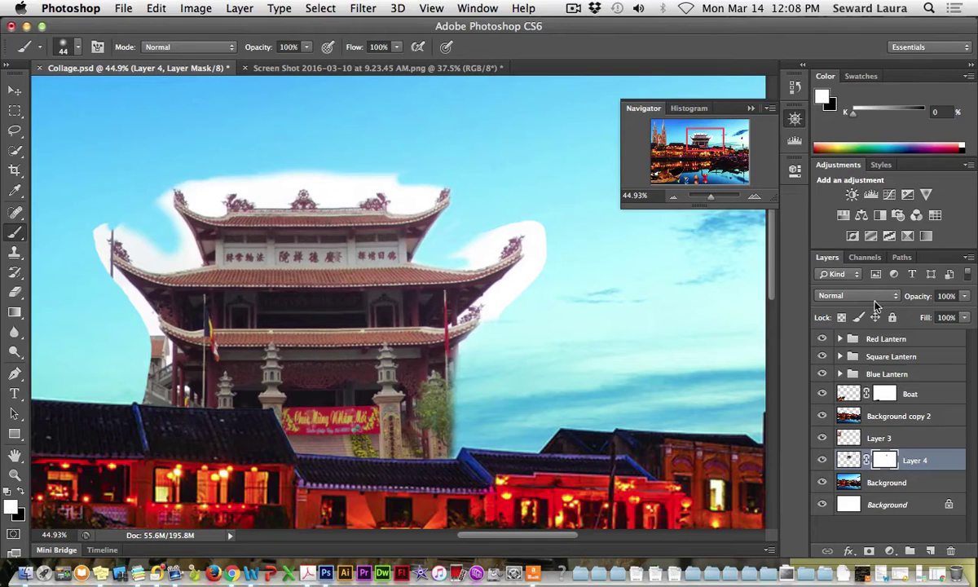
- Float the Layers panel over the canvas and enlarge it to show the whole layer stack
drag(839, 261, 704, 106)
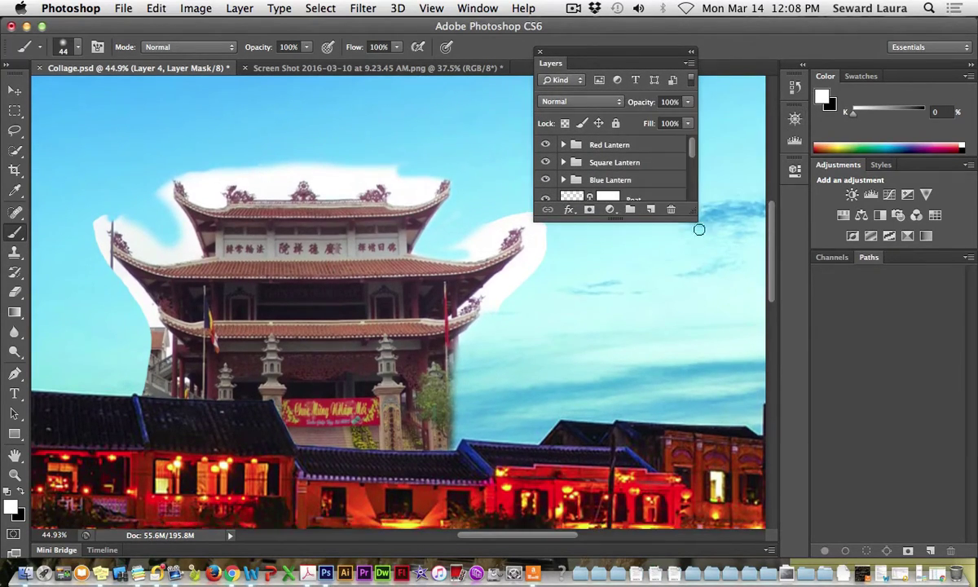
drag(691, 217, 697, 390)
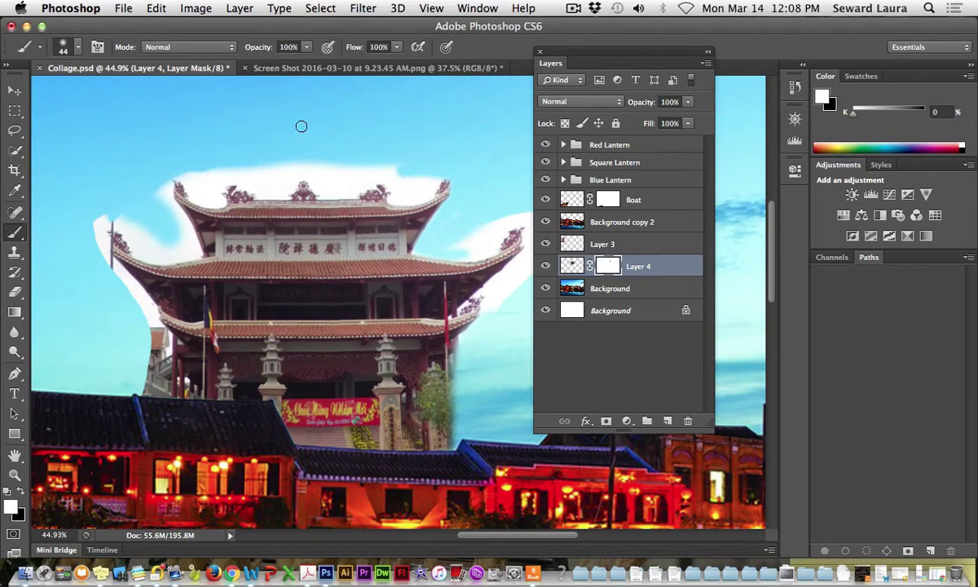
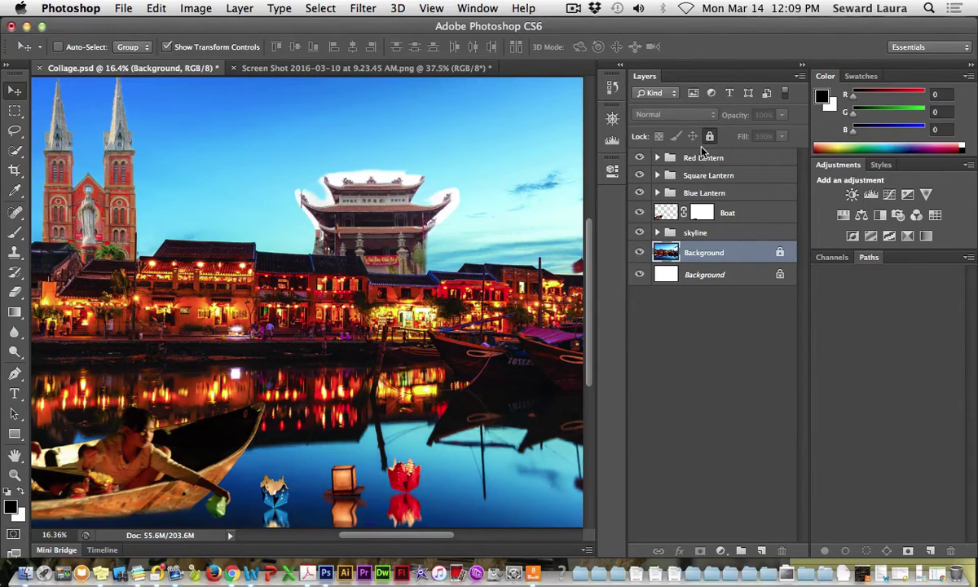
- Unlock the Background photo layer below the skyline group and dock the Layers panel back beside Channels and Paths
click(710, 137)
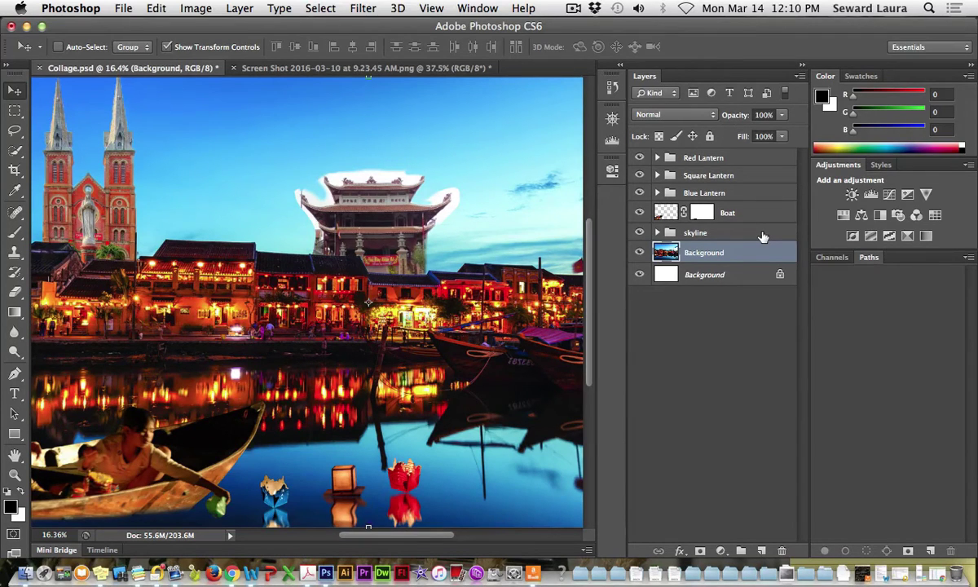
key(super+0)
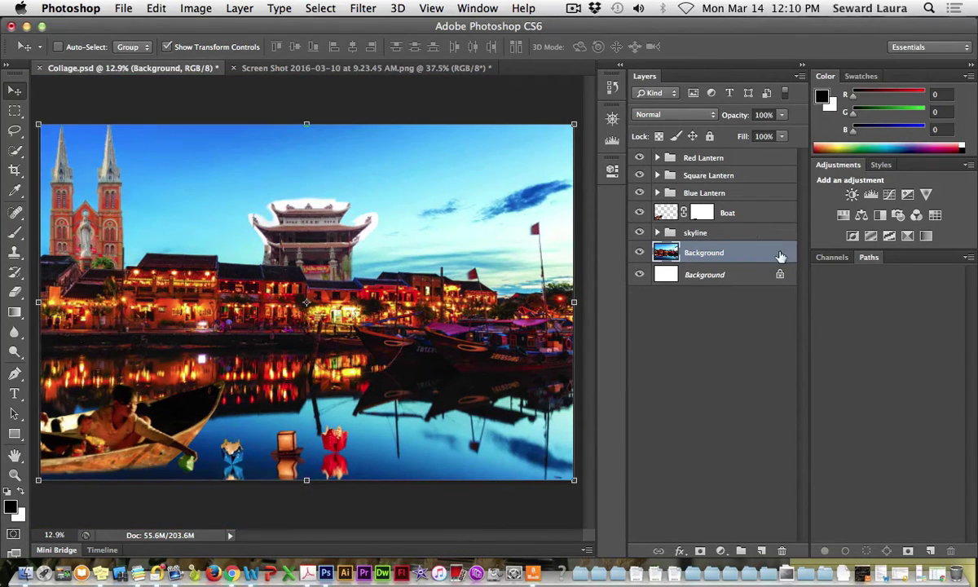
drag(644, 75, 828, 260)
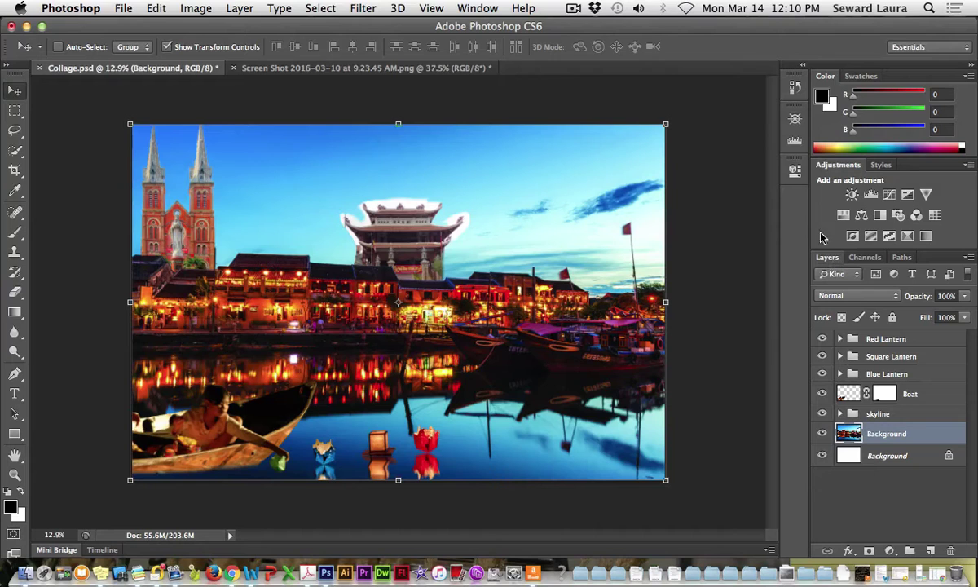
key(super+0)
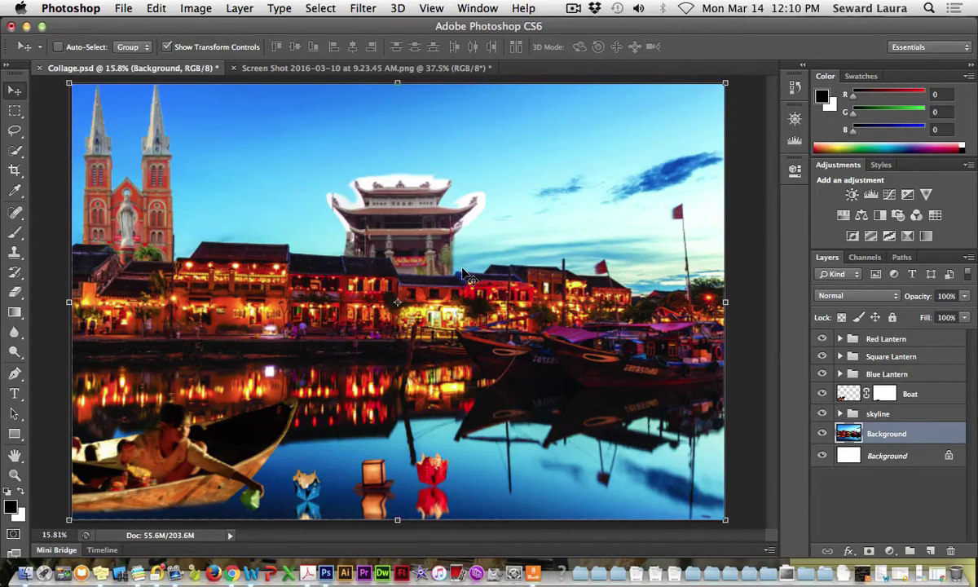
- Select the temple's Layer 4 from the canvas, move it out of the skyline group to just below it, and collapse the group
right_click(405, 205)
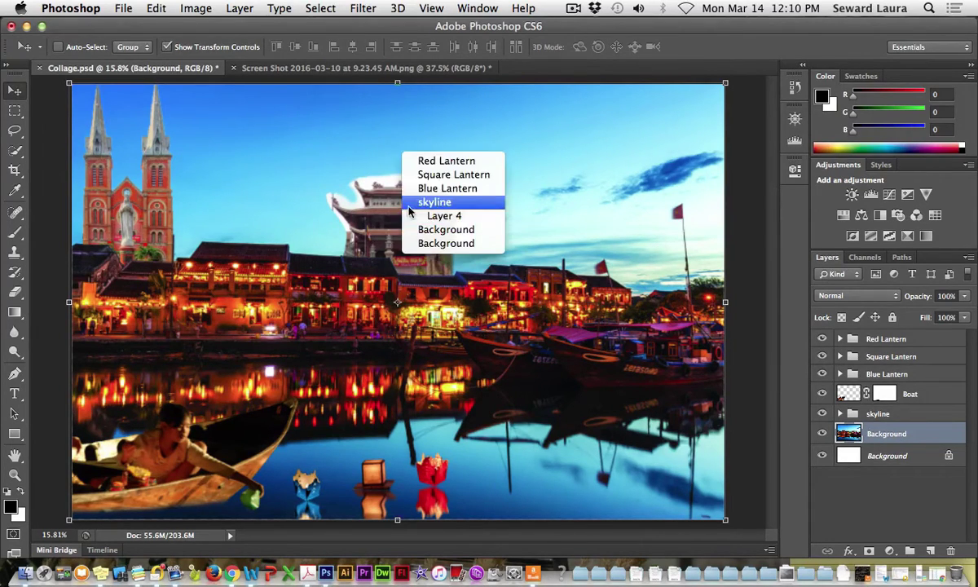
click(380, 201)
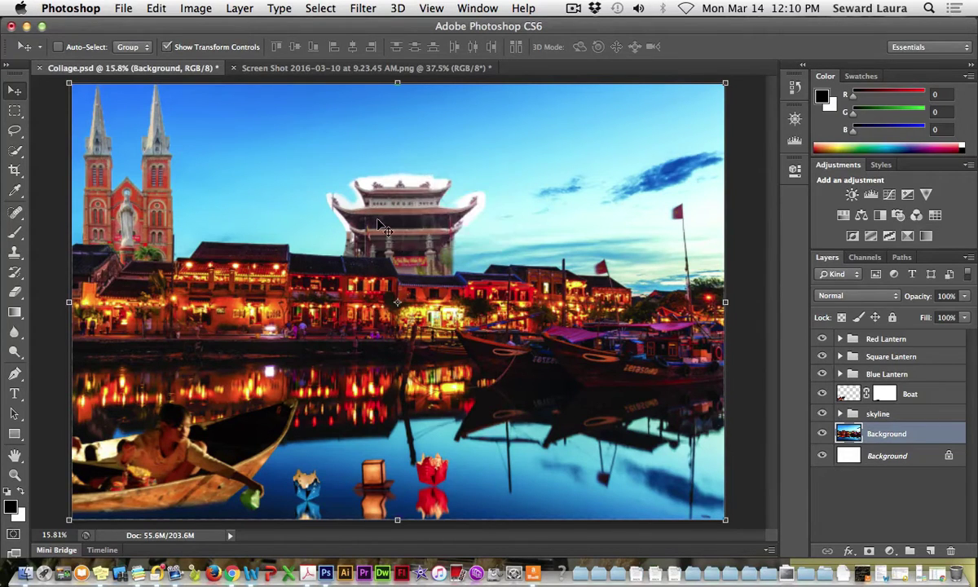
right_click(412, 237)
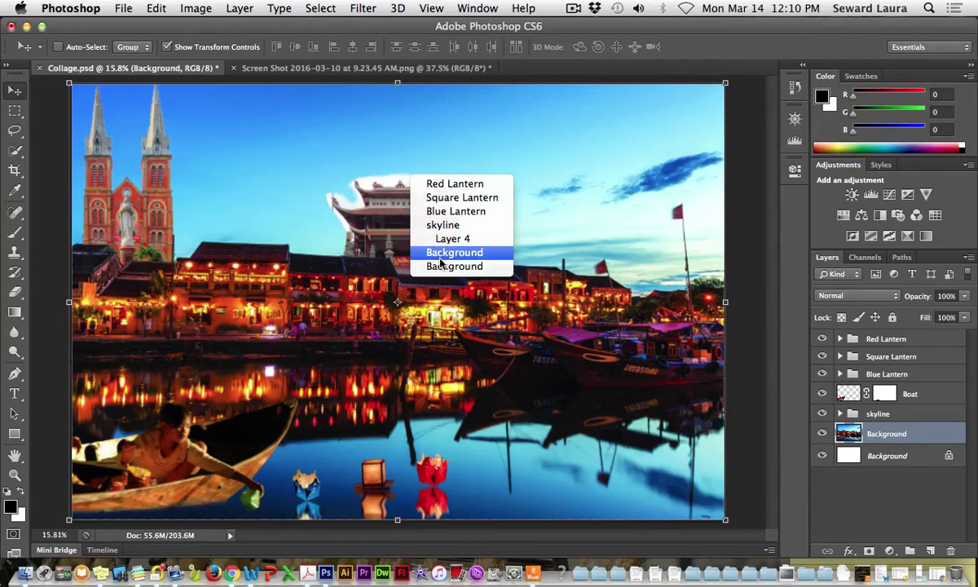
click(446, 239)
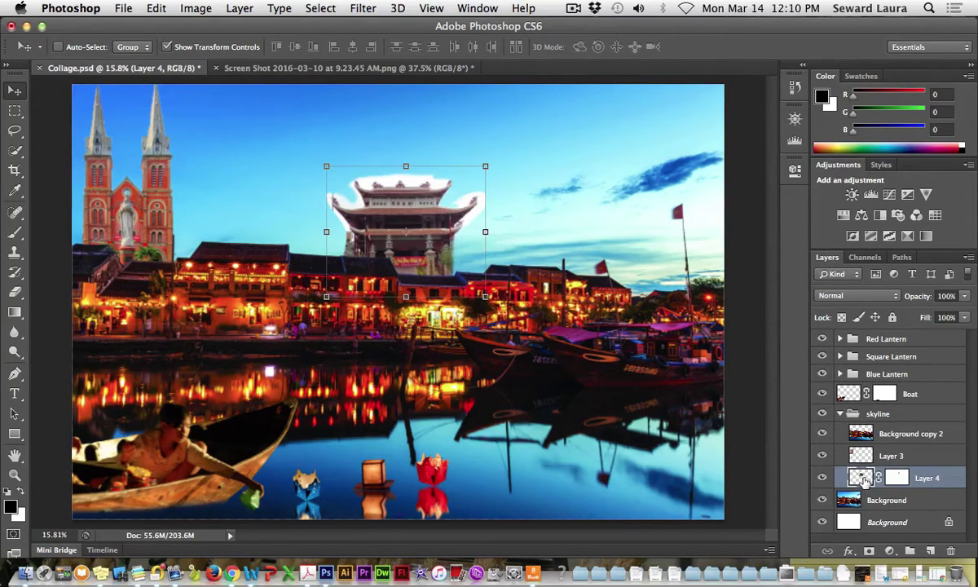
drag(864, 479, 834, 505)
click(839, 413)
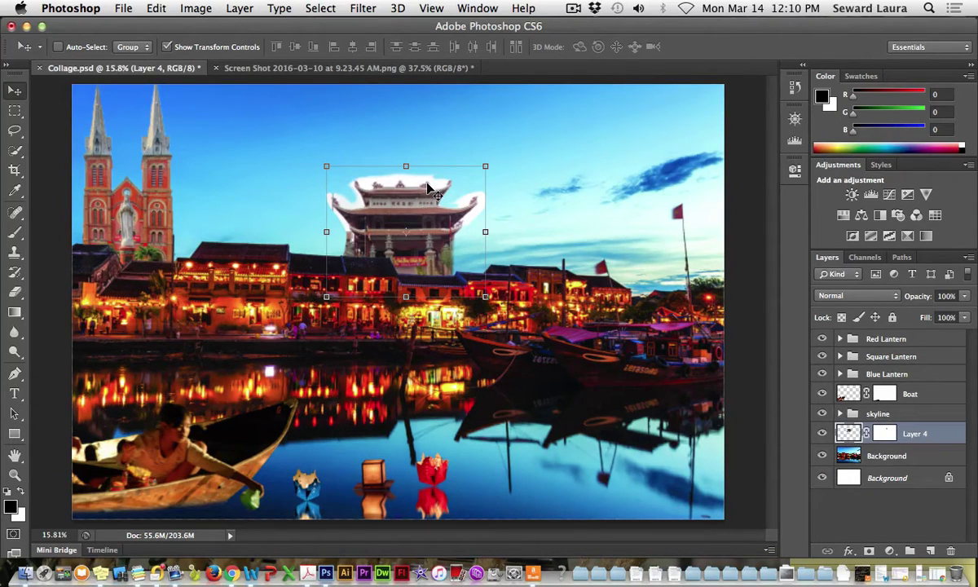
- Transform the temple on Layer 4 to about 77% width and 153% height, making it narrower and taller
click(155, 10)
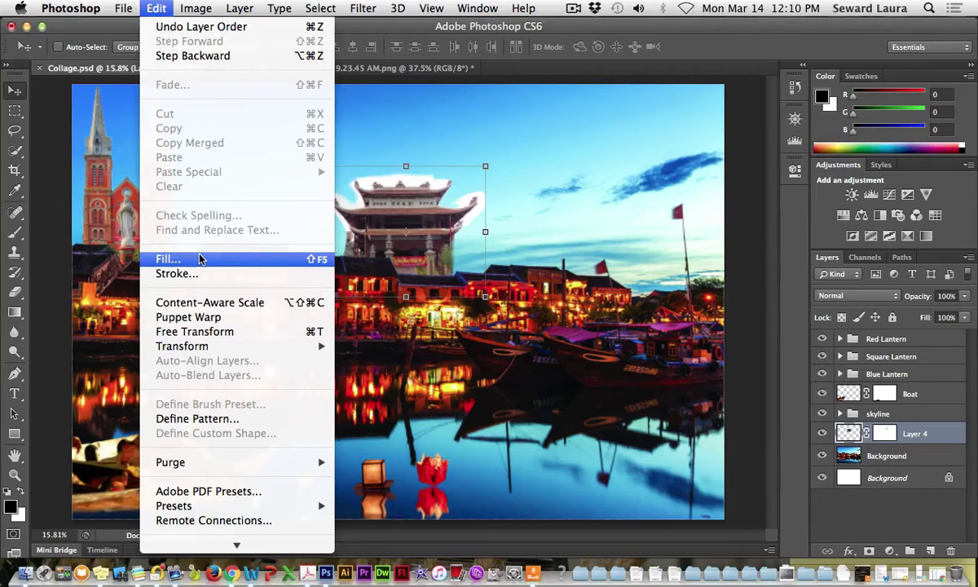
mouse_move(194, 345)
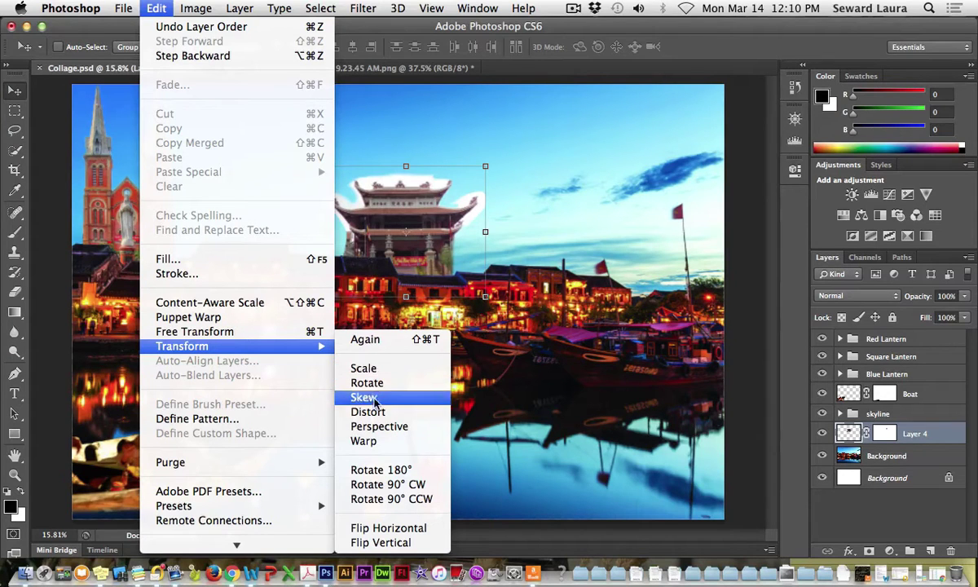
click(490, 363)
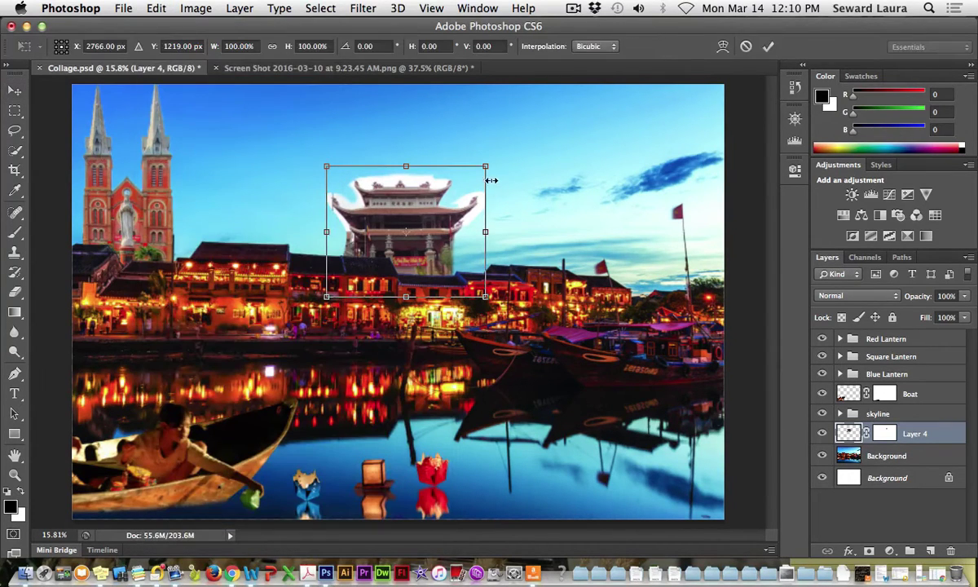
drag(486, 164, 448, 97)
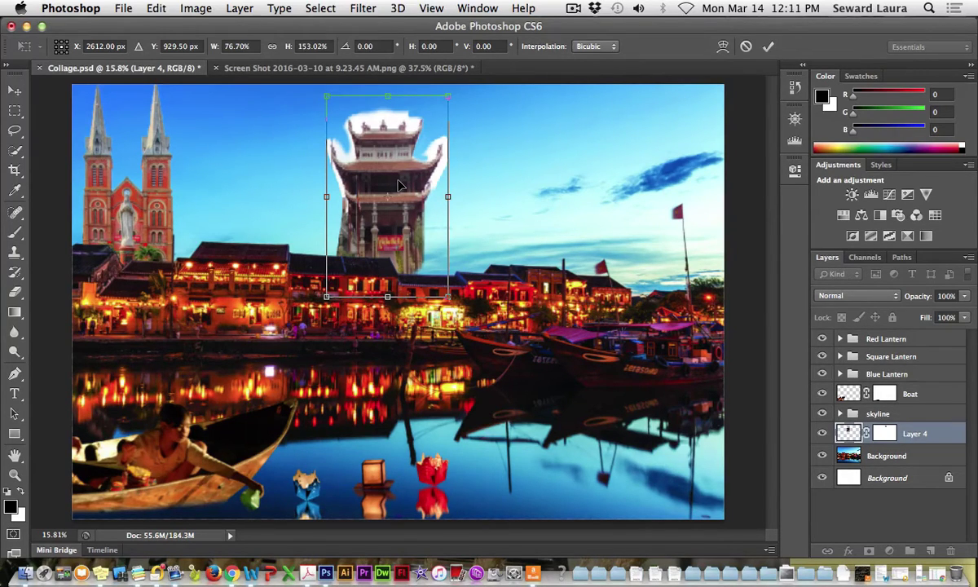
key(Return)
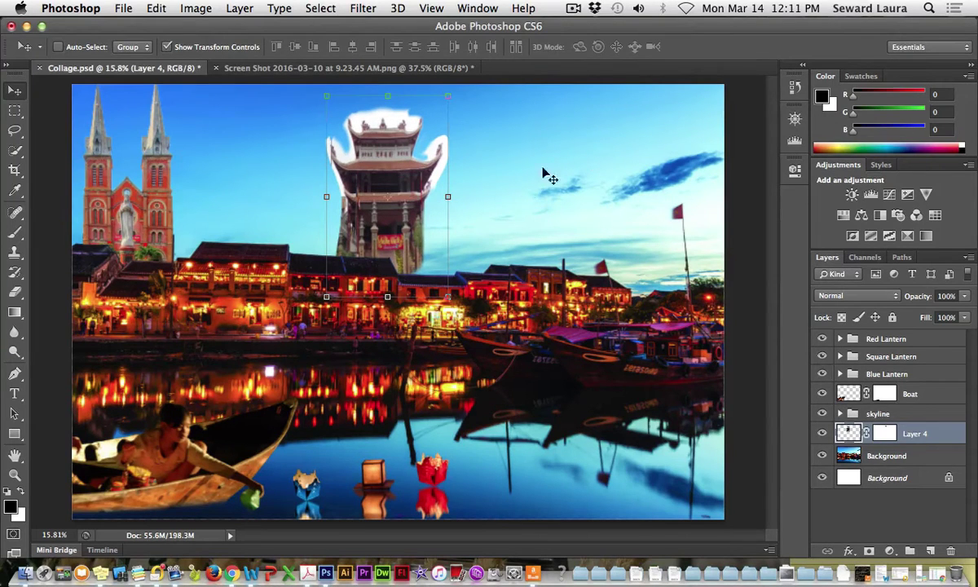
- Try narrowing the temple on Layer 4 to about 62% width in a close-up view
click(794, 86)
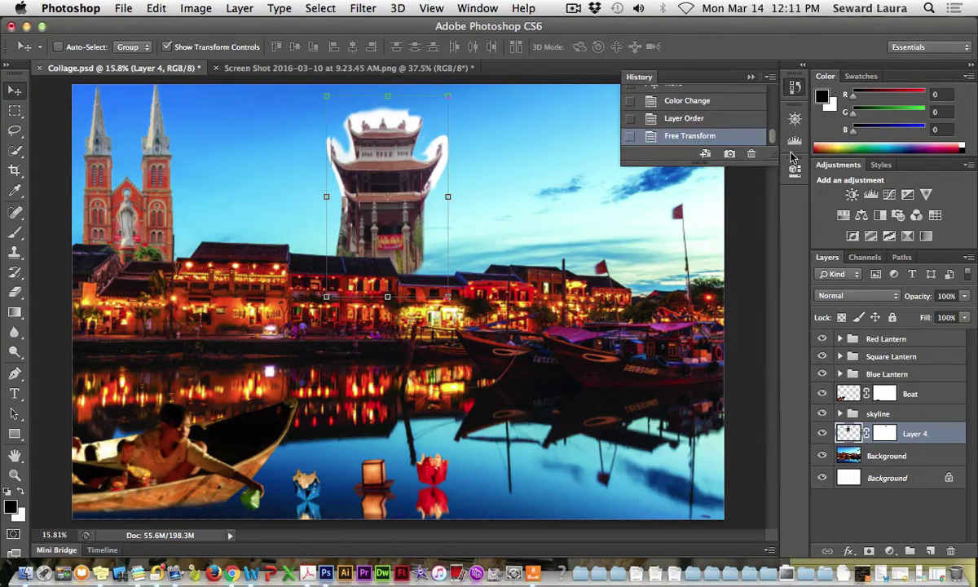
click(795, 118)
click(711, 200)
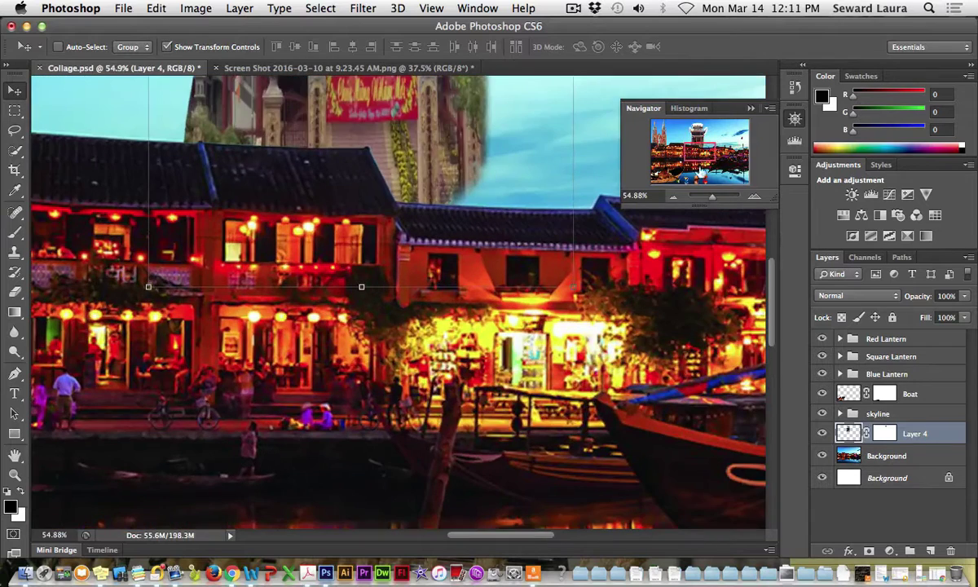
drag(652, 137, 697, 136)
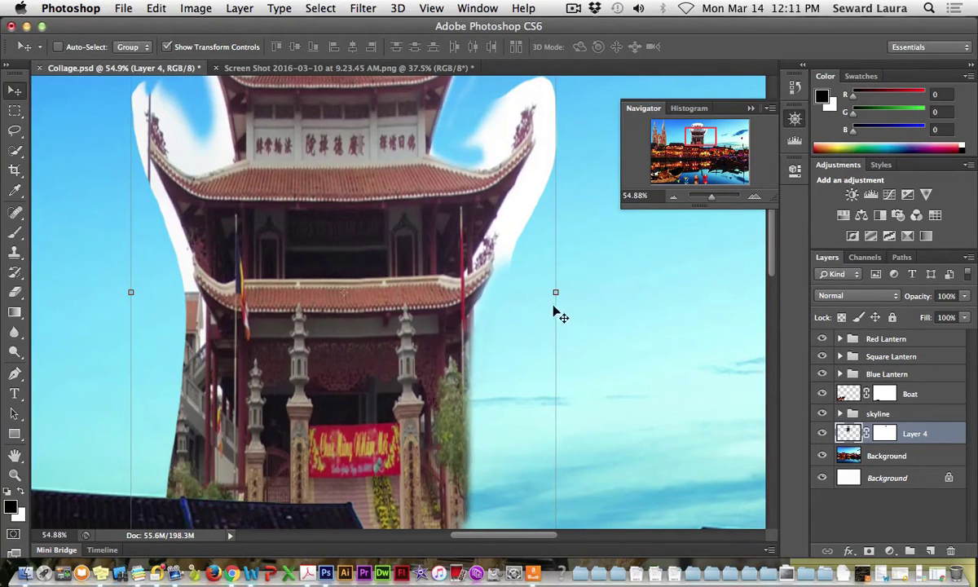
drag(556, 291, 395, 291)
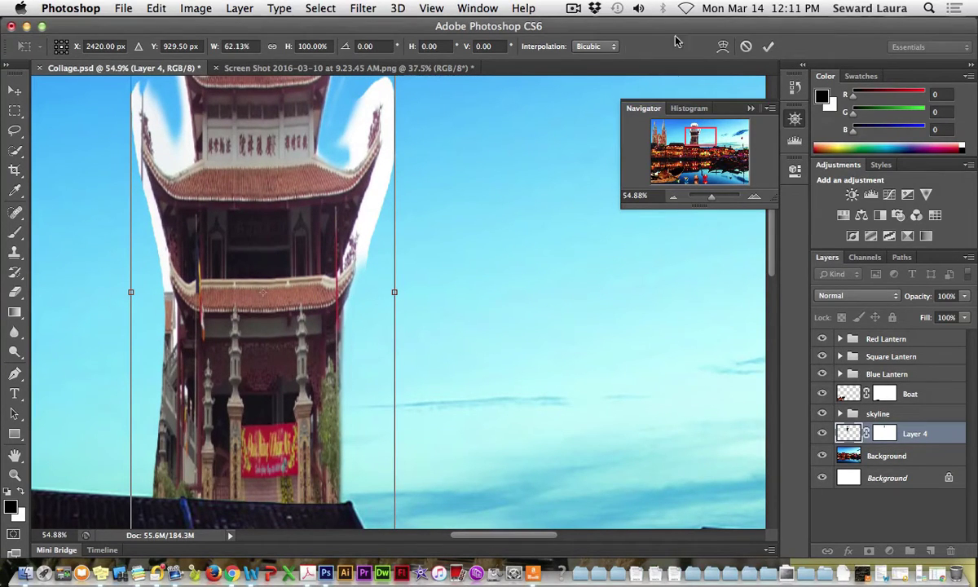
click(748, 48)
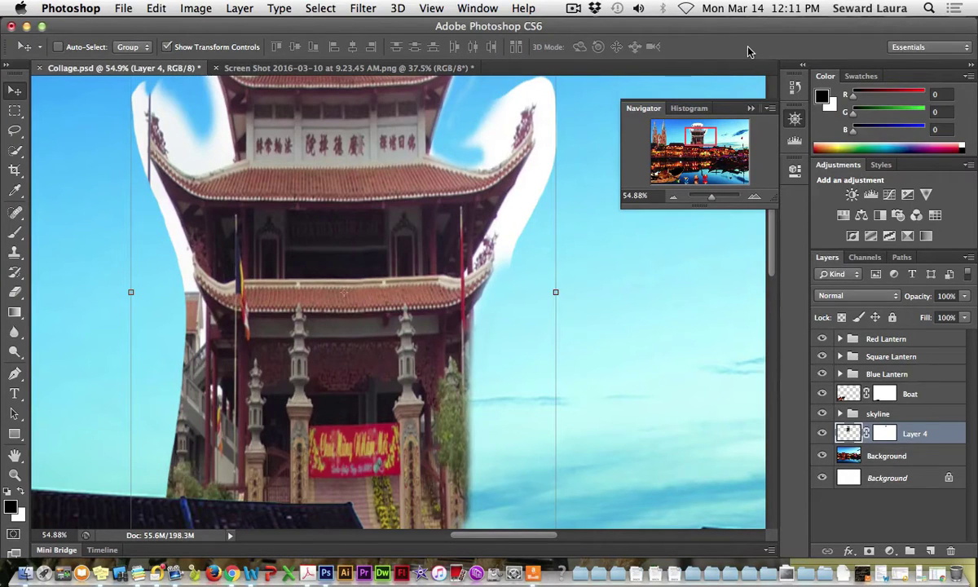
- Undo the temple's last Free Transform to bring back its wider, shorter shape, and fit the whole collage in view
click(150, 8)
click(161, 55)
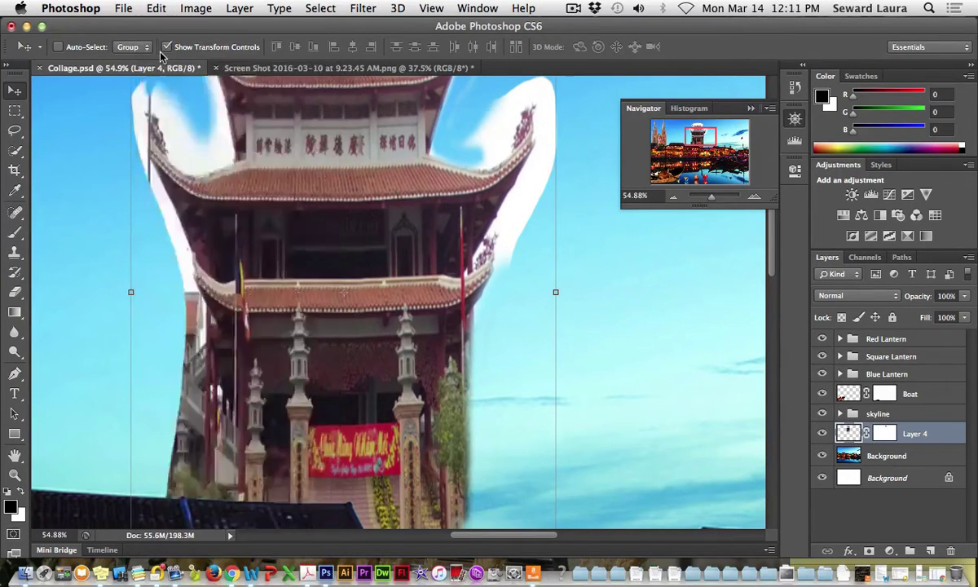
key(super+alt+z)
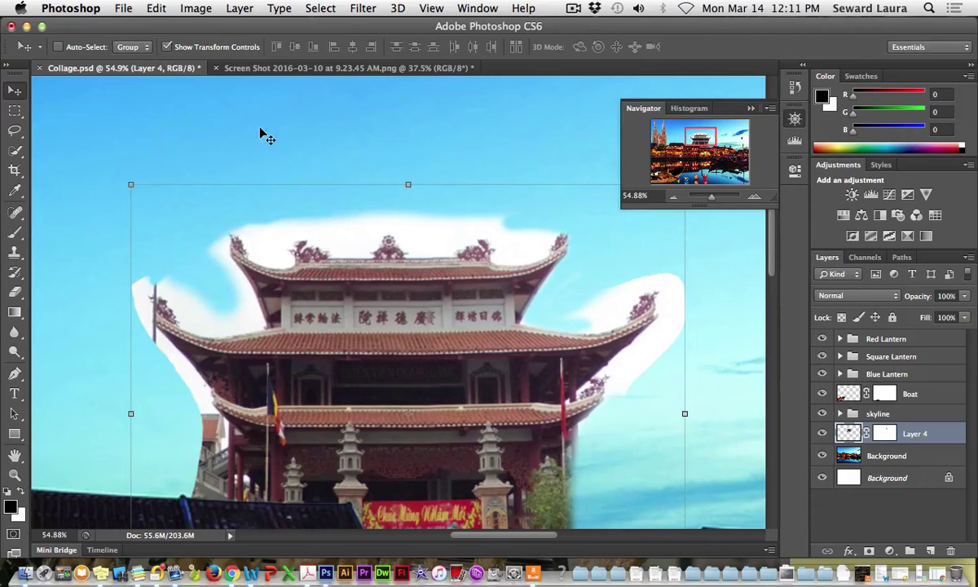
key(super+0)
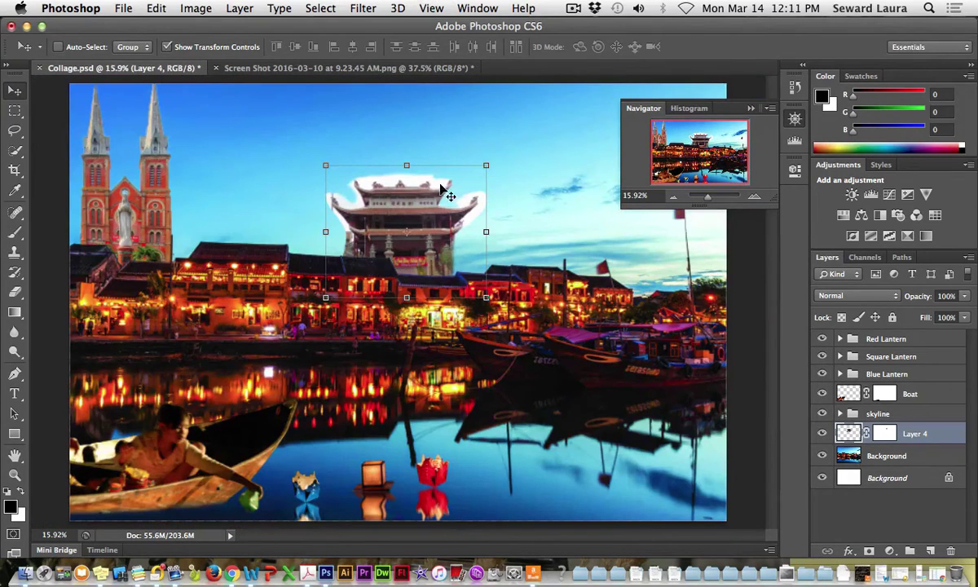
- Scale the temple to about 98% in both directions and rotate it about 6 degrees clockwise
click(486, 166)
drag(486, 167, 483, 169)
click(155, 7)
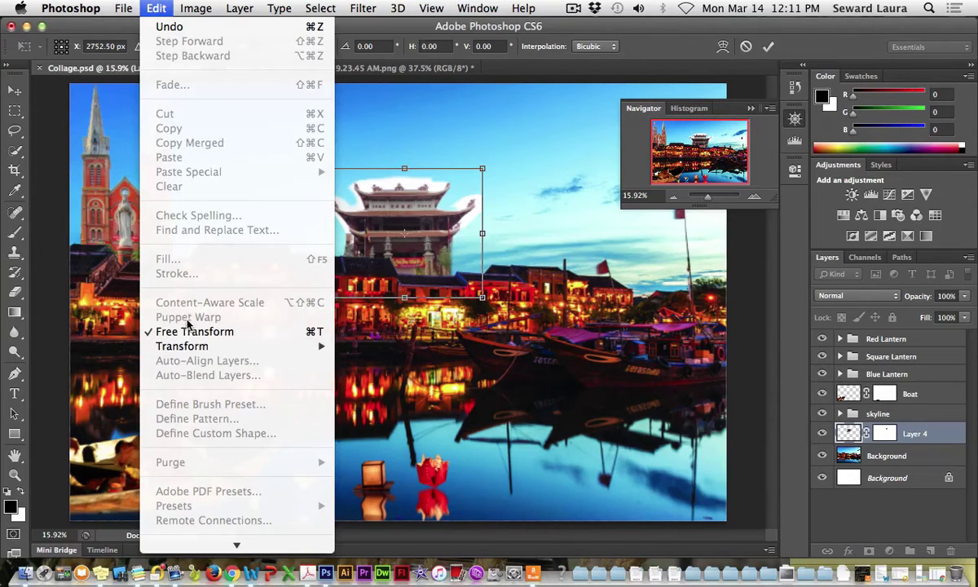
click(367, 383)
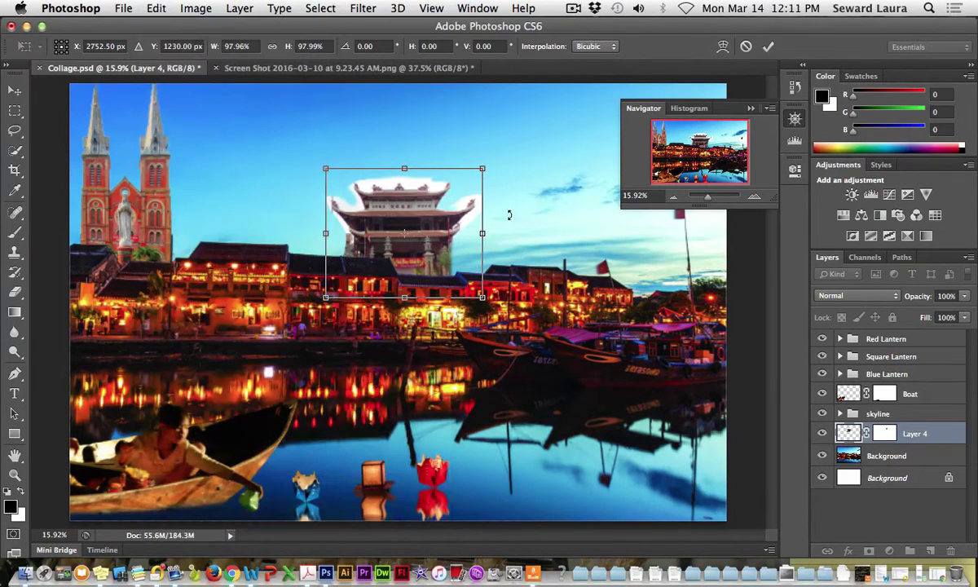
mouse_move(498, 161)
mouse_down()
mouse_move(523, 198)
mouse_move(504, 168)
mouse_up()
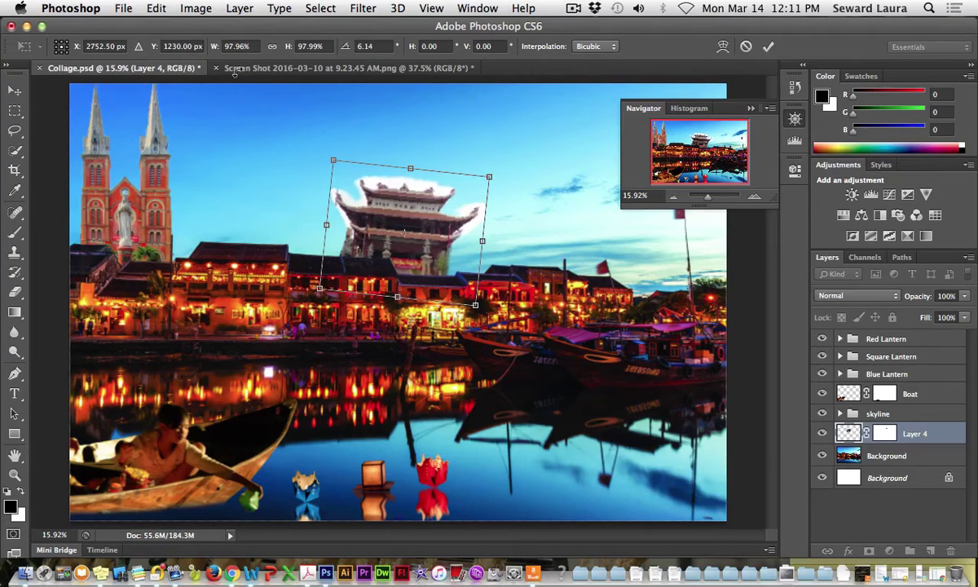
- Skew the temple by raising its top-right corner and pulling the upper corners and lower-left corner inward to about 89% width, and apply the transform
click(169, 10)
mouse_move(181, 345)
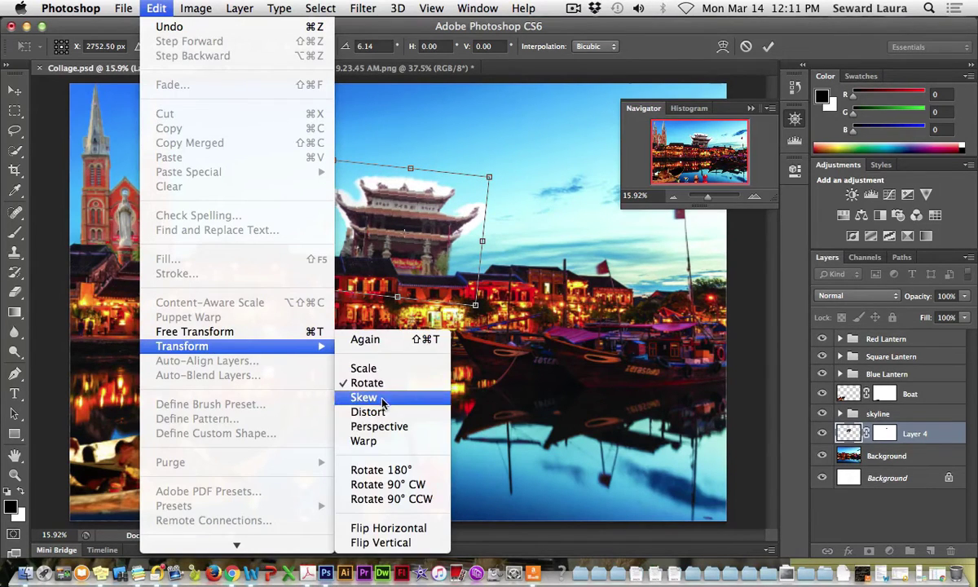
click(383, 401)
mouse_move(489, 178)
mouse_down()
mouse_move(479, 157)
mouse_move(498, 167)
mouse_up()
right_click(461, 208)
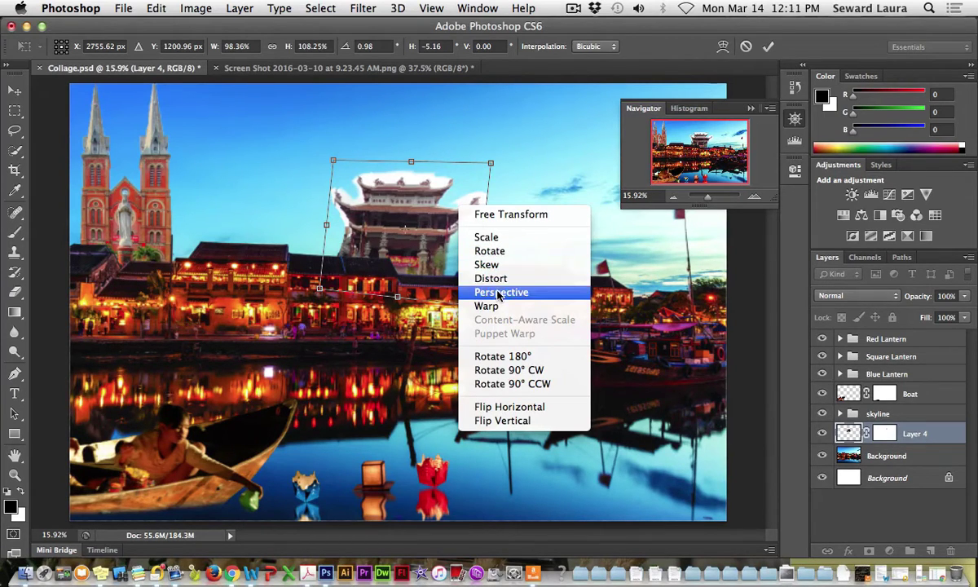
click(460, 183)
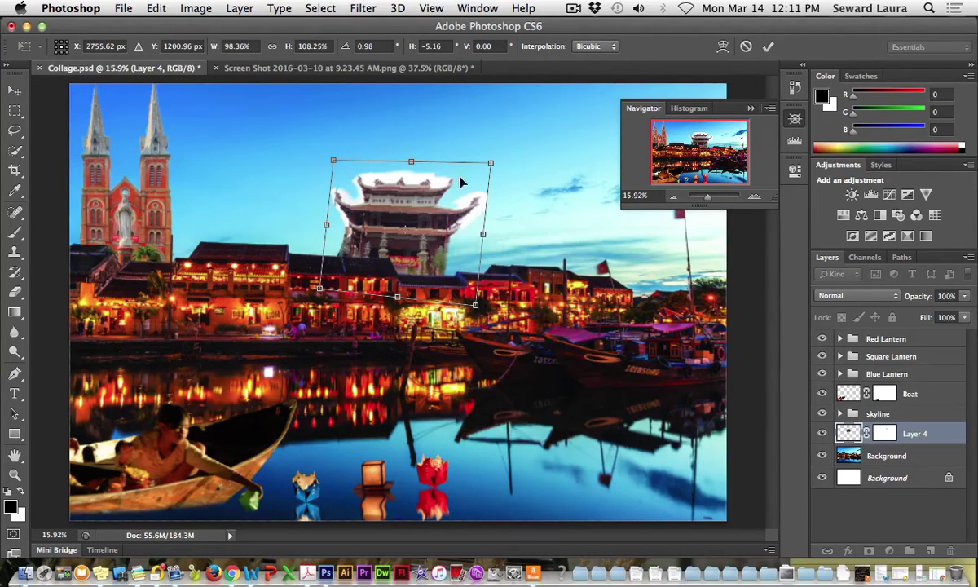
mouse_move(491, 167)
mouse_down()
mouse_move(494, 151)
mouse_move(498, 186)
mouse_move(478, 163)
mouse_up()
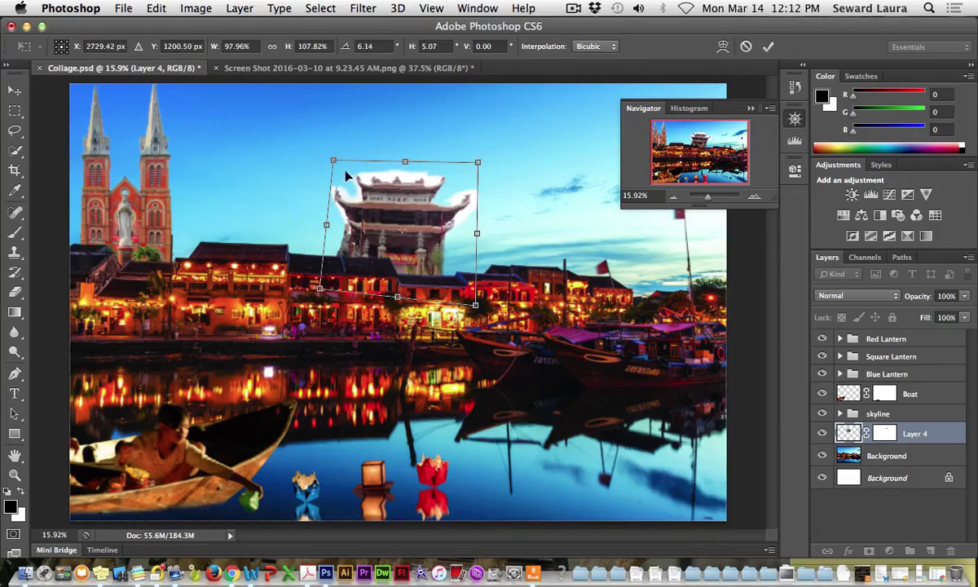
drag(334, 165, 347, 160)
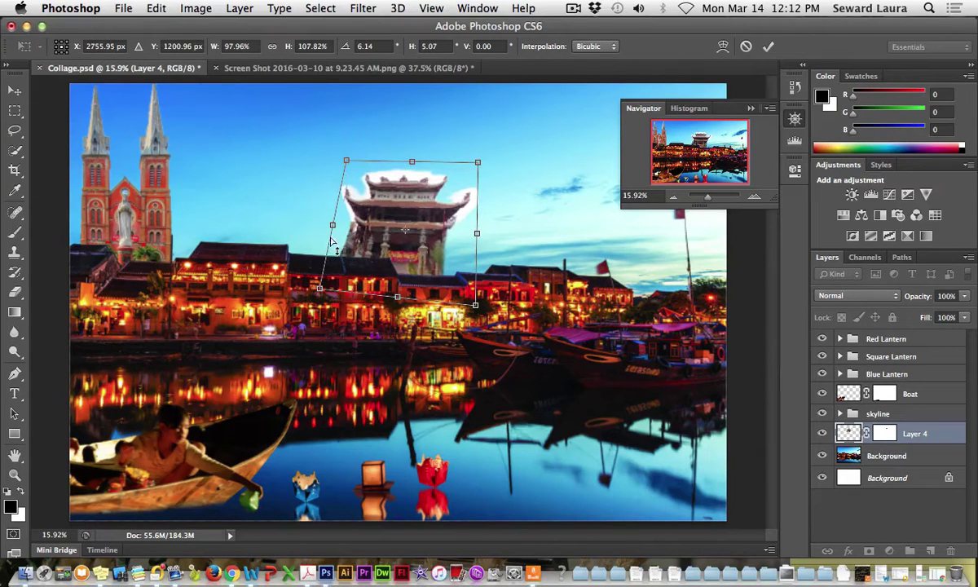
drag(321, 292, 334, 289)
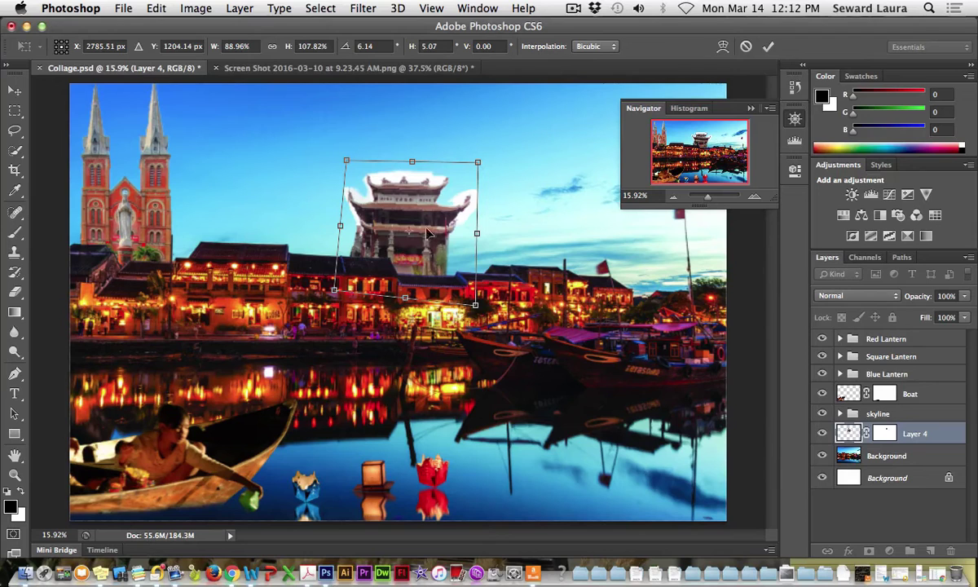
key(Return)
- Start a Distort transform on the temple and move both top corners inward so the top edge slants up to the right
right_click(423, 221)
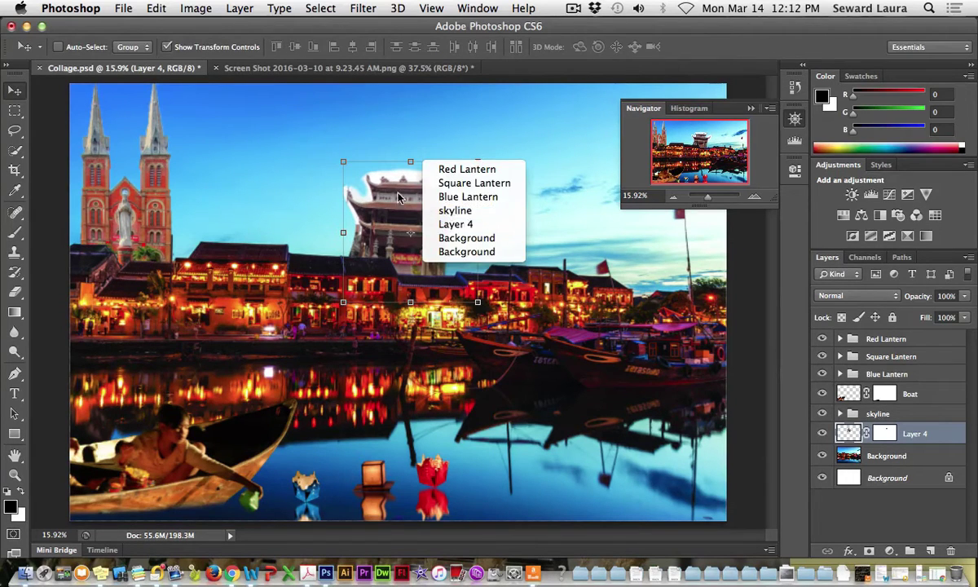
click(158, 8)
mouse_move(310, 346)
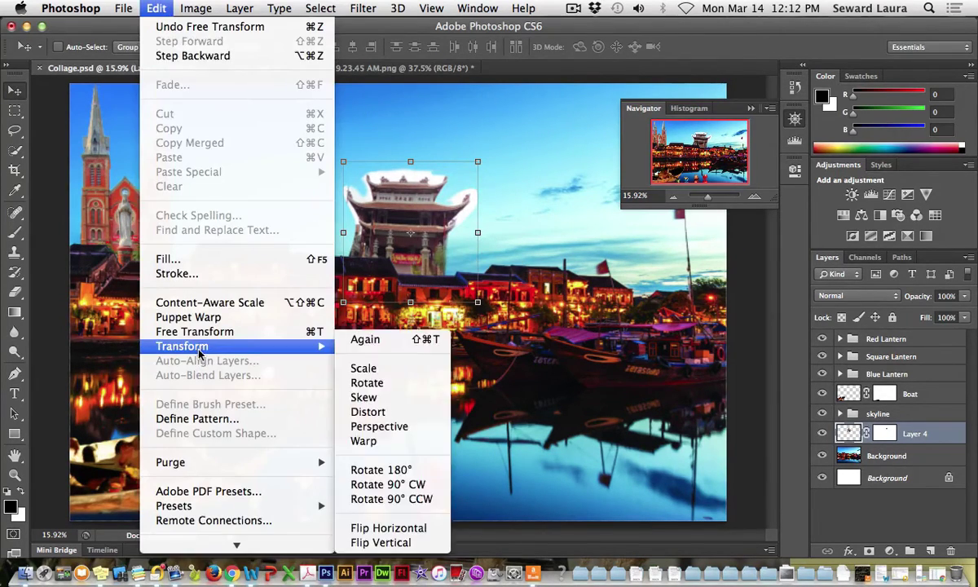
click(367, 411)
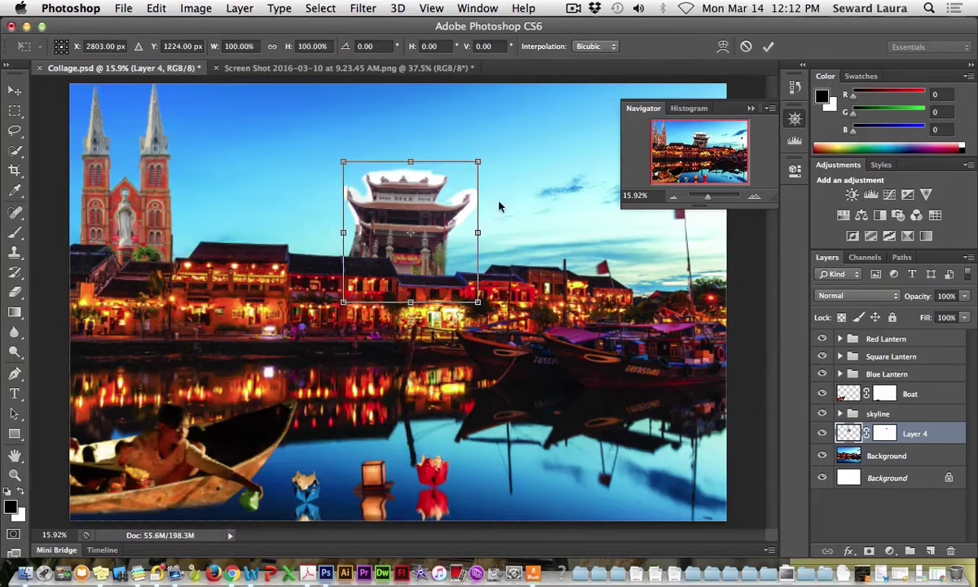
drag(478, 162, 443, 126)
drag(343, 165, 365, 178)
- Distort the temple further to about 110% width and 142% height, raising its top-left corner and lowering the bottom corners
right_click(423, 217)
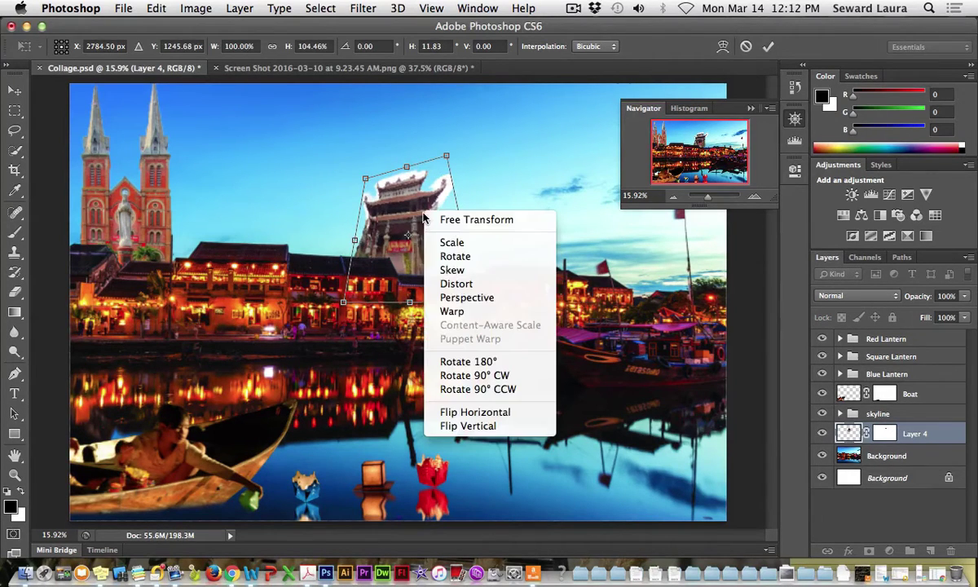
click(461, 284)
mouse_move(447, 160)
mouse_down()
mouse_move(470, 154)
mouse_move(448, 155)
mouse_up()
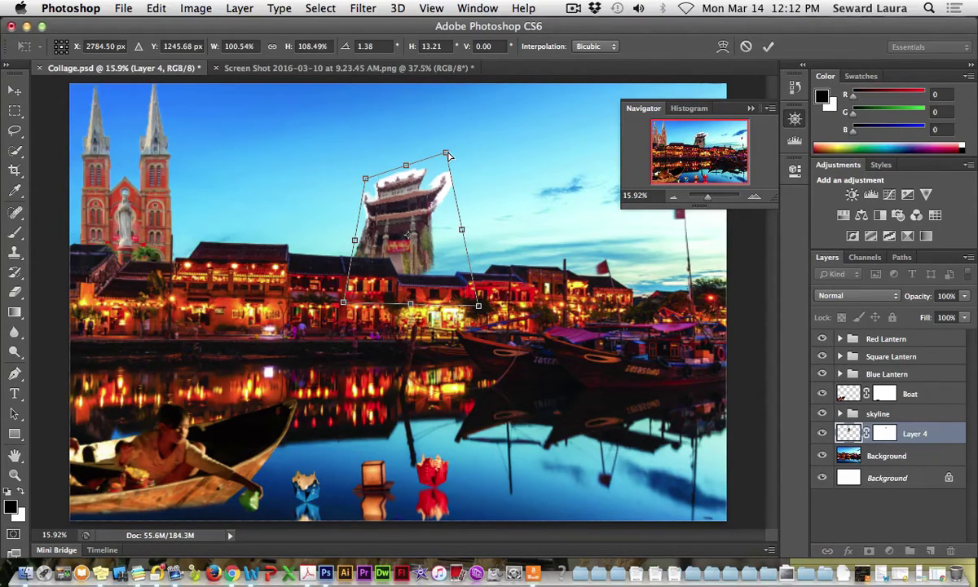
drag(365, 179, 371, 140)
drag(461, 233, 524, 245)
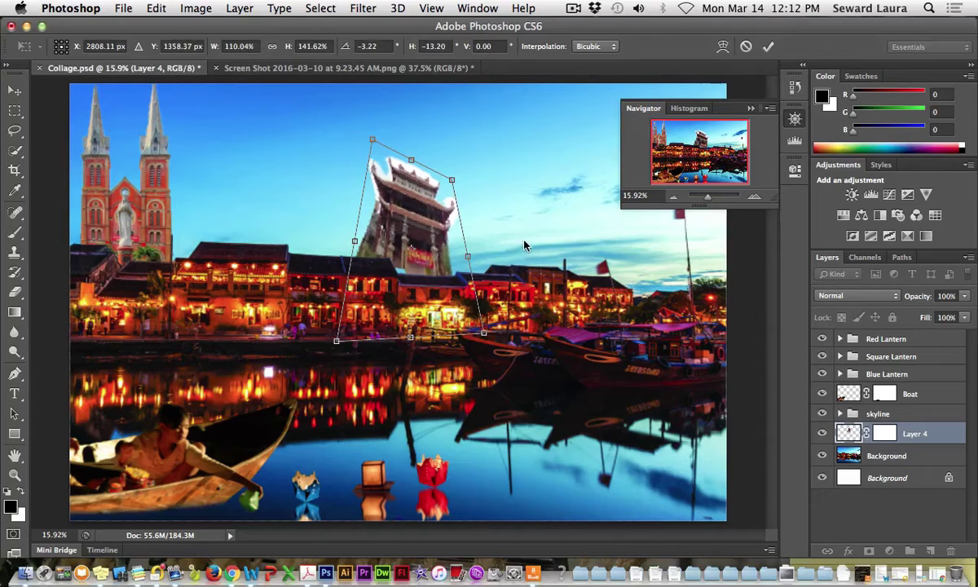
- Warp the temple with a custom mesh, bowing its top and sides outward and pulling the top-right corner out, and apply the transform
right_click(428, 230)
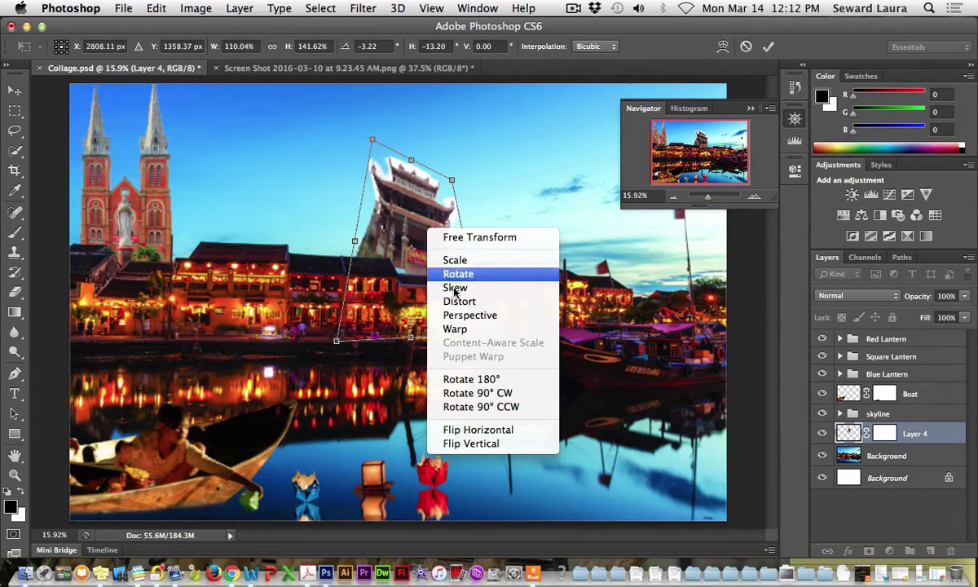
click(464, 331)
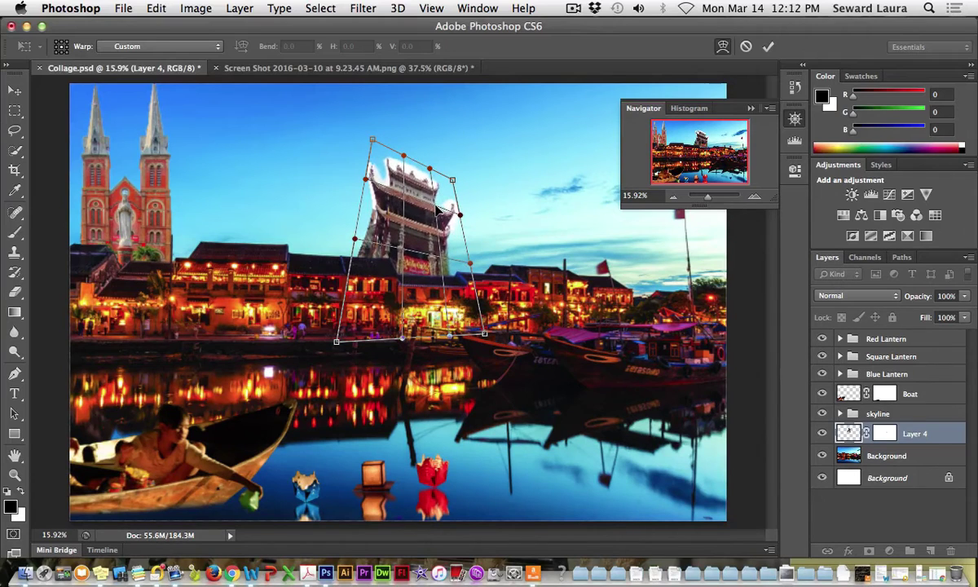
drag(430, 168, 464, 154)
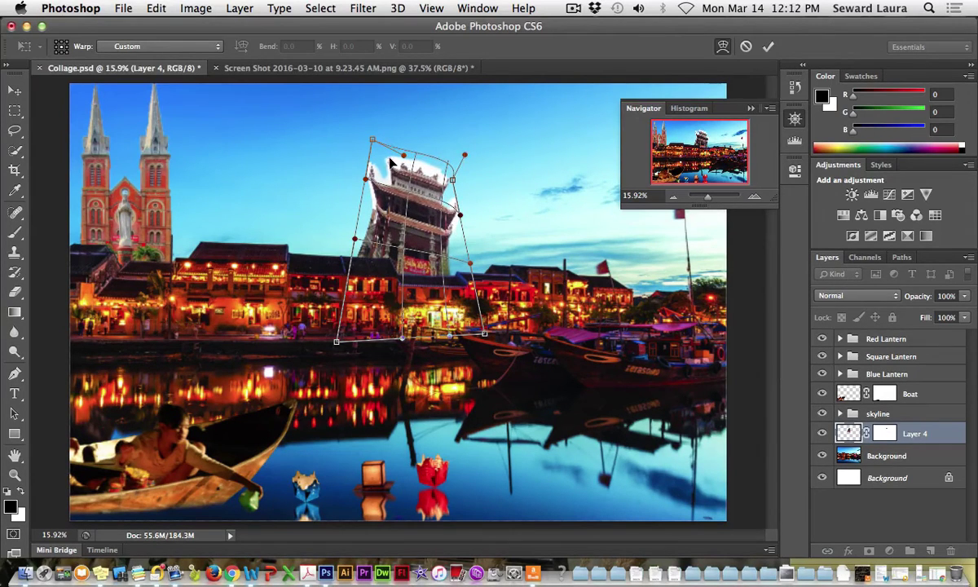
drag(402, 157, 392, 135)
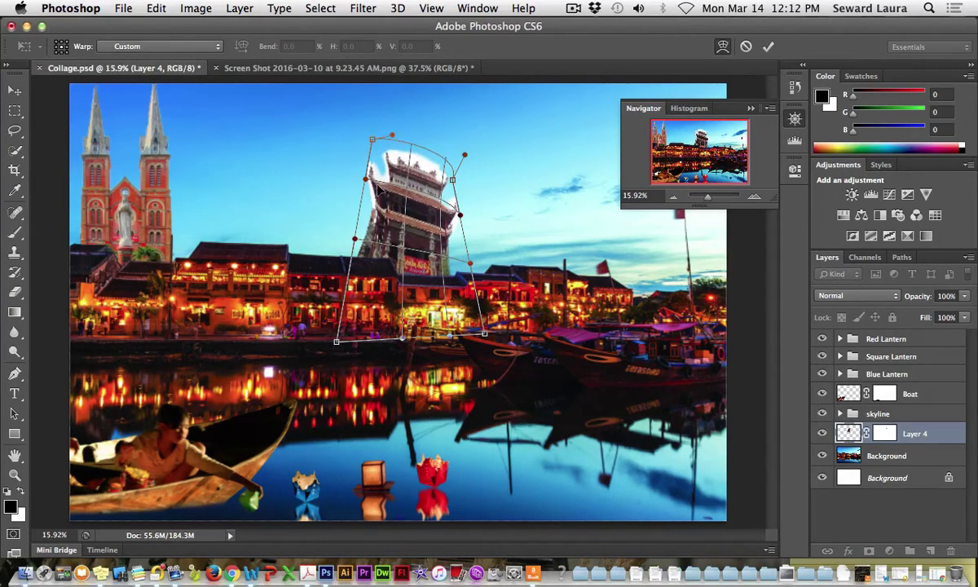
drag(364, 179, 348, 193)
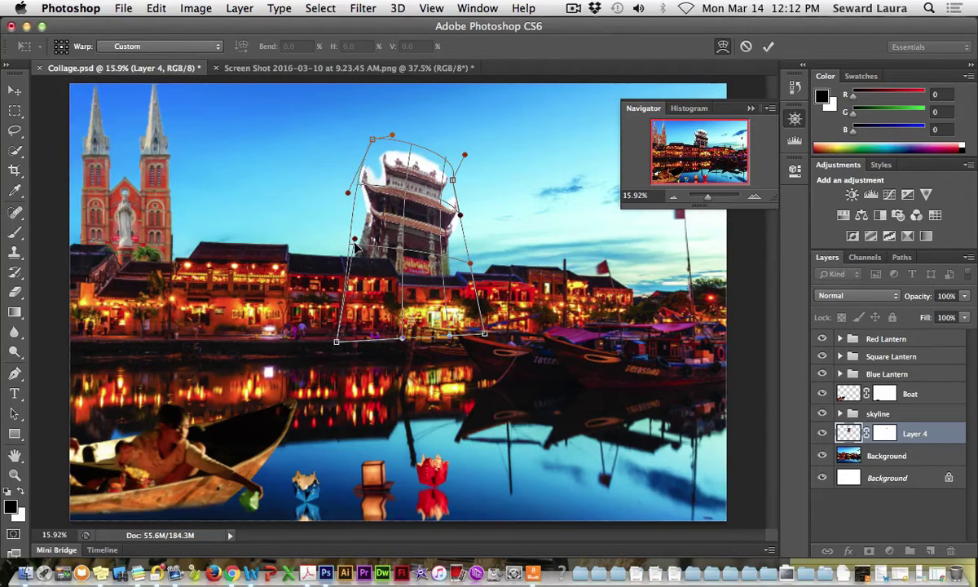
drag(354, 241, 320, 242)
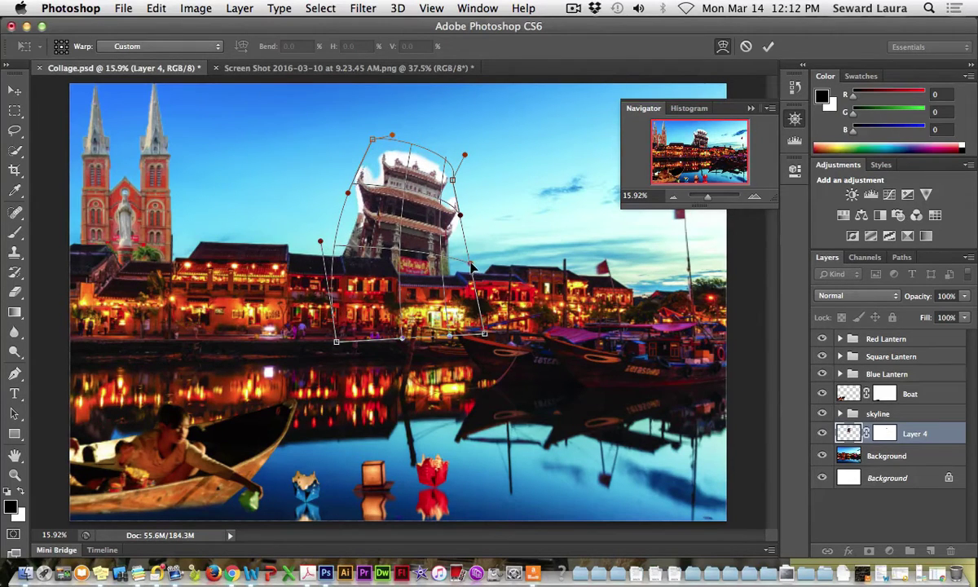
drag(471, 266, 500, 261)
drag(462, 214, 496, 159)
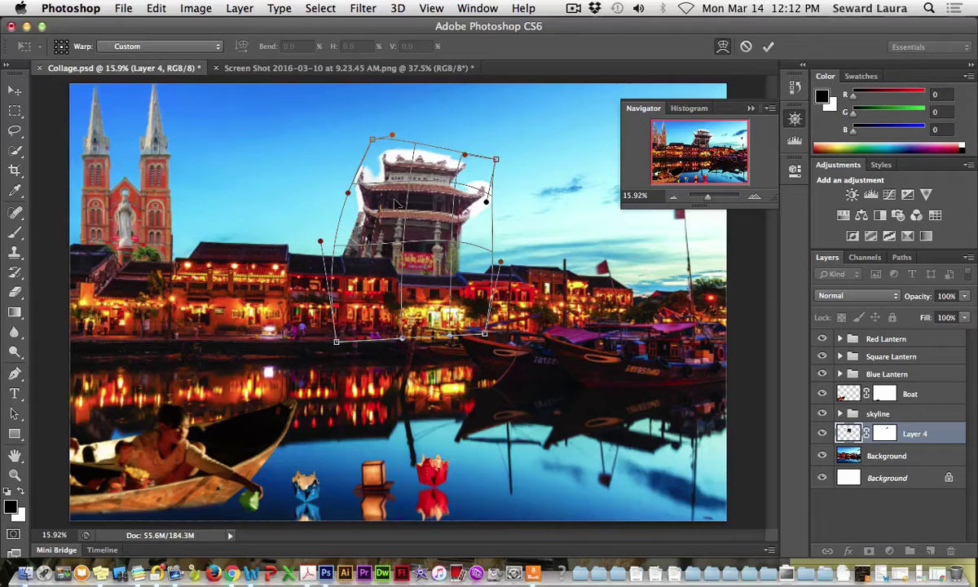
click(766, 47)
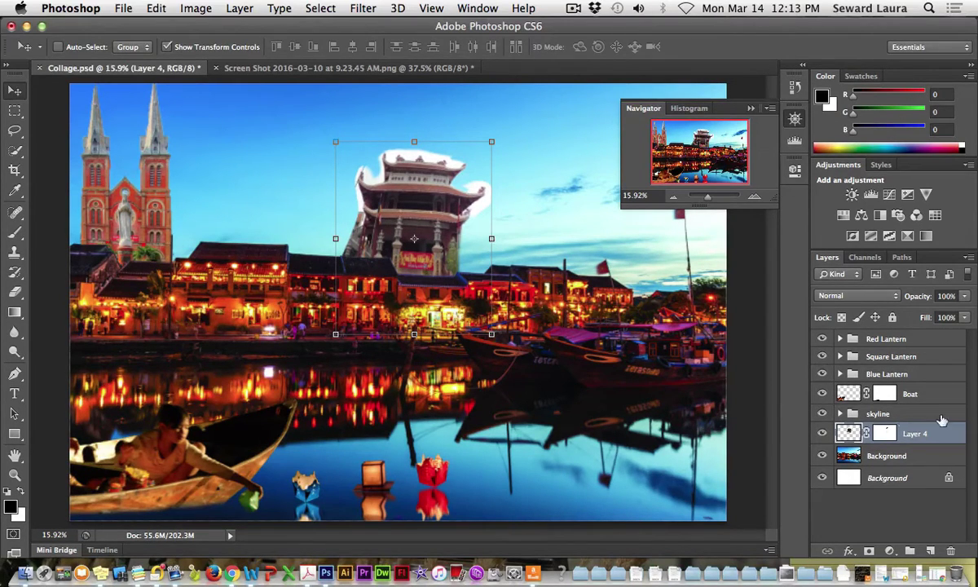
- Paint away the white fringe along the temple's right side on the Layer 4 mask with a black 92 px soft brush
click(884, 433)
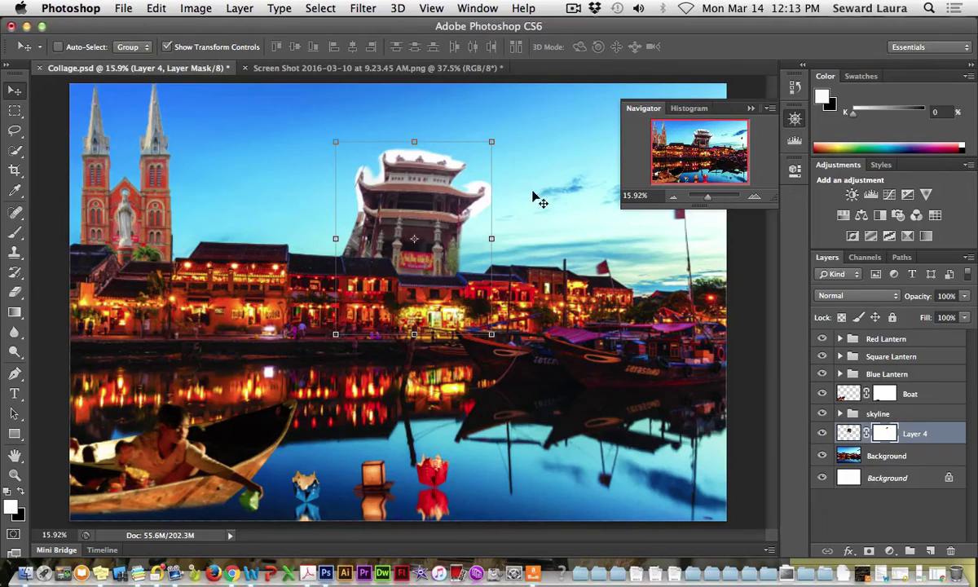
click(15, 231)
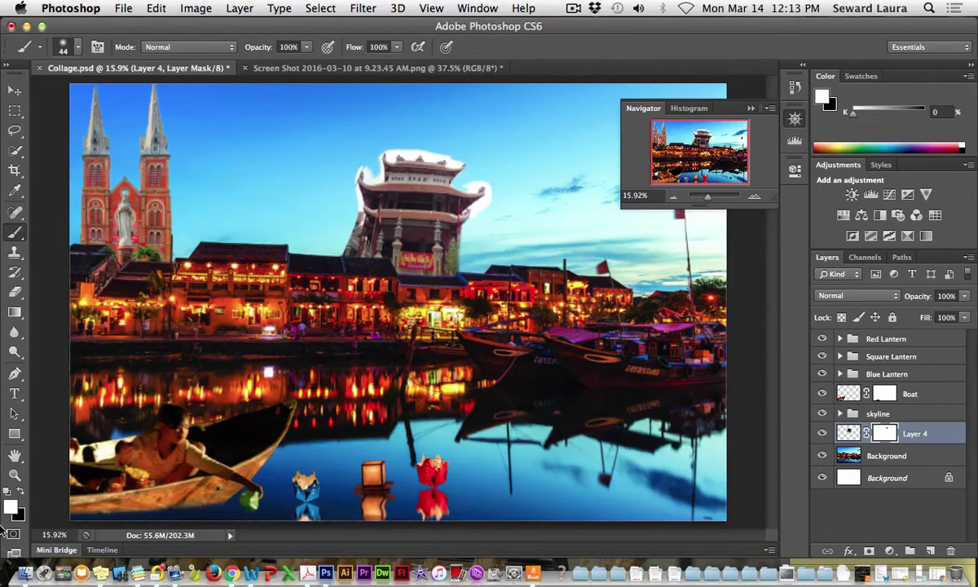
click(19, 493)
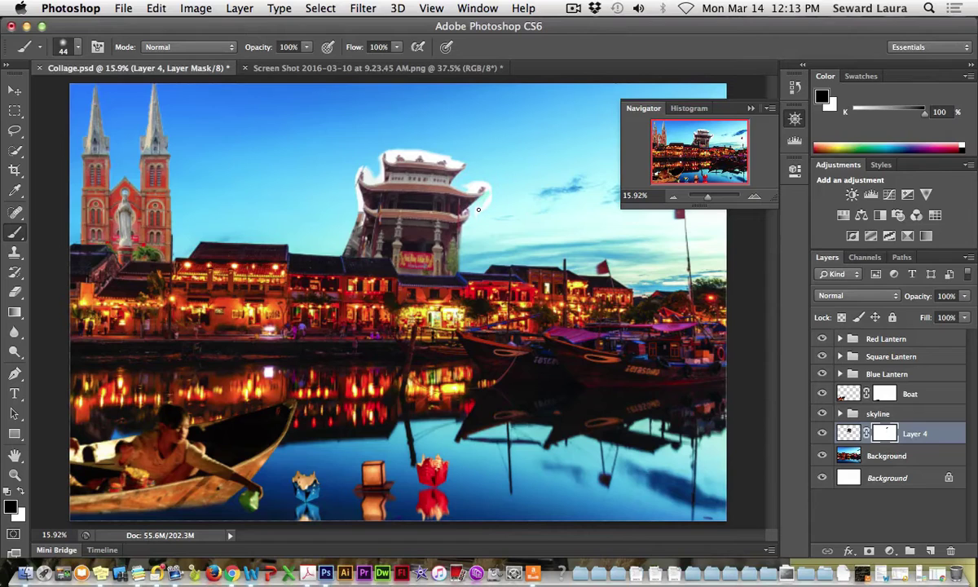
right_click(503, 214)
text(92)
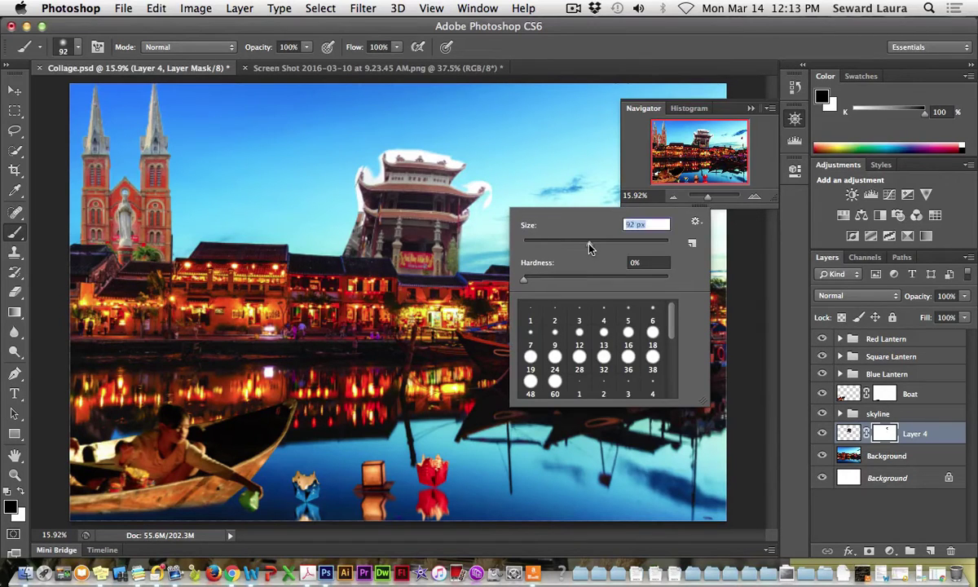
click(456, 194)
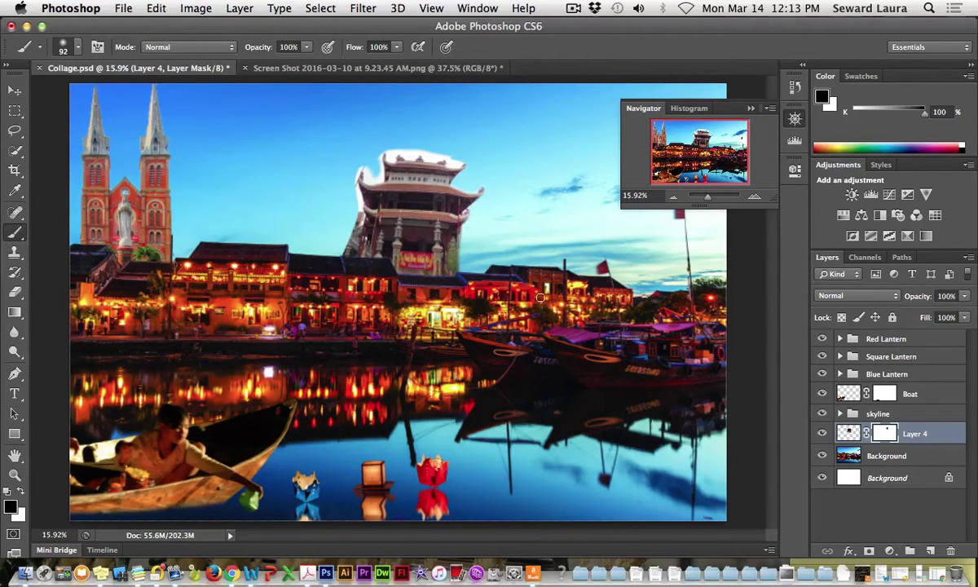
- Select the cathedral's layer, Layer 3, and hide and reshow it to check what it contains
click(14, 90)
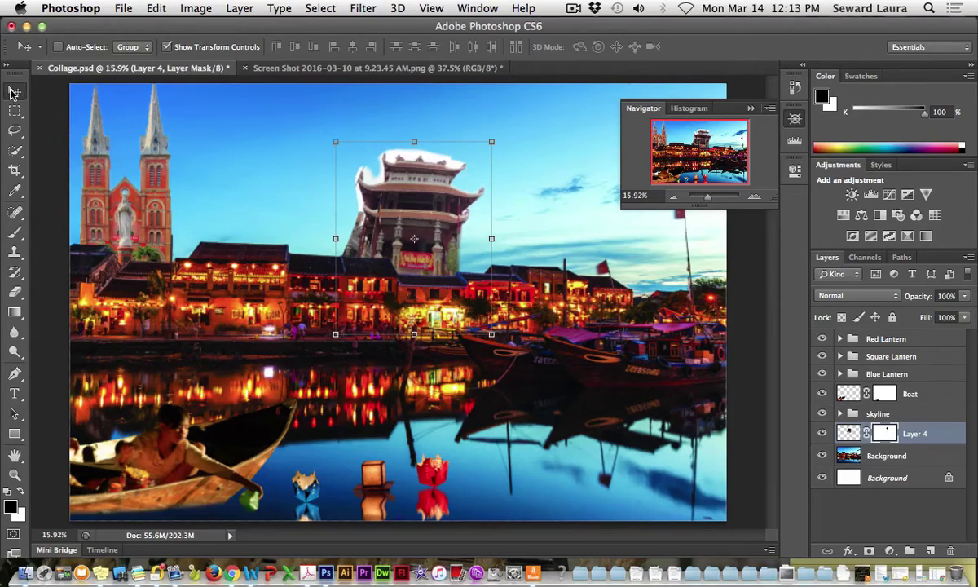
right_click(122, 199)
click(145, 202)
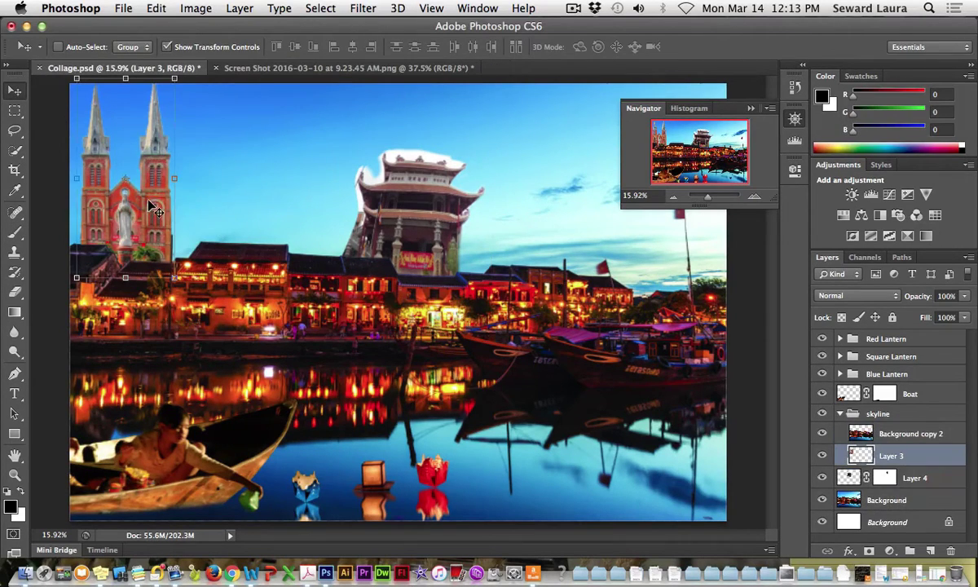
click(822, 456)
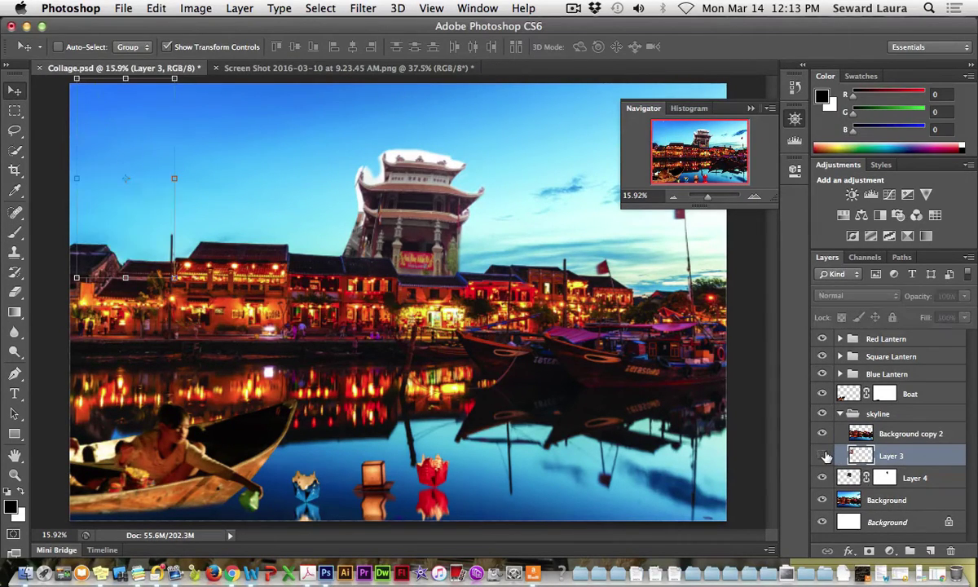
click(822, 455)
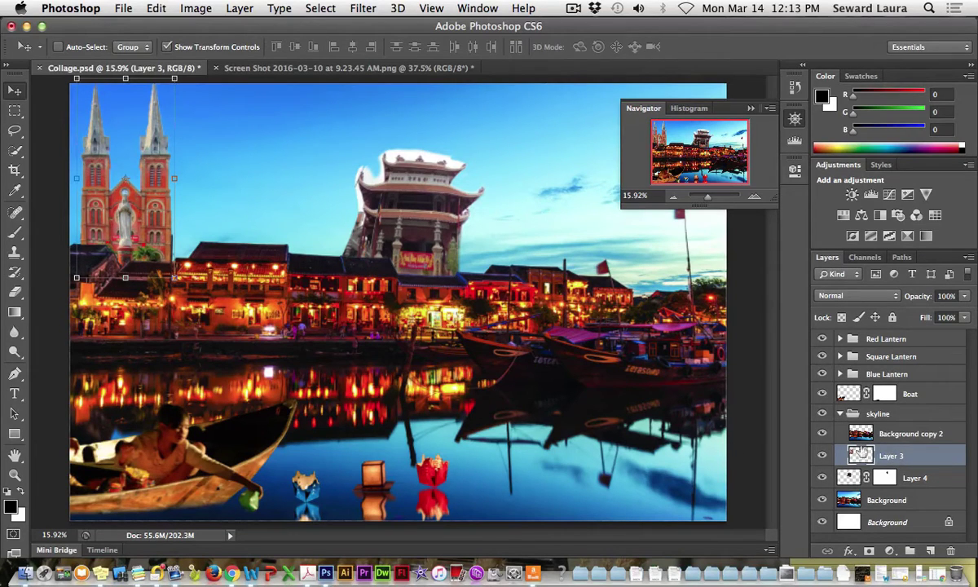
- Start a Levels adjustment on the cathedral layer with the black input at 26 and the midtone at 1.27
click(201, 11)
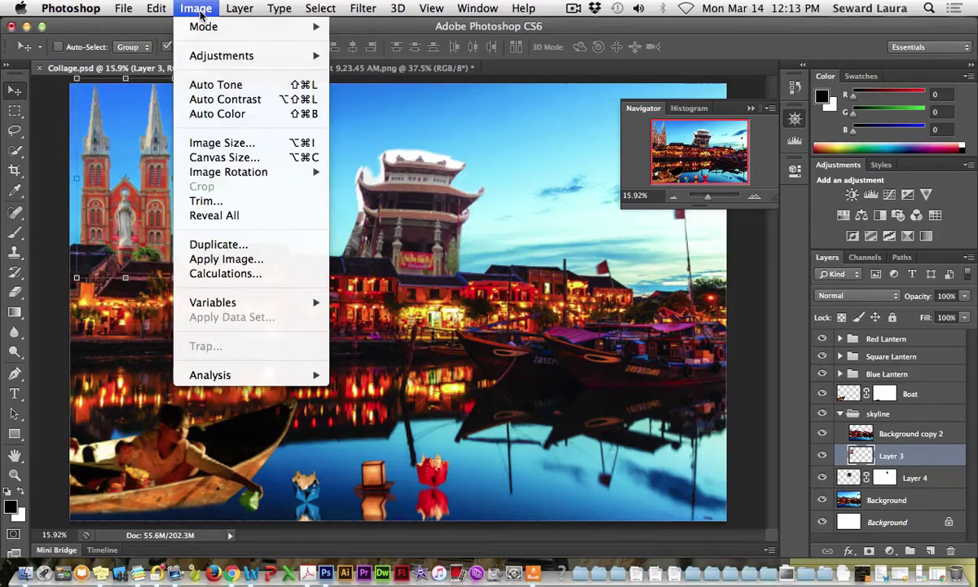
mouse_move(206, 55)
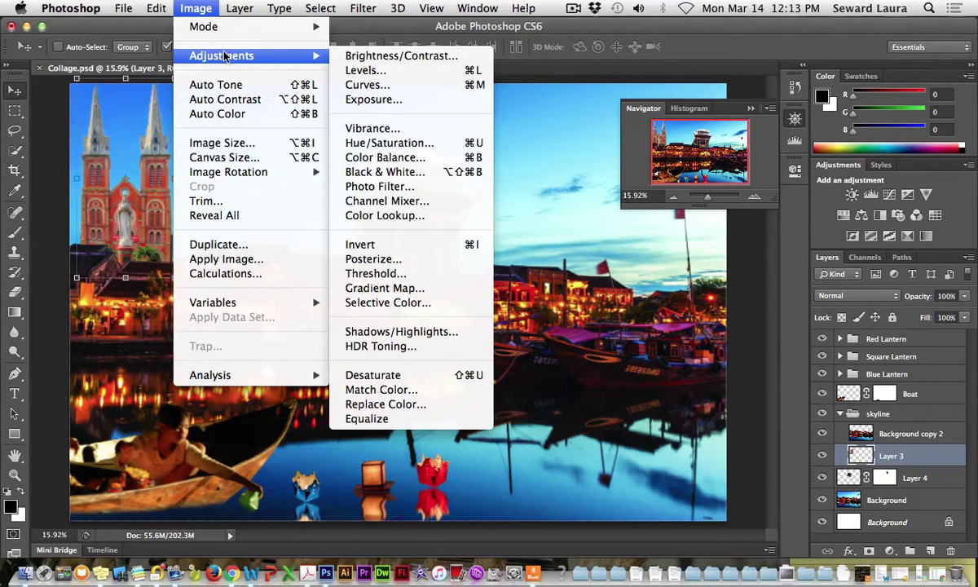
click(366, 71)
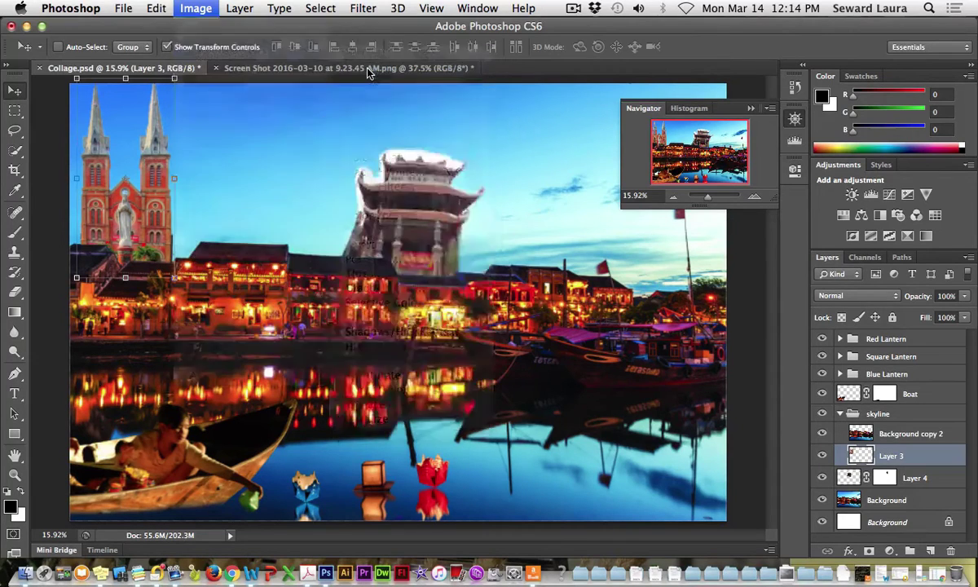
drag(479, 109, 511, 54)
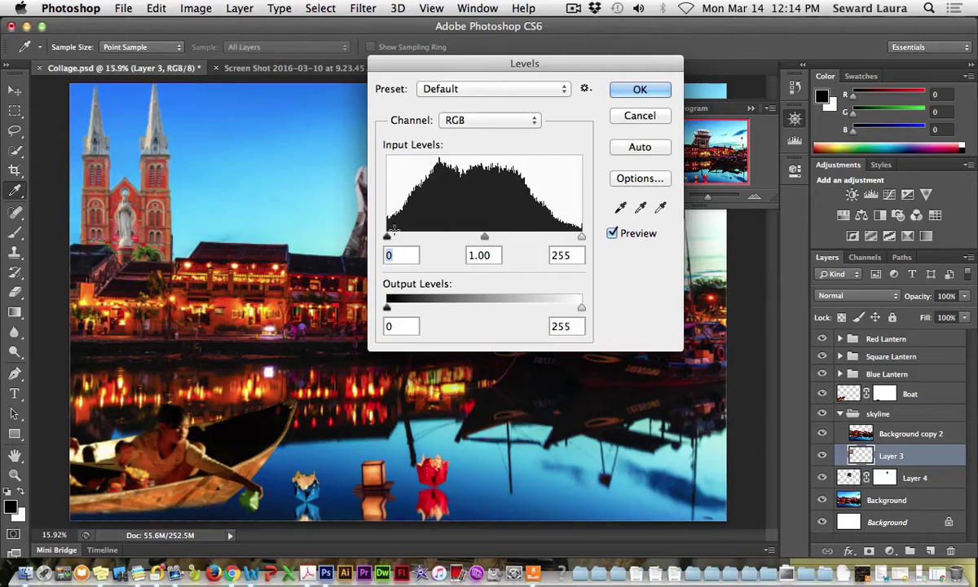
drag(387, 236, 406, 238)
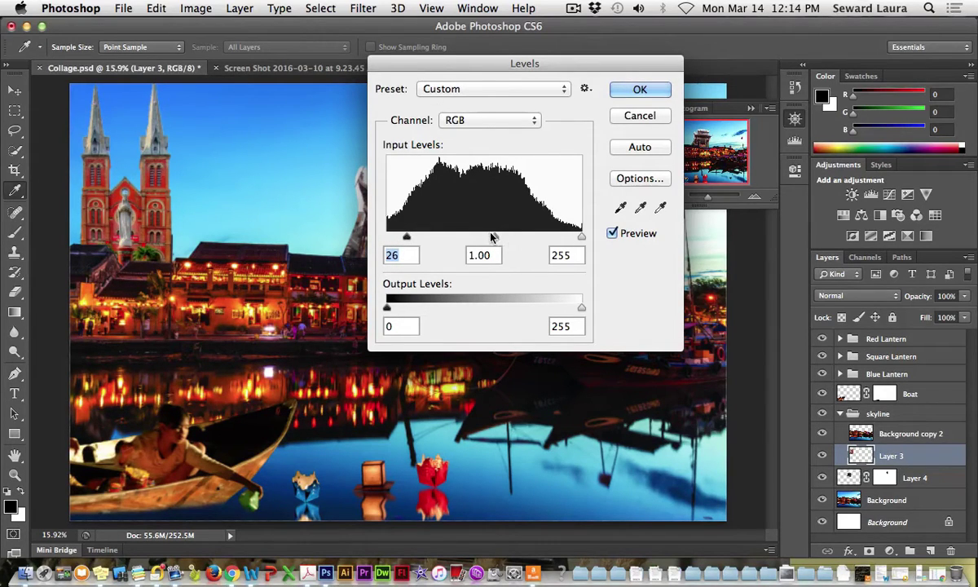
drag(494, 237, 479, 237)
drag(457, 67, 464, 91)
drag(500, 120, 520, 164)
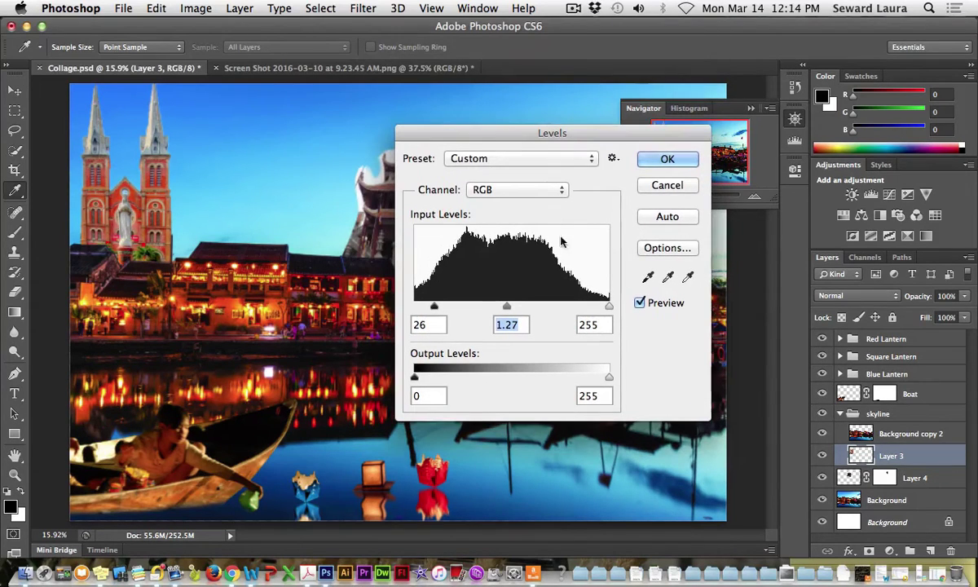
- Refine the cathedral's Levels to black 30, midtone 1.04 and white 238, compare with the preview off and on, and apply the adjustment
drag(609, 306, 596, 310)
drag(502, 308, 512, 309)
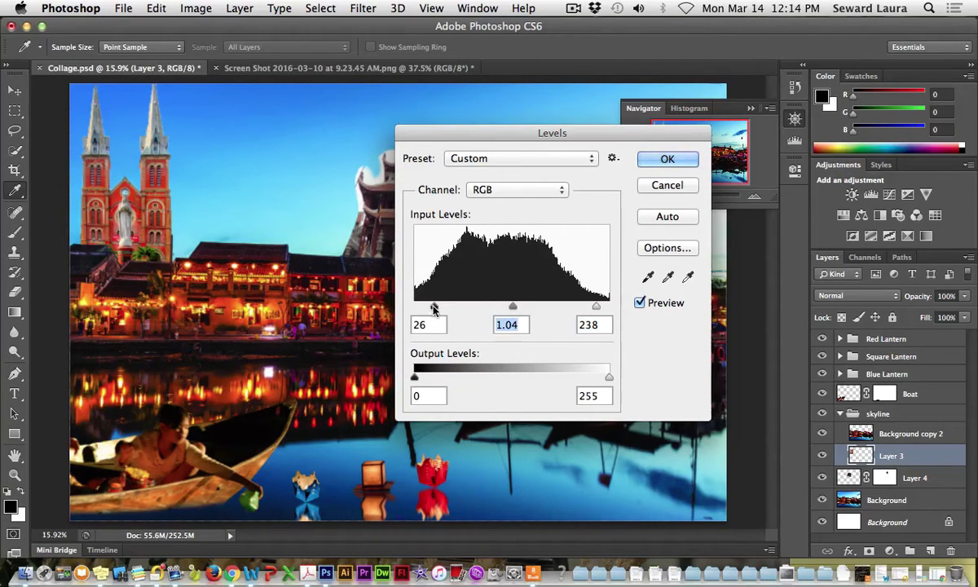
drag(435, 308, 437, 309)
drag(545, 145, 511, 55)
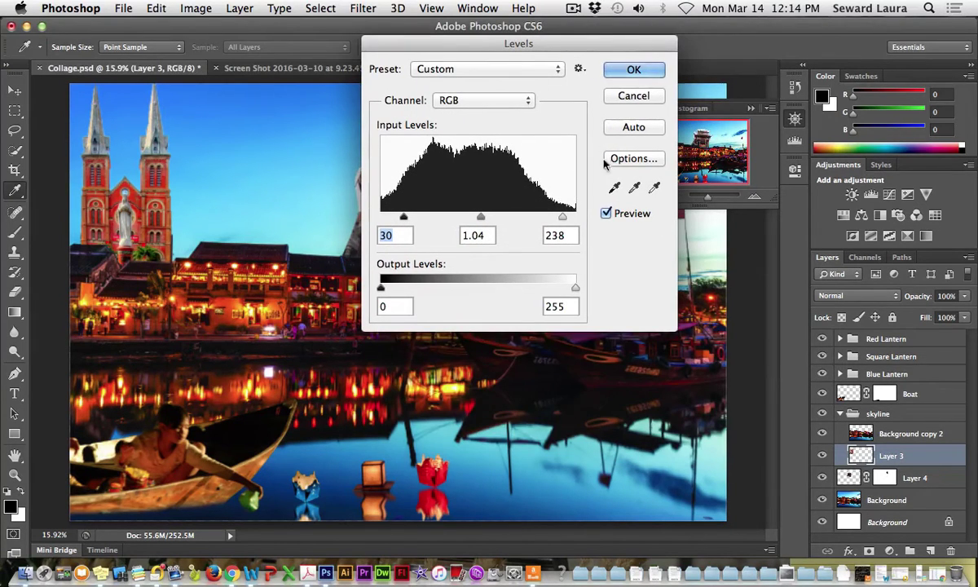
click(605, 215)
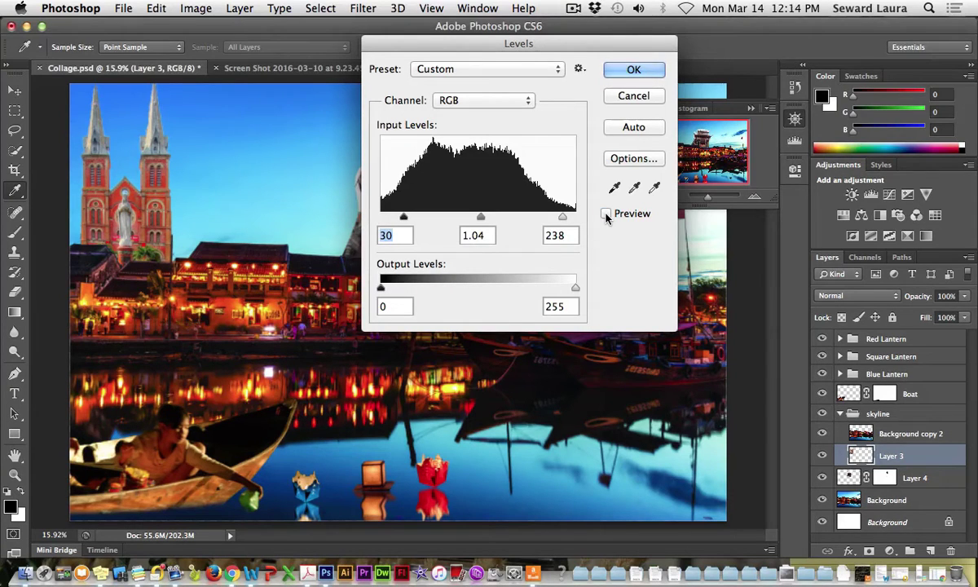
click(605, 214)
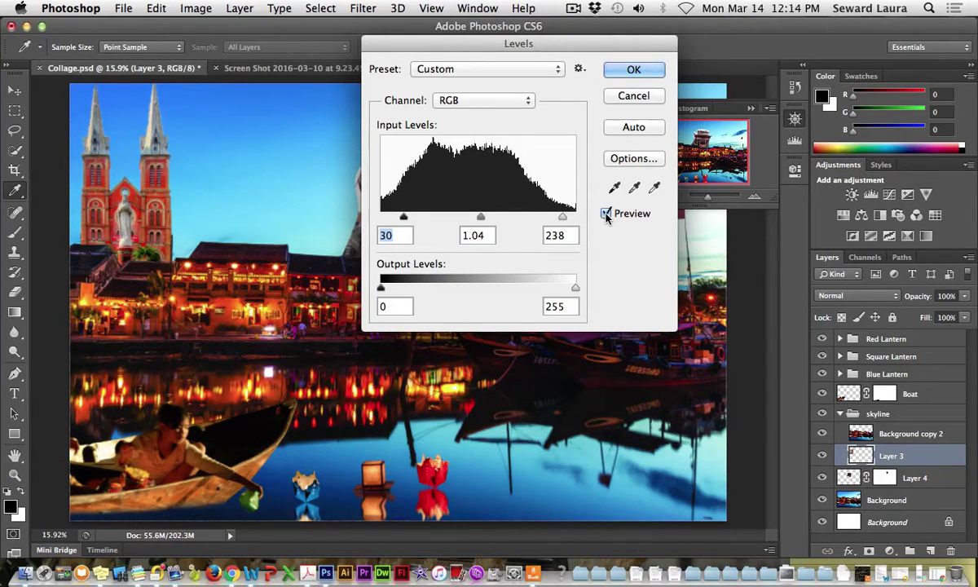
click(623, 71)
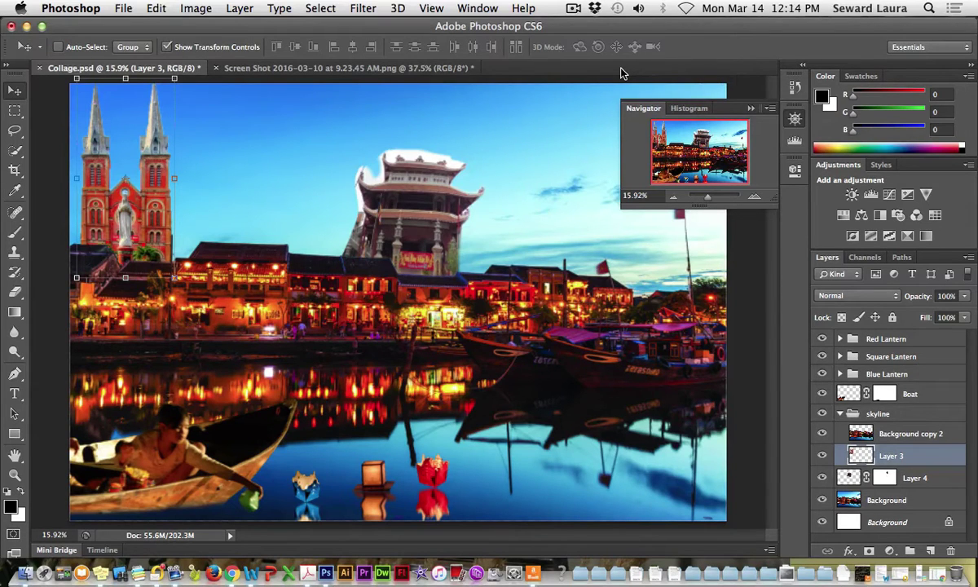
- Try a Curves adjustment on the cathedral, bending the RGB curve and lowering the Blue curve to output 71 at input 83
click(153, 9)
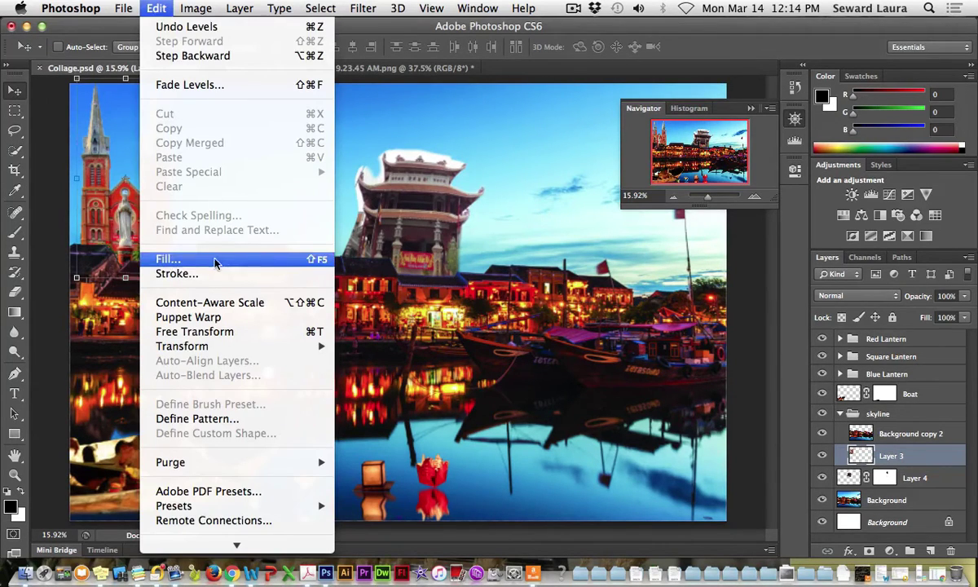
mouse_move(181, 7)
mouse_move(236, 56)
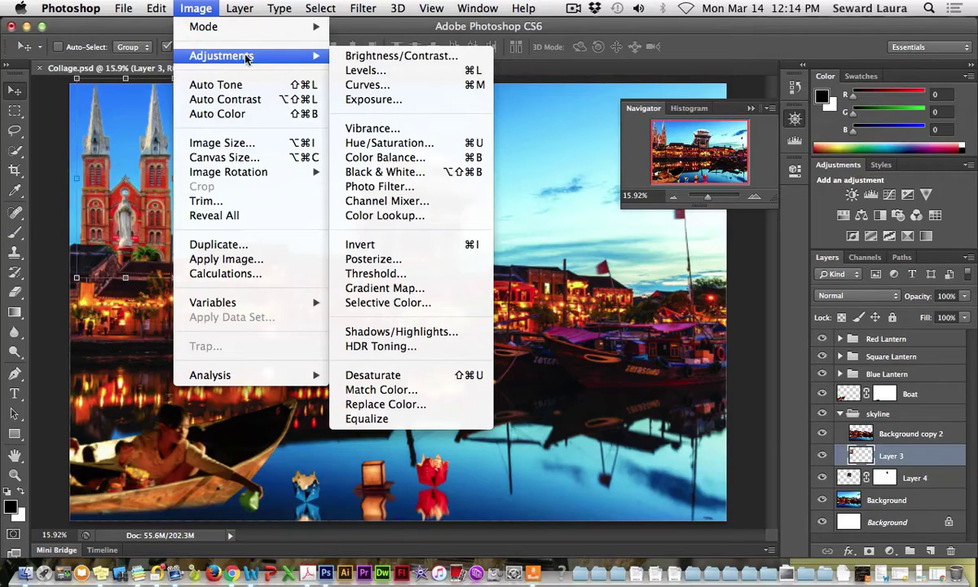
click(364, 87)
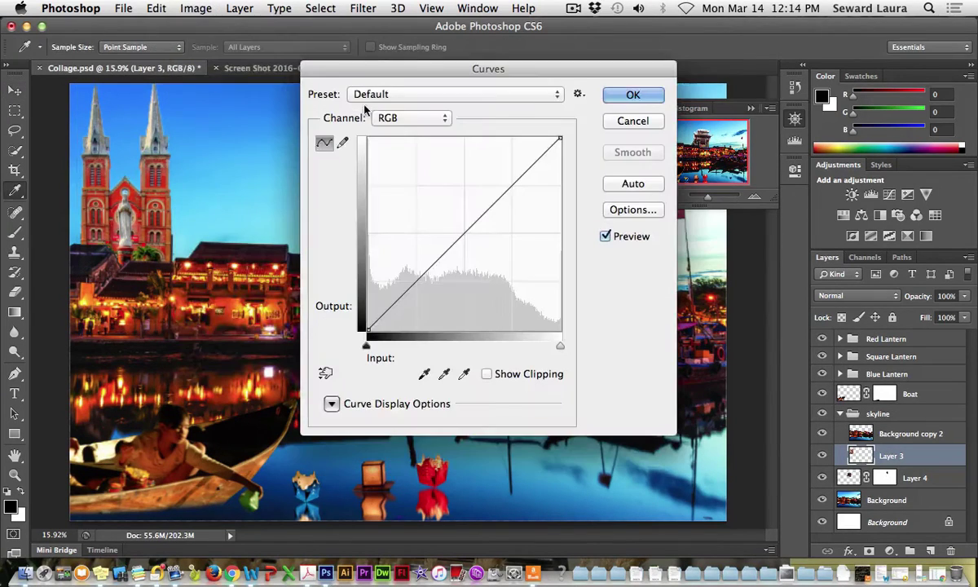
drag(434, 264, 471, 240)
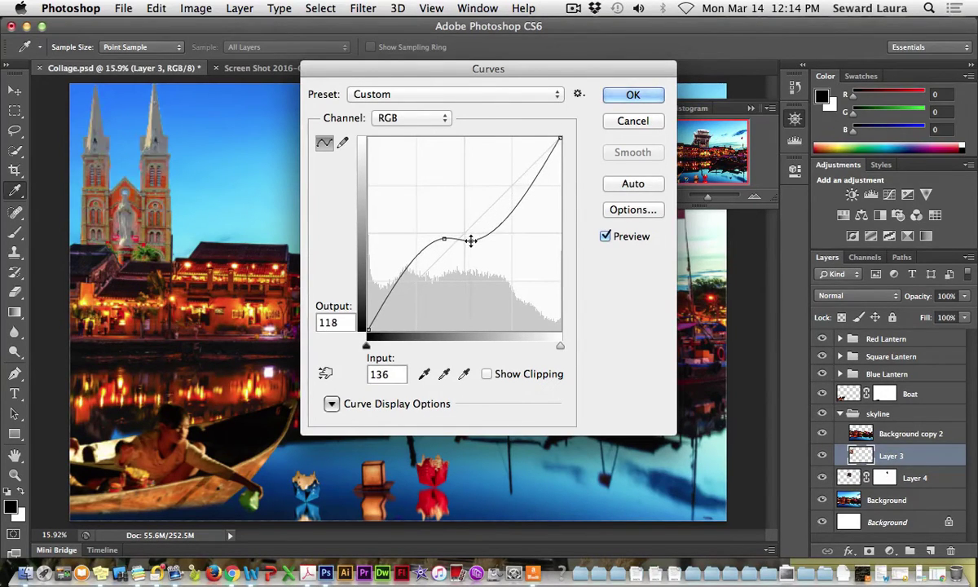
click(391, 118)
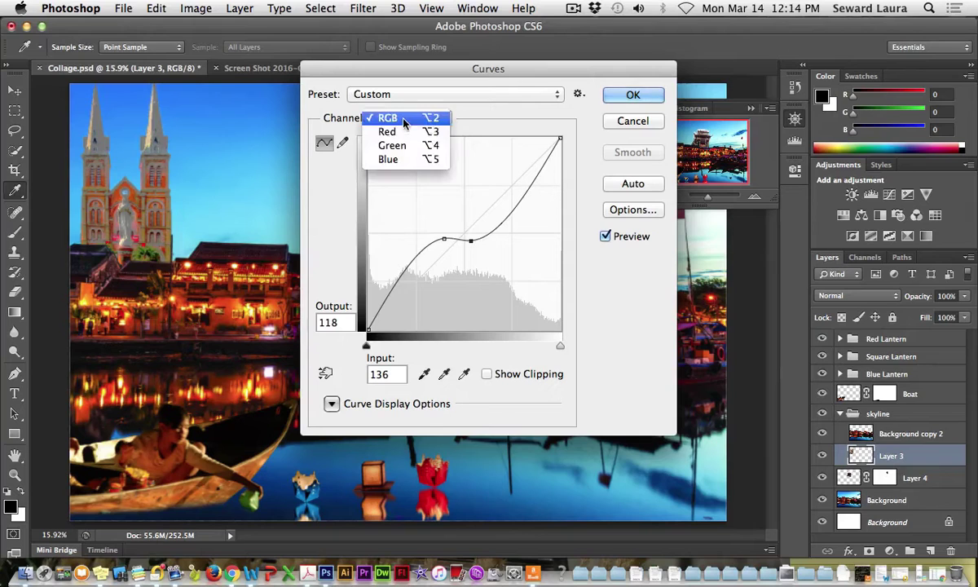
click(387, 159)
drag(431, 269, 432, 276)
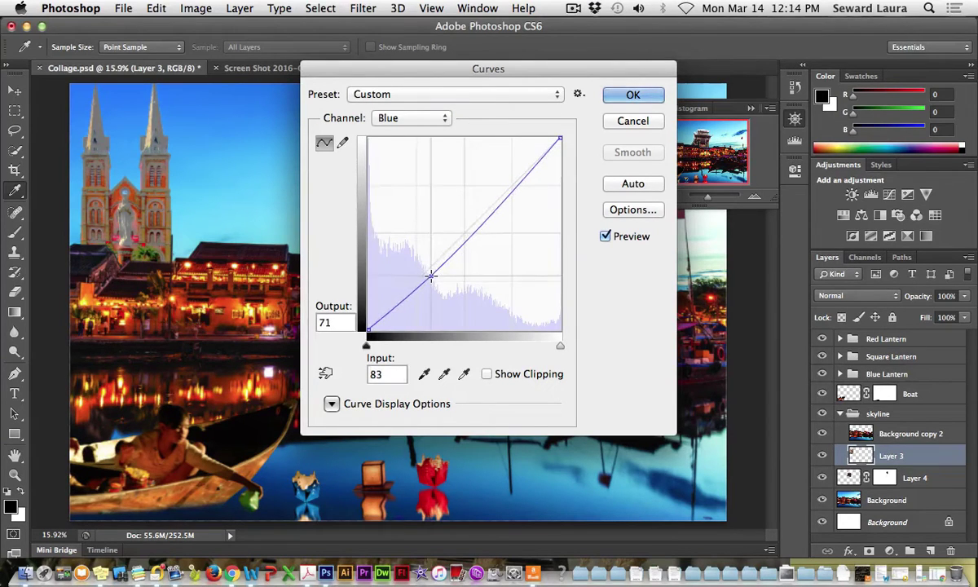
click(621, 124)
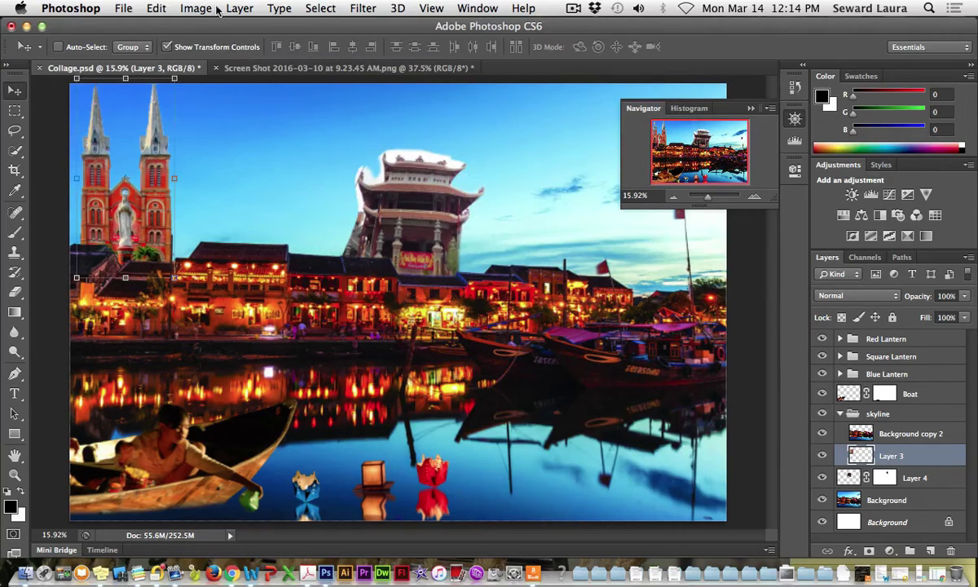
- Try colorizing the cathedral with Hue/Saturation, using hue 151, saturation 25 and lightness -18
click(196, 9)
mouse_move(215, 57)
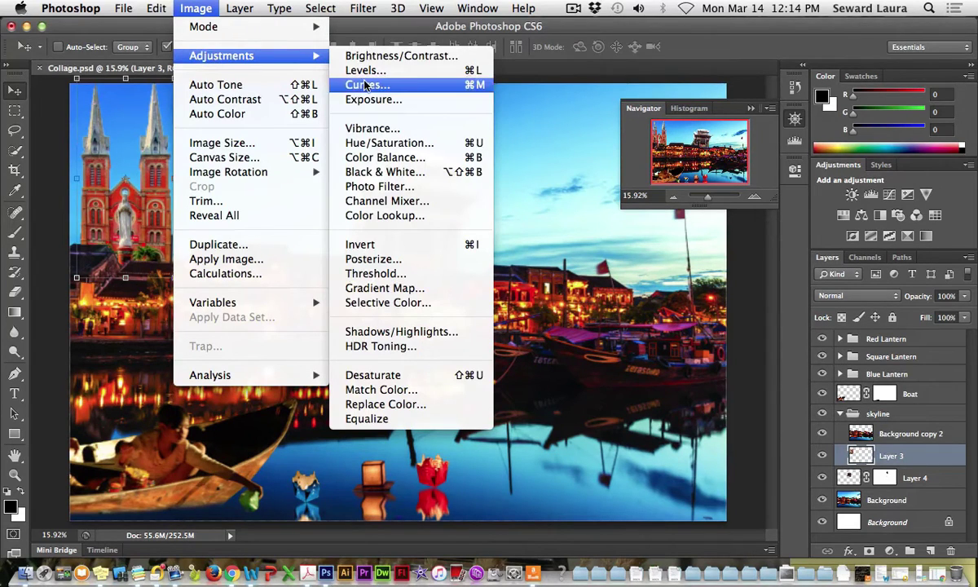
click(380, 144)
drag(412, 140, 487, 113)
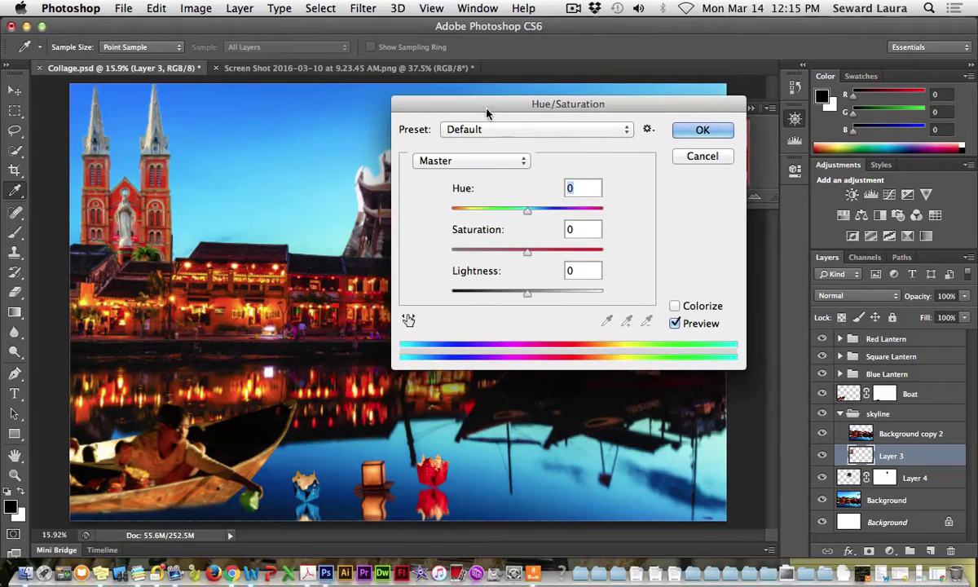
mouse_move(527, 211)
mouse_down()
mouse_move(516, 216)
mouse_move(525, 211)
mouse_up()
click(674, 306)
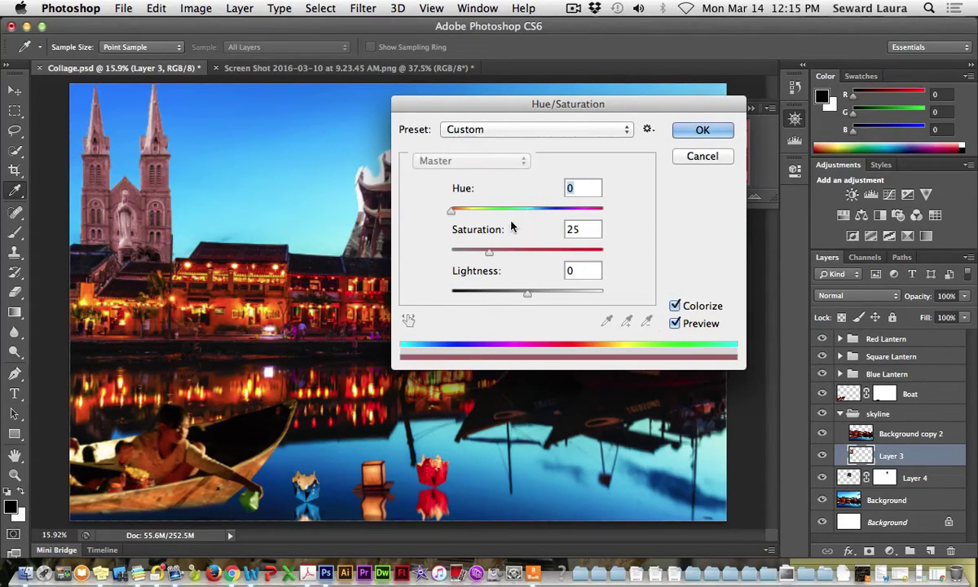
drag(452, 211, 516, 212)
mouse_move(492, 253)
mouse_down()
mouse_move(515, 257)
mouse_move(489, 257)
mouse_up()
mouse_move(527, 295)
mouse_down()
mouse_move(540, 299)
mouse_move(514, 295)
mouse_up()
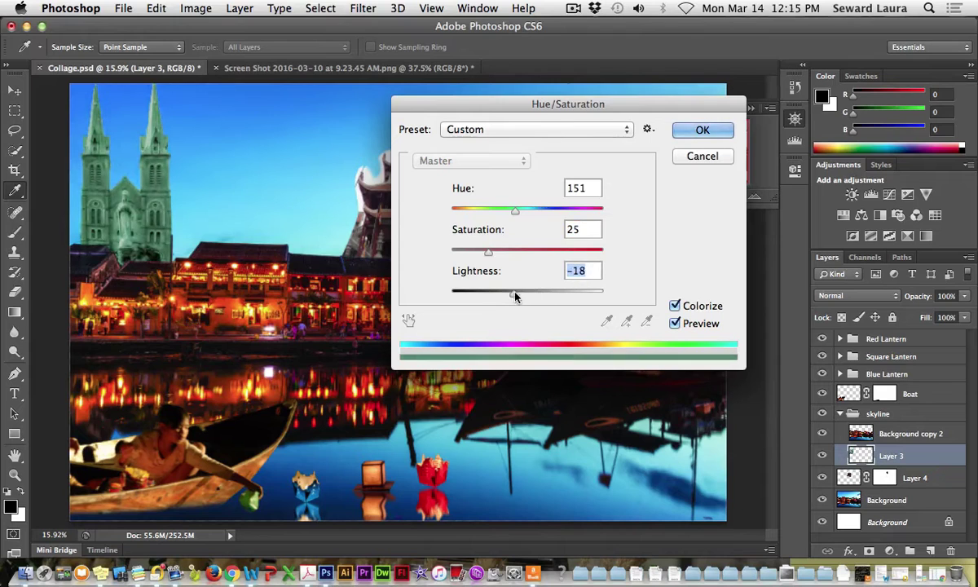
click(675, 305)
click(728, 130)
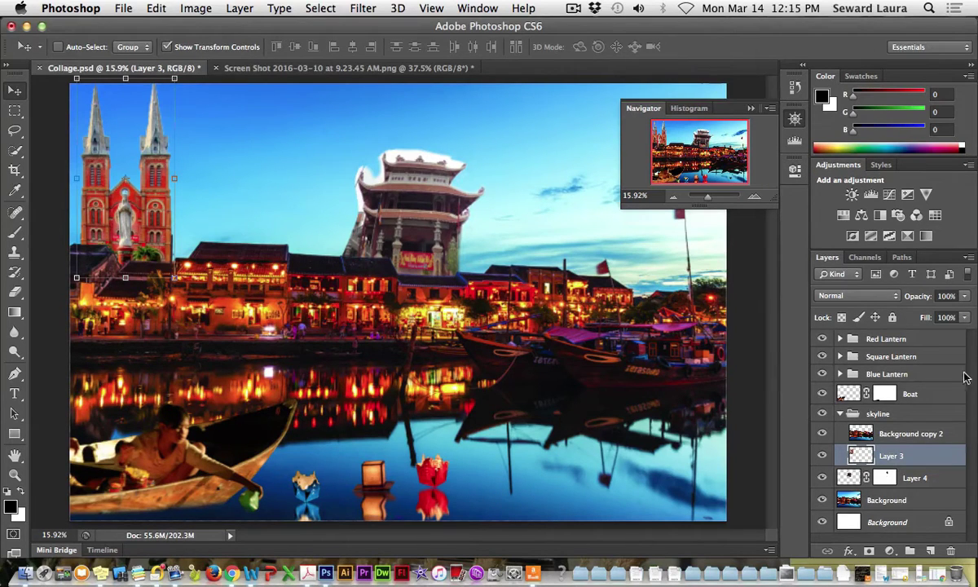
- Undock the Layers panel, then set the Background copy 2 layer to 91% opacity with the Dissolve blend mode
drag(830, 265, 481, 99)
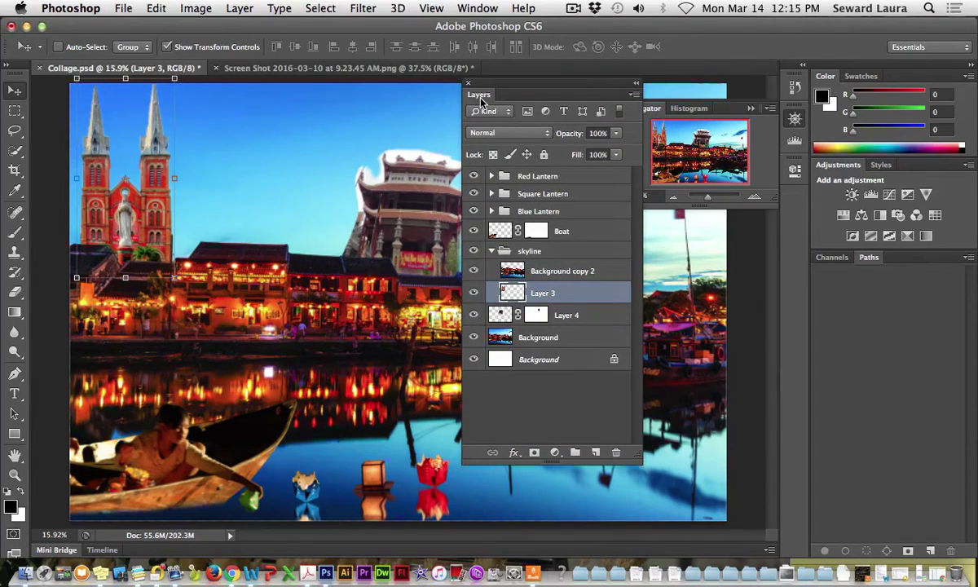
click(526, 268)
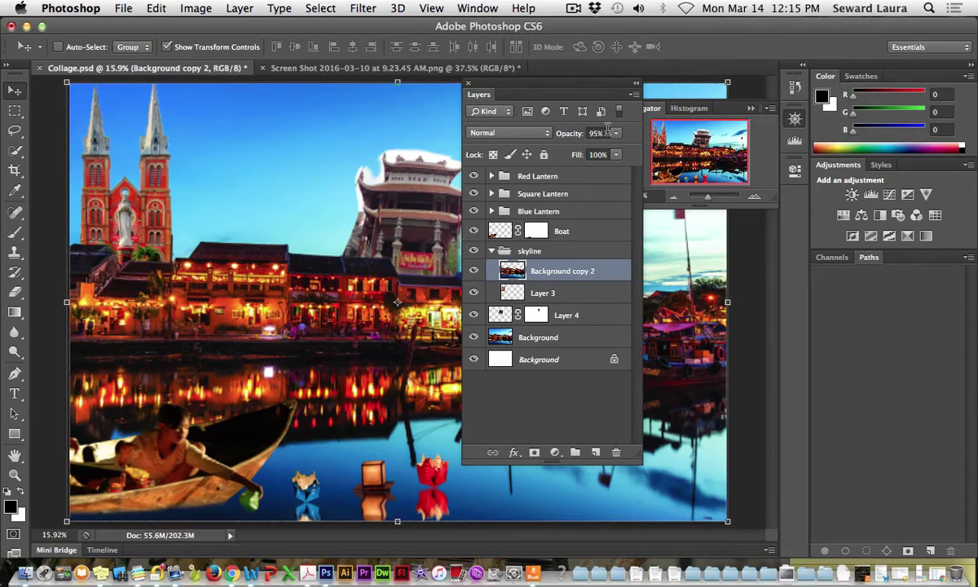
drag(617, 132, 626, 178)
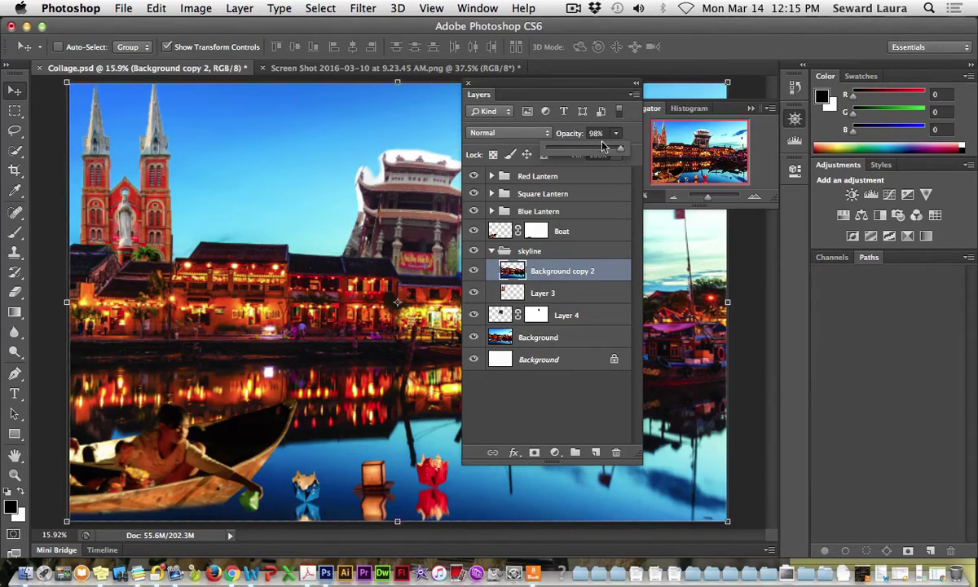
click(507, 133)
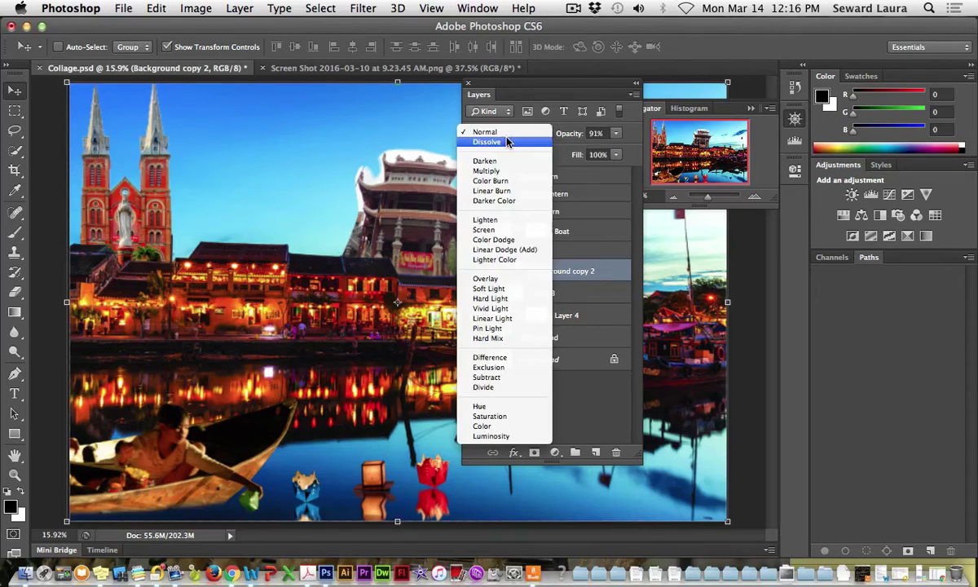
click(505, 142)
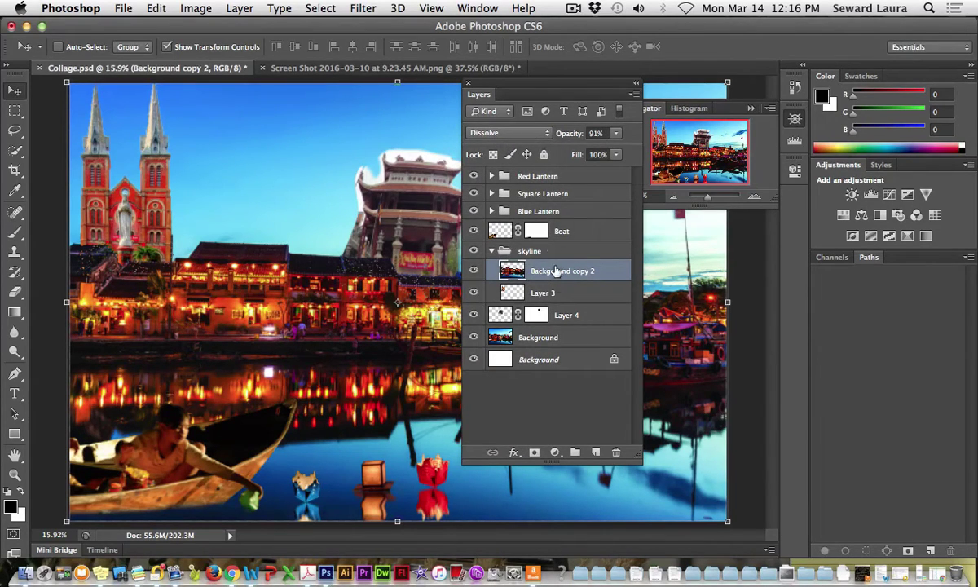
- Lower the cathedral layer (Layer 3) to 85% opacity and set its blend mode to Dissolve
click(499, 287)
click(616, 133)
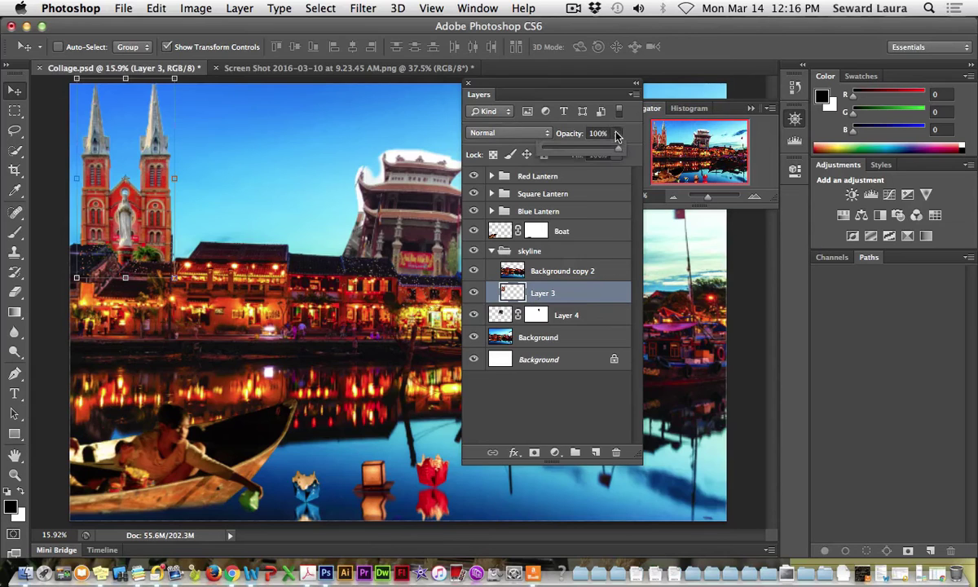
drag(610, 153, 608, 153)
click(487, 133)
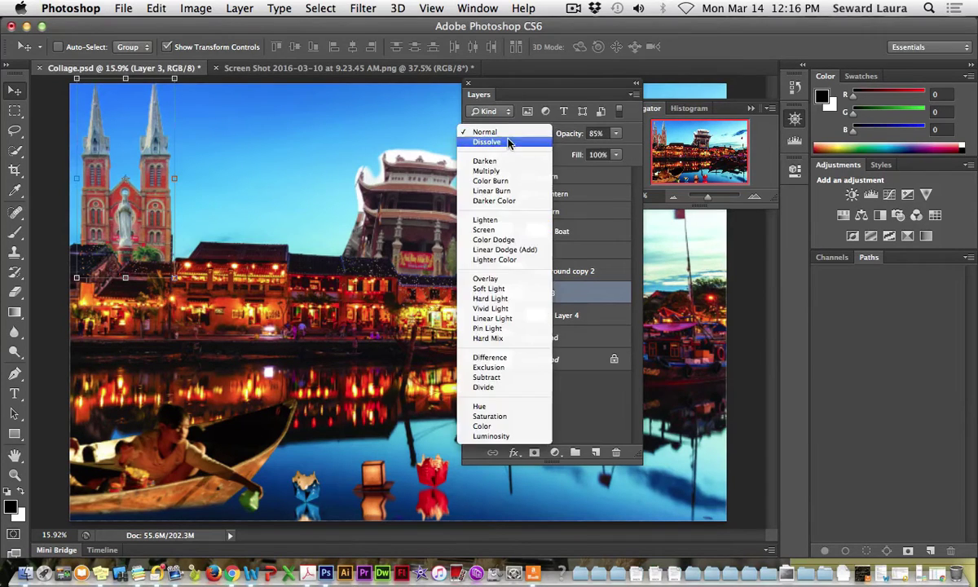
click(506, 142)
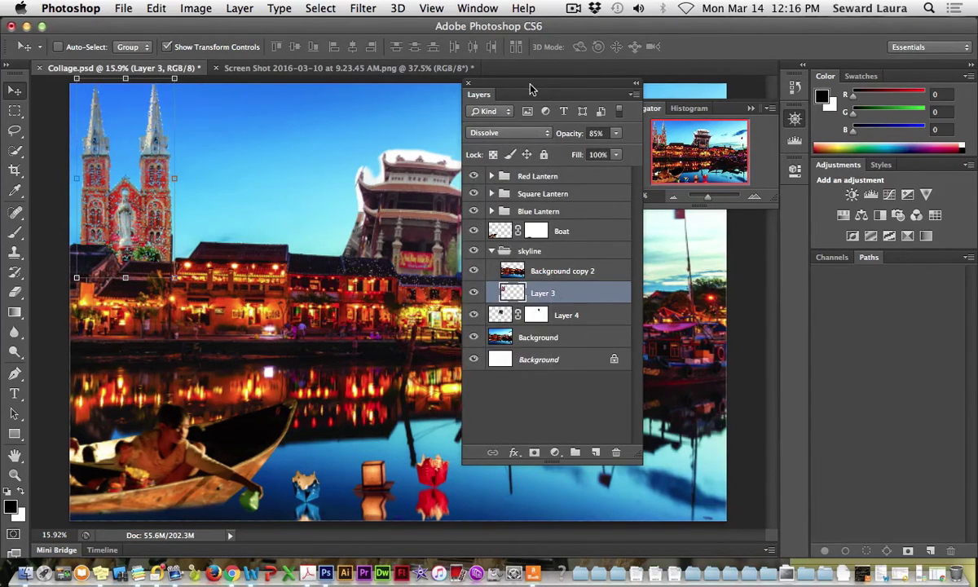
- Move the floating Layers panel clear of the temple and change the cathedral layer's blend mode to Darken
drag(529, 88, 632, 92)
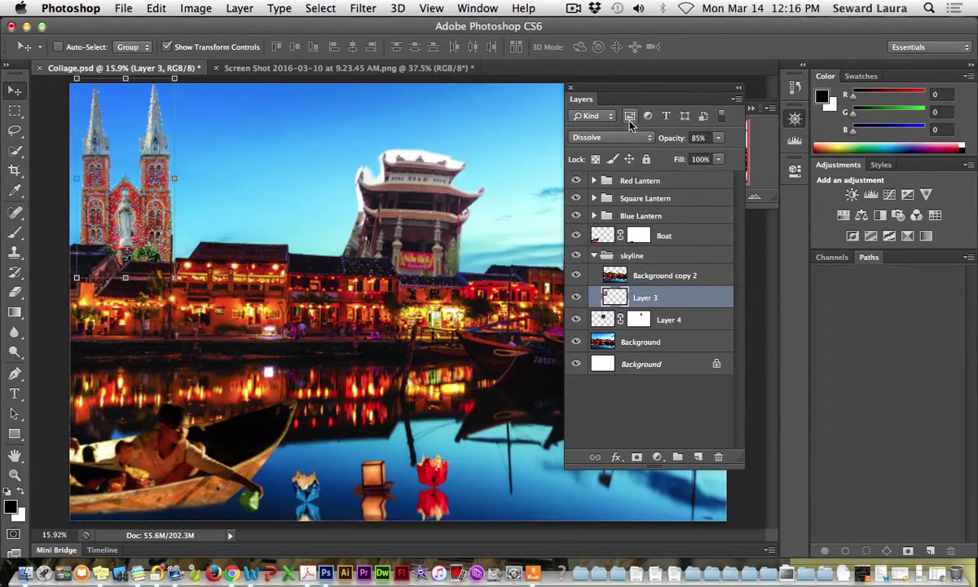
click(589, 137)
click(621, 155)
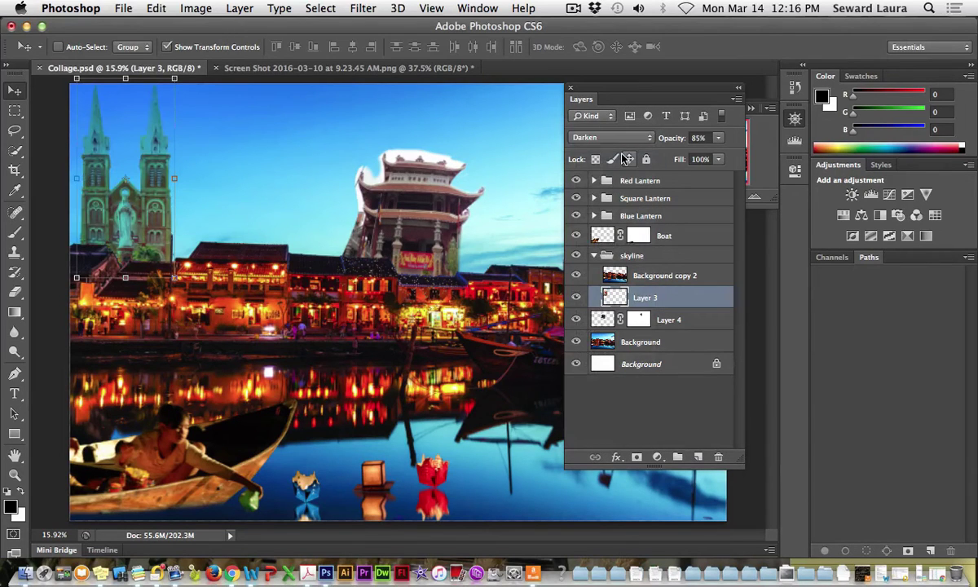
click(619, 139)
click(620, 139)
- Select the temple layer (Layer 4), set its blend mode to Dissolve and lower its opacity to 91%
right_click(448, 193)
click(450, 195)
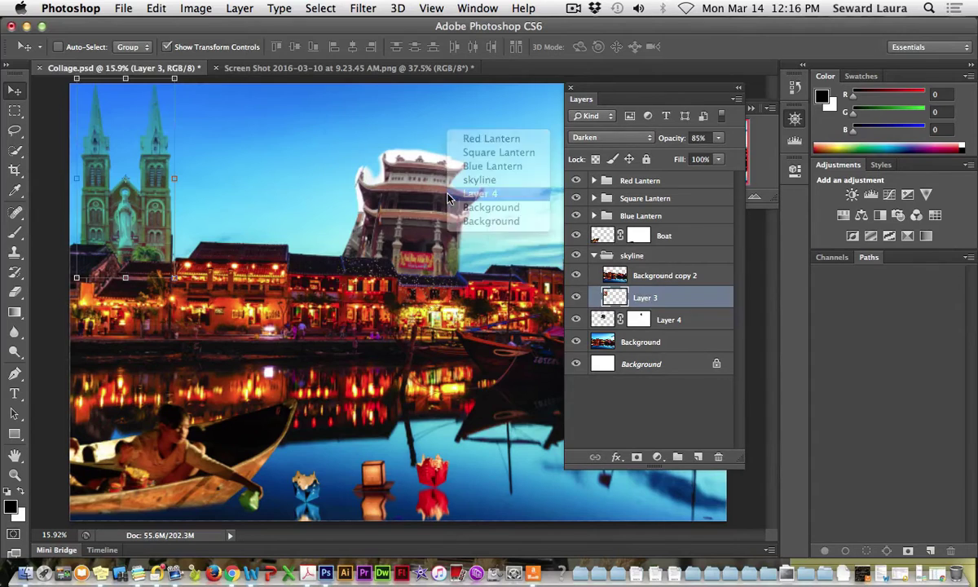
click(599, 137)
click(587, 149)
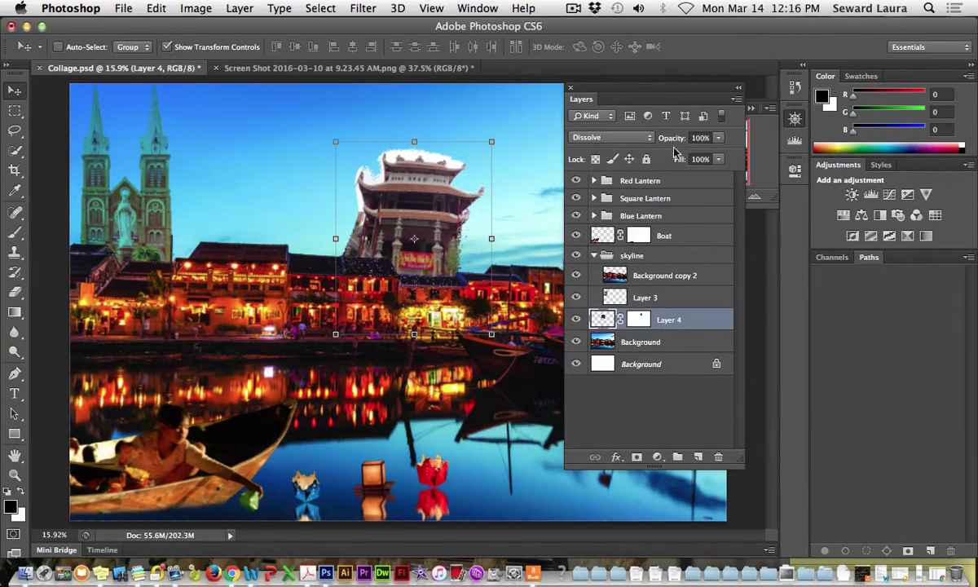
click(718, 138)
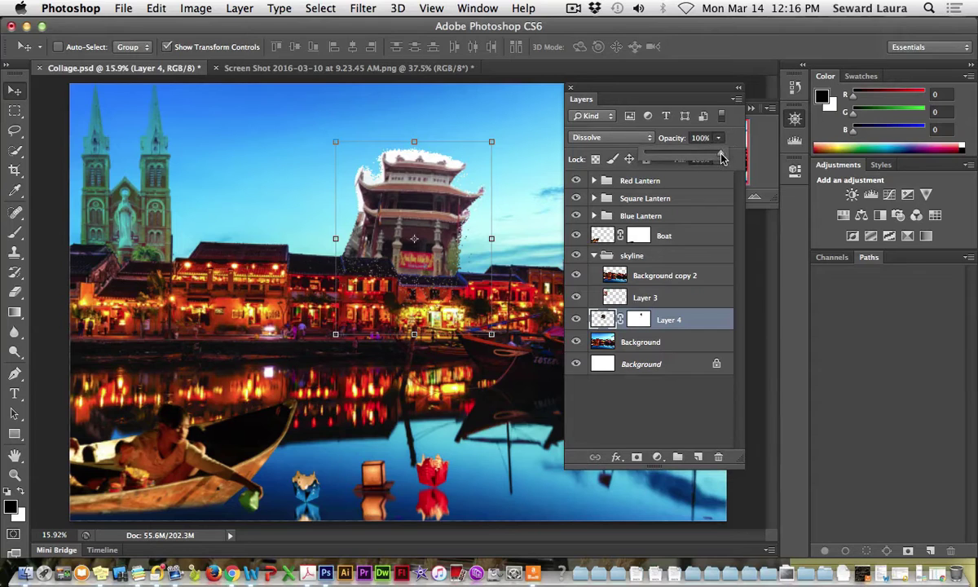
mouse_move(720, 158)
mouse_down()
mouse_move(668, 151)
mouse_move(715, 154)
mouse_up()
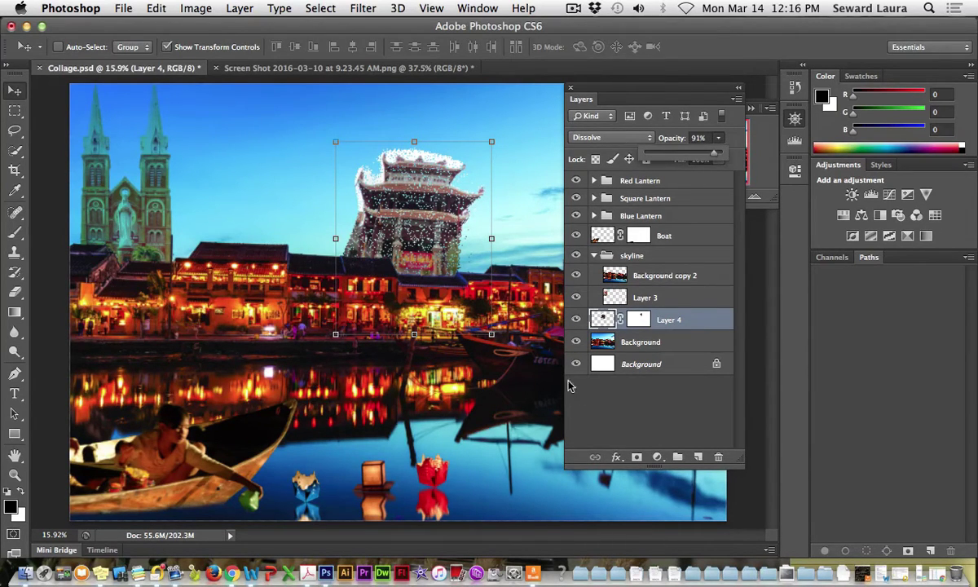
- Try the darkening blend modes on the temple layer: Darken, Multiply, Color Burn, Linear Burn and Darker Color
click(596, 143)
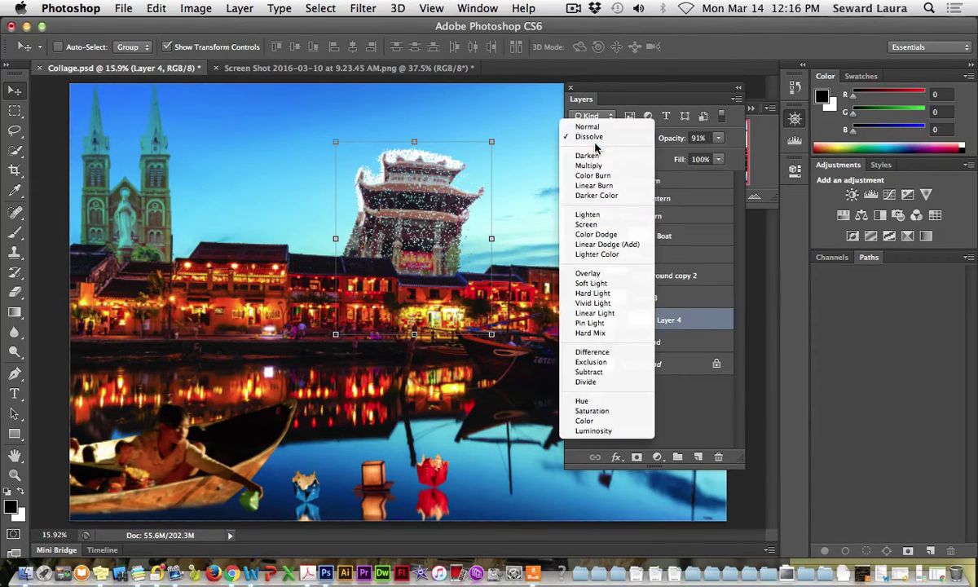
click(594, 152)
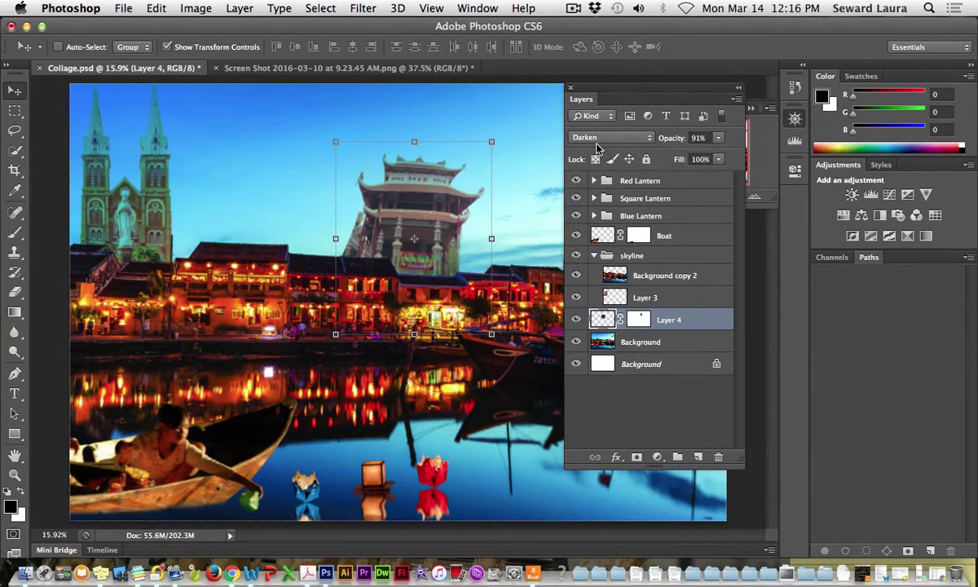
click(596, 143)
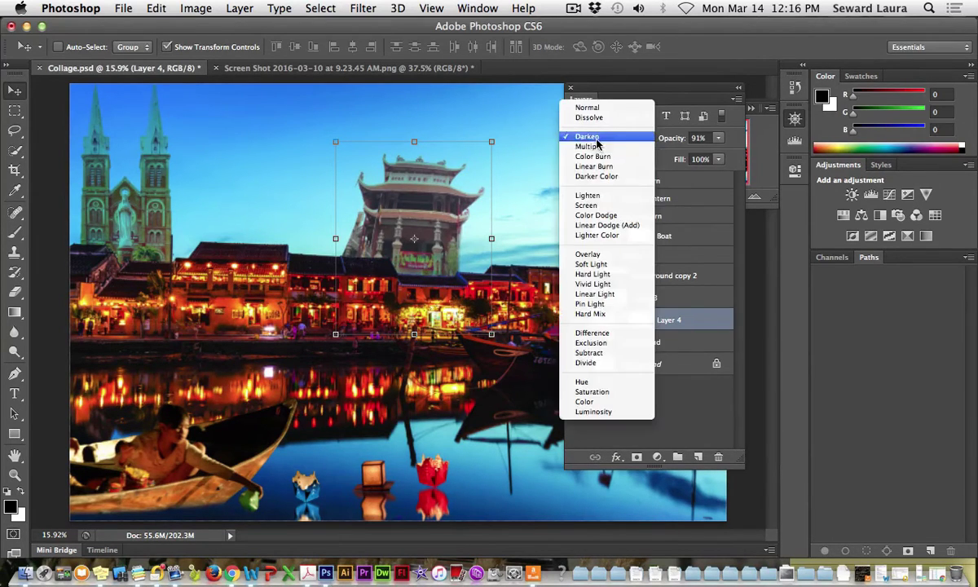
click(596, 146)
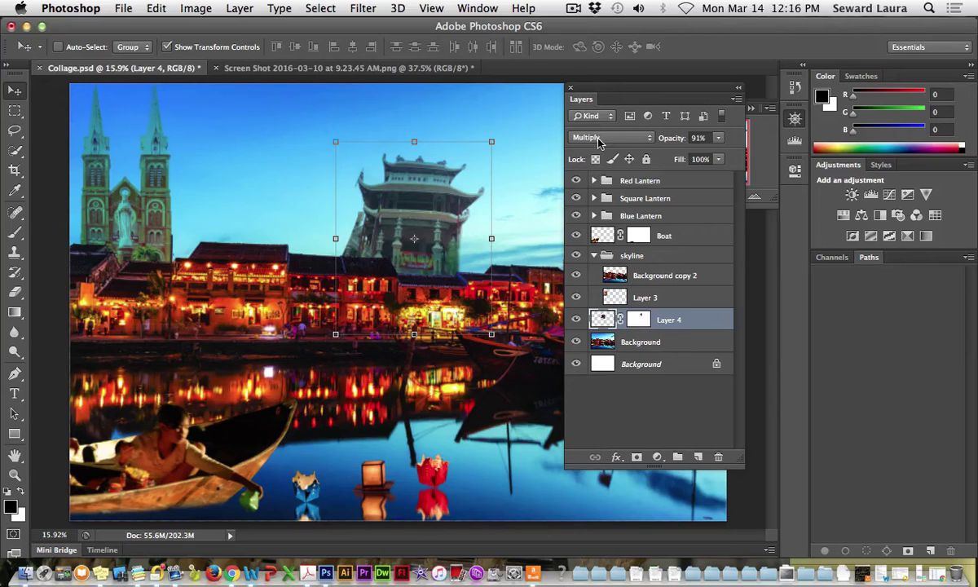
click(599, 142)
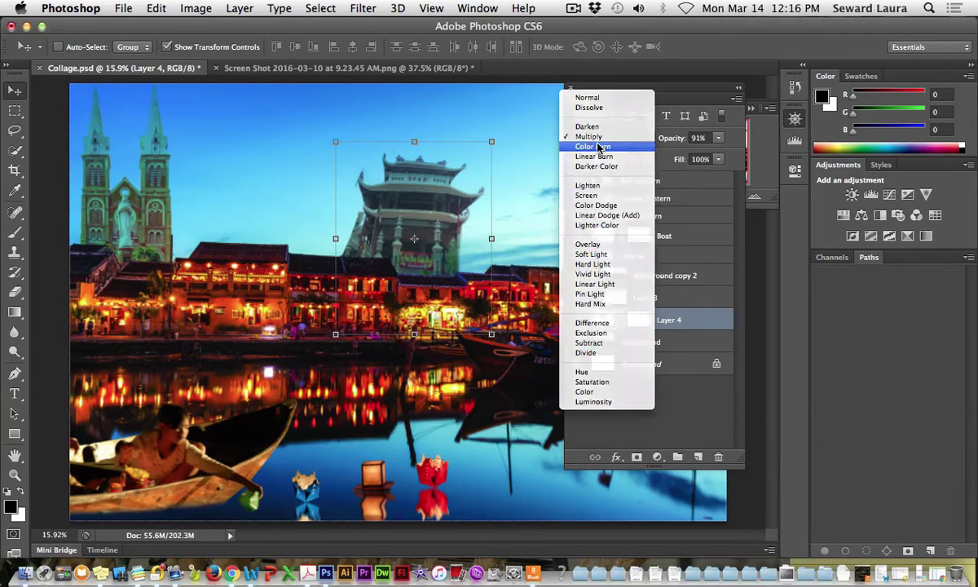
click(600, 146)
click(597, 144)
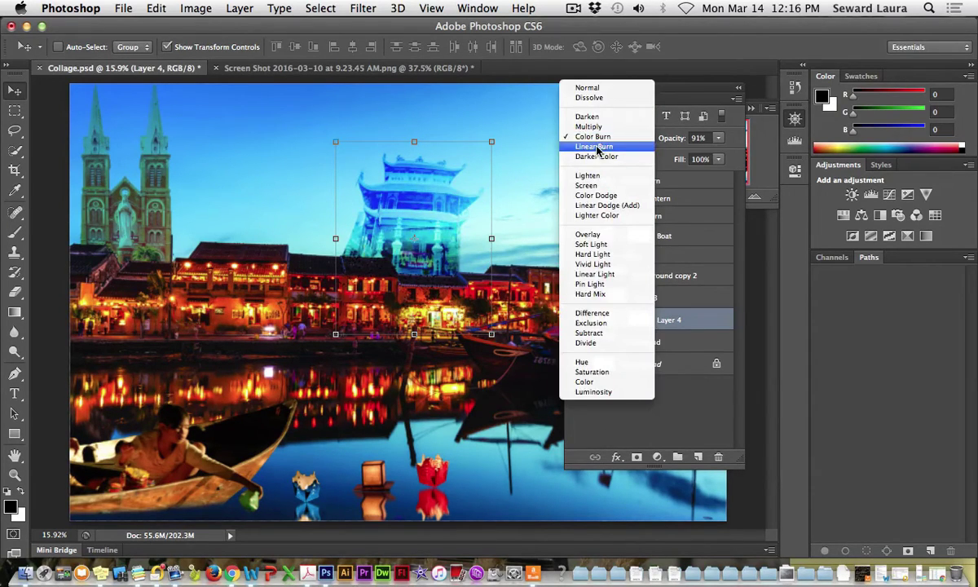
click(597, 149)
click(597, 145)
click(600, 145)
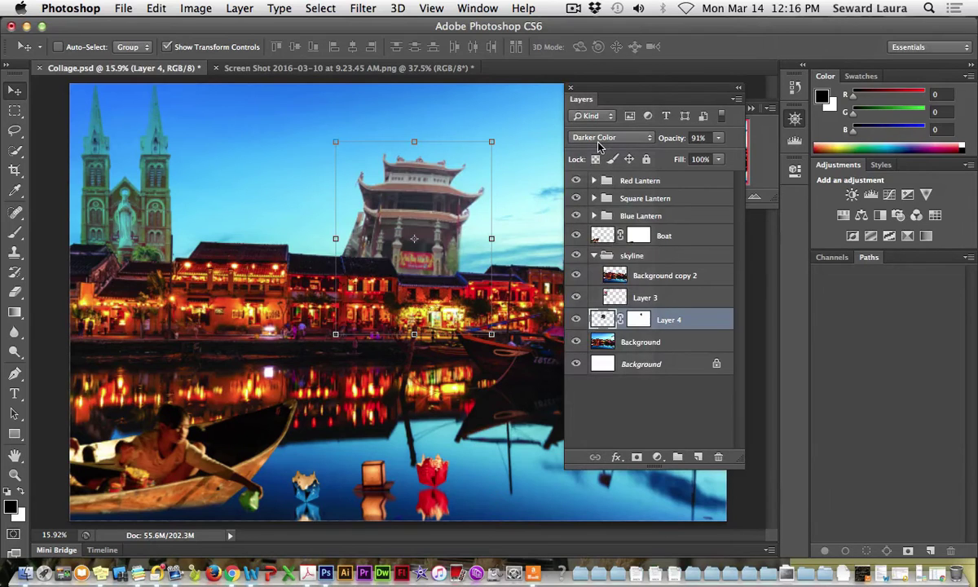
- Try the Lighten, Screen and Color Dodge blend modes on the temple layer
click(601, 144)
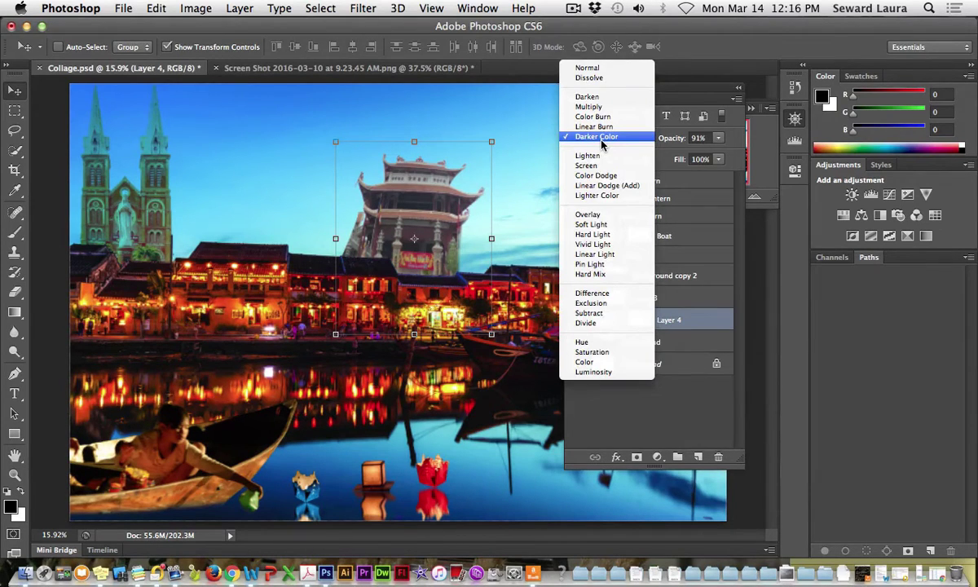
click(600, 155)
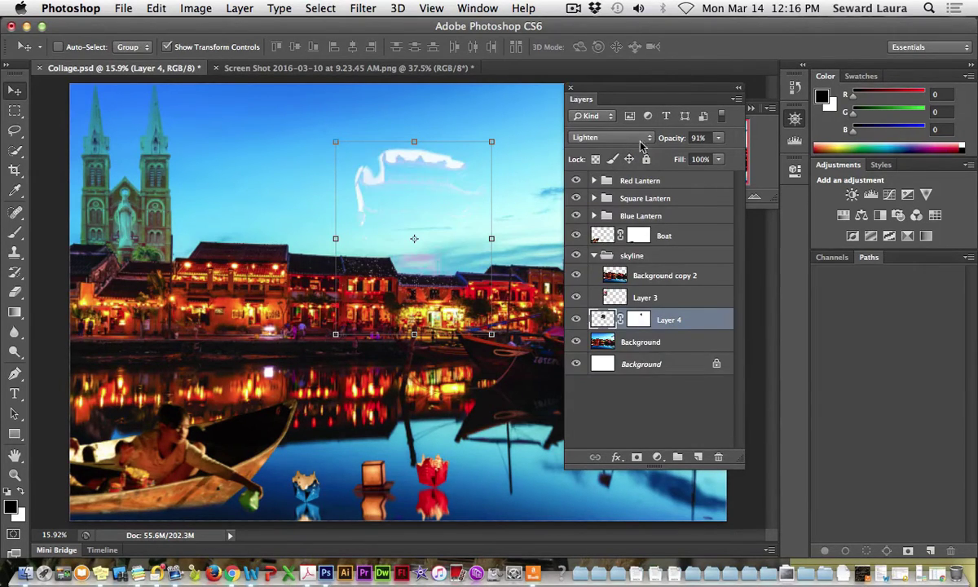
click(641, 144)
click(617, 147)
click(618, 143)
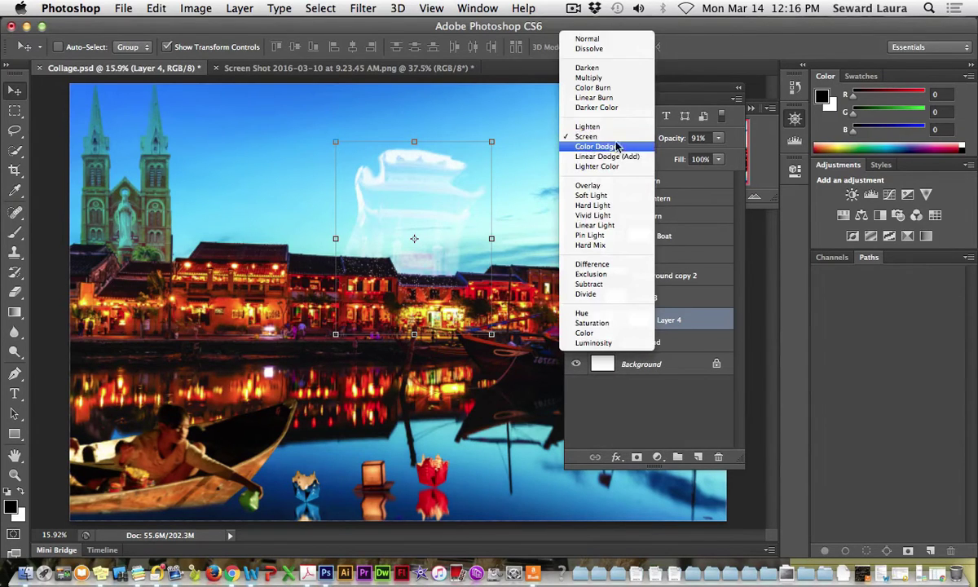
click(617, 147)
- Try the Overlay, Soft Light and Hard Light blend modes on the temple layer
click(617, 137)
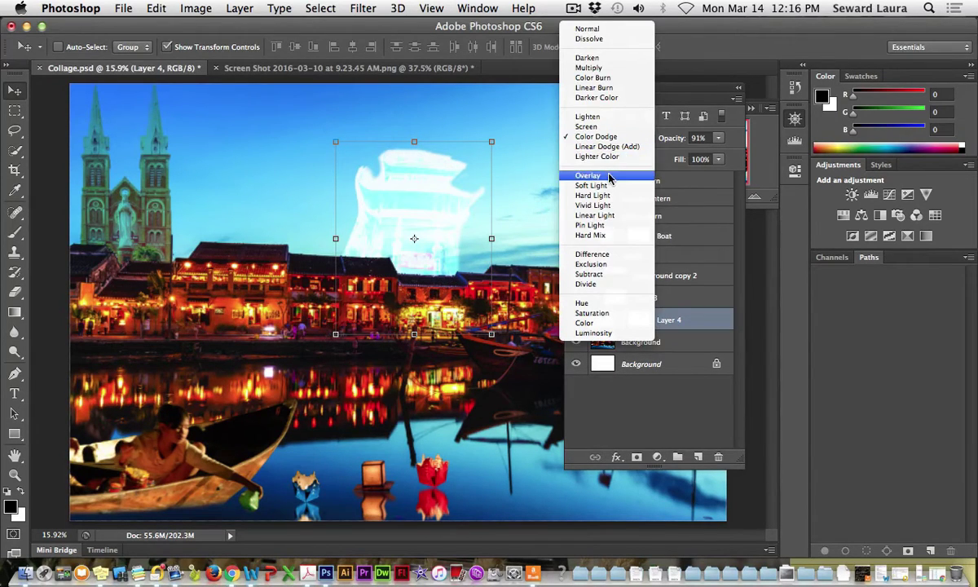
click(610, 178)
click(616, 137)
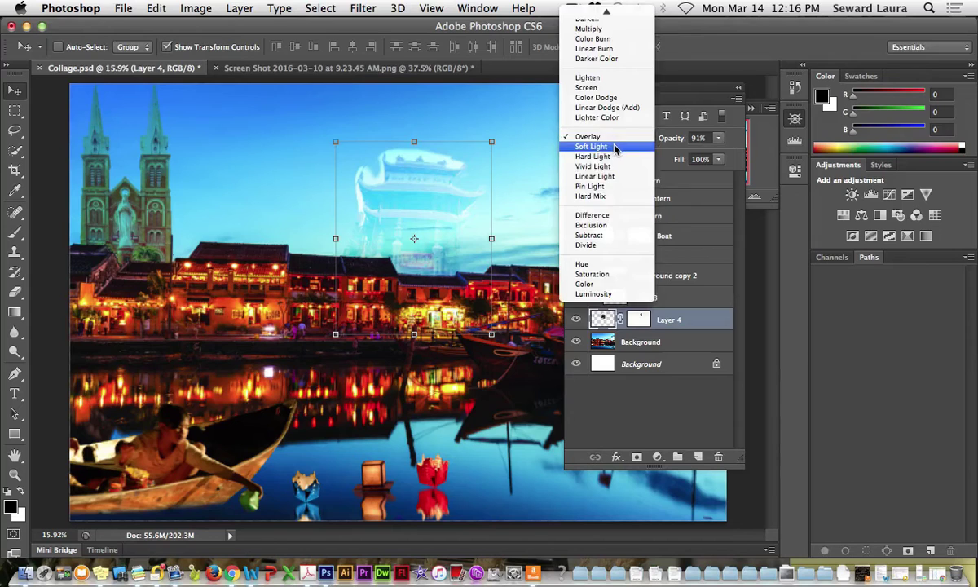
click(617, 147)
click(617, 138)
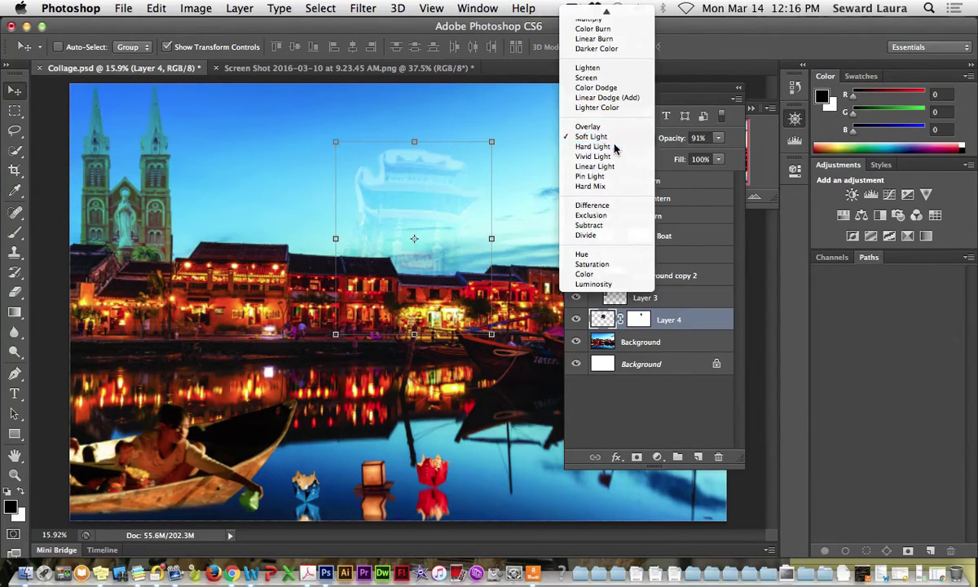
click(616, 147)
- Try the Difference, Subtract and Saturation blend modes on the temple layer
click(617, 138)
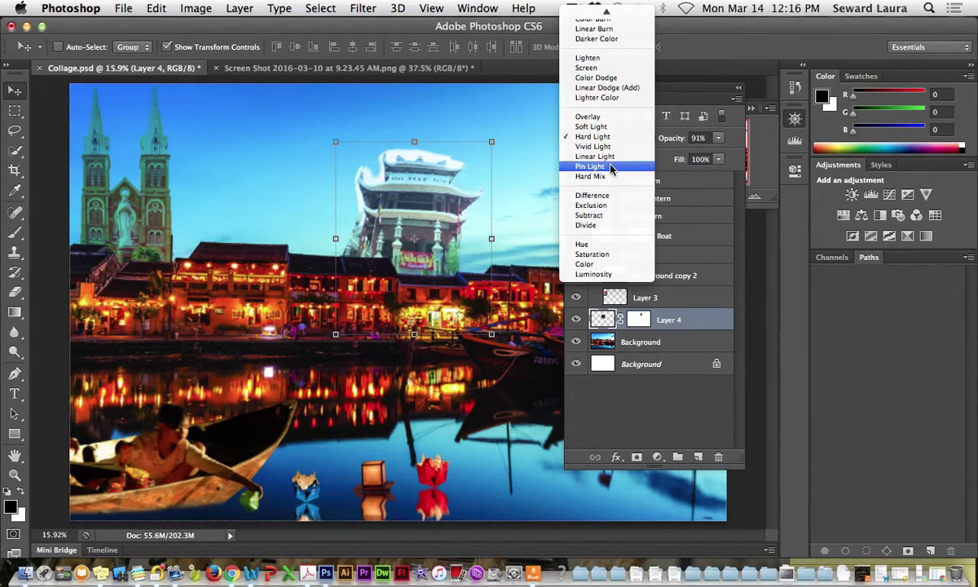
click(601, 197)
click(614, 144)
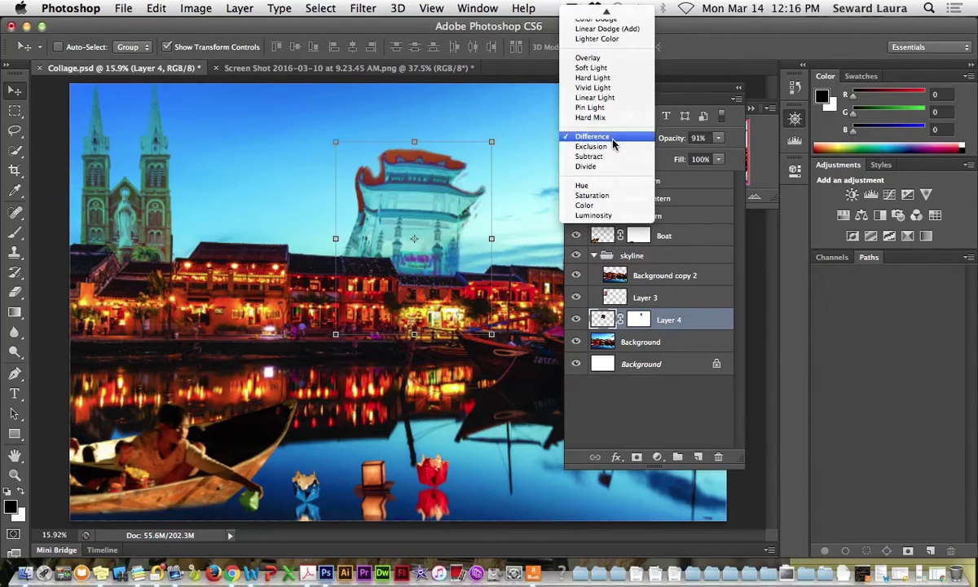
click(613, 157)
click(611, 138)
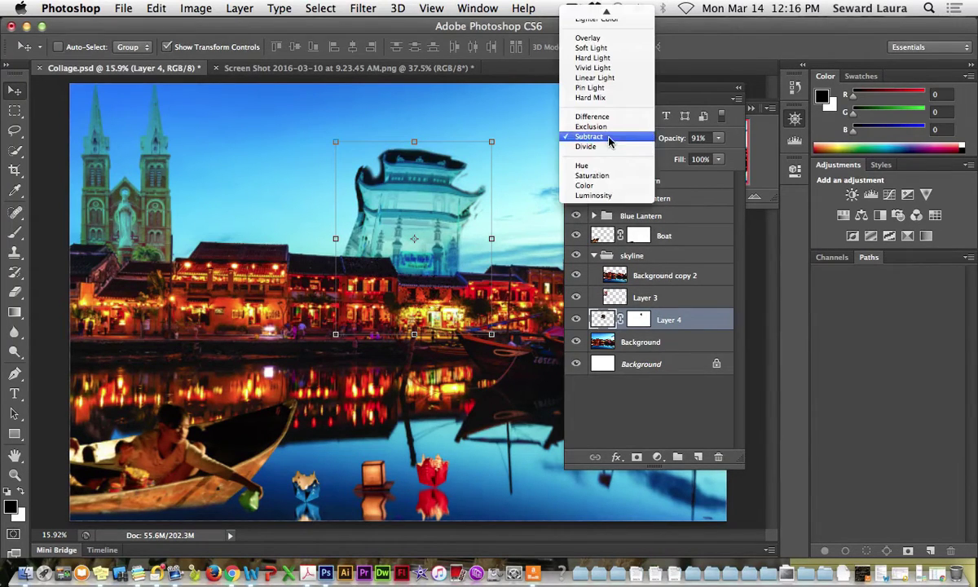
click(609, 175)
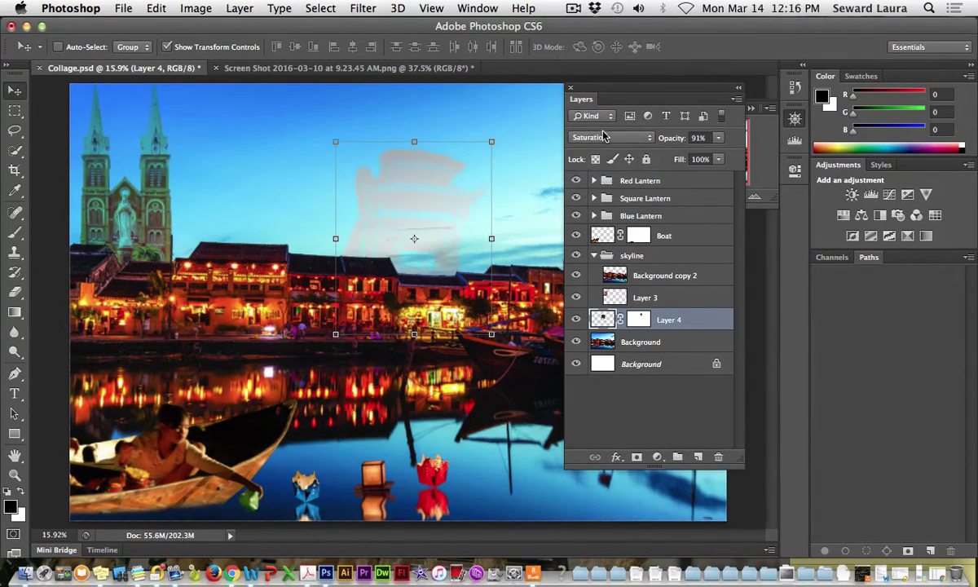
- Return the temple layer's blend mode to Normal and dock the Layers panel beside Channels and Paths
click(572, 135)
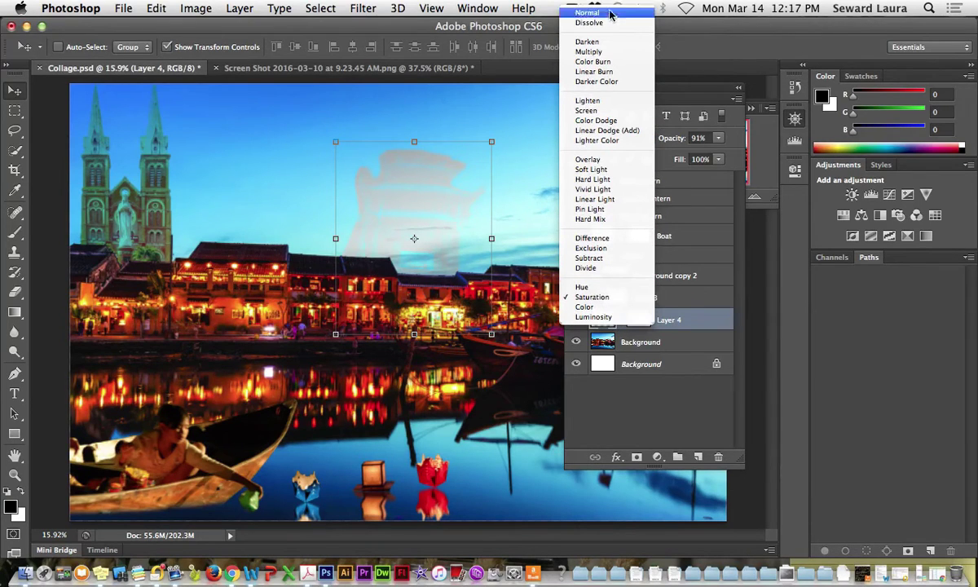
click(567, 12)
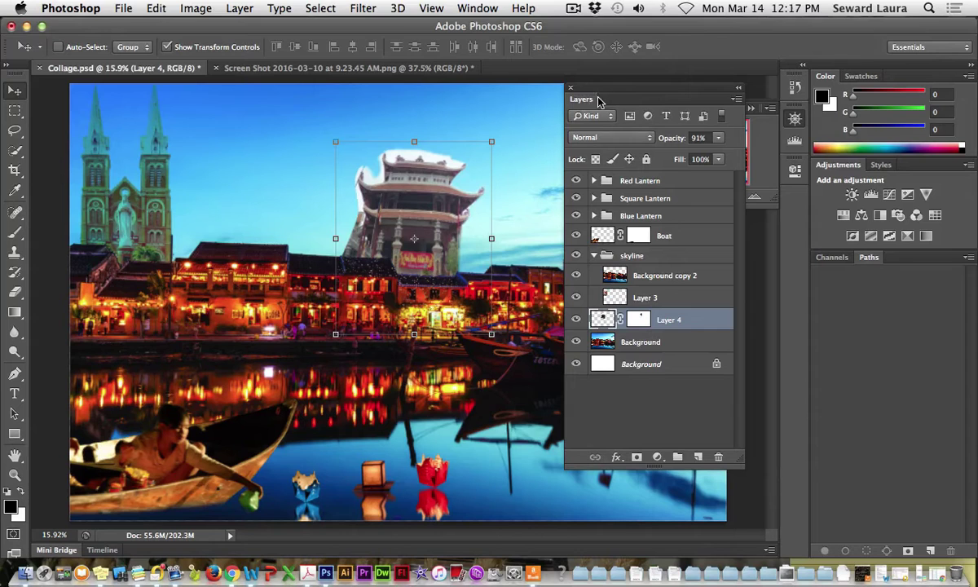
drag(591, 102, 850, 266)
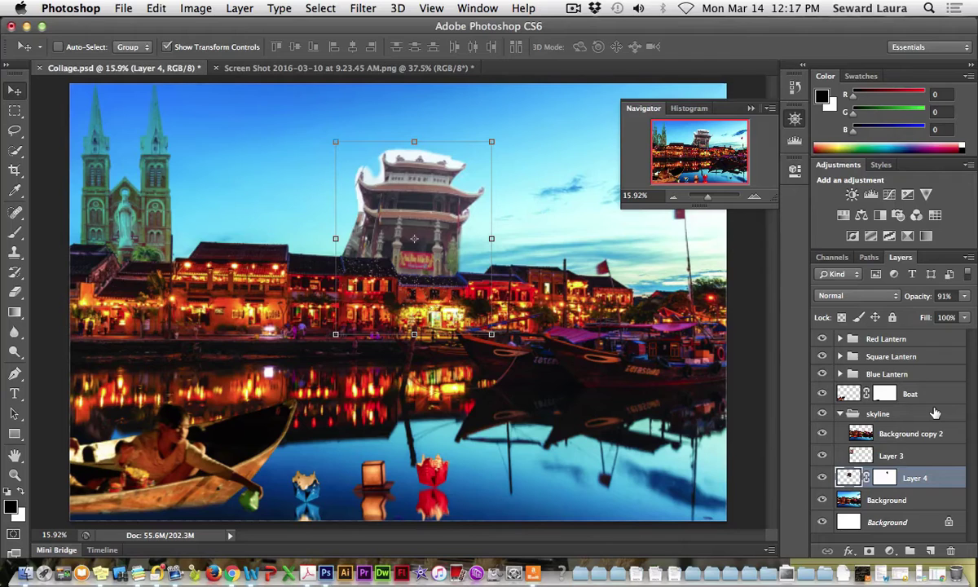
- Start a text layer in the sky between the cathedral and temple, using the MS Reference Sans font at 60 pt
click(15, 394)
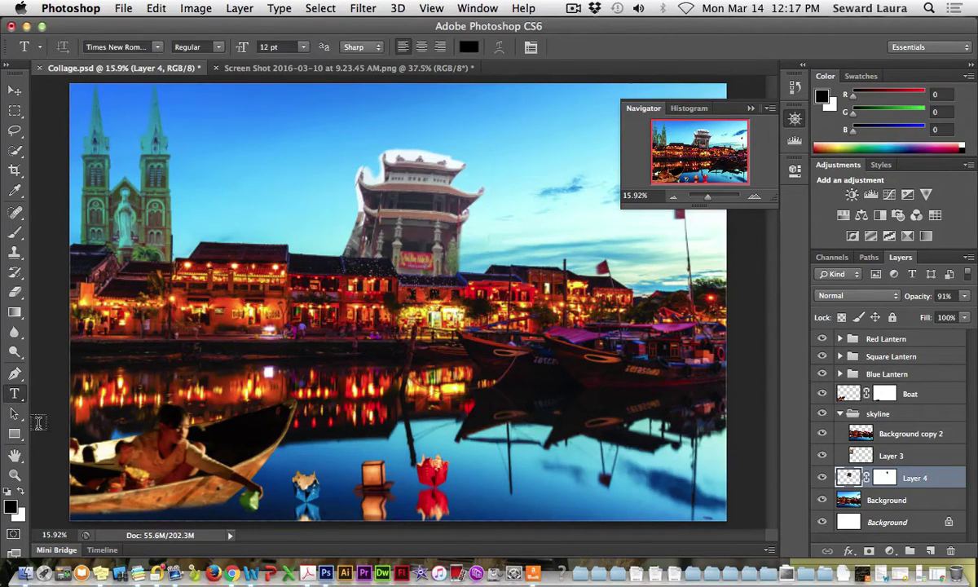
click(251, 172)
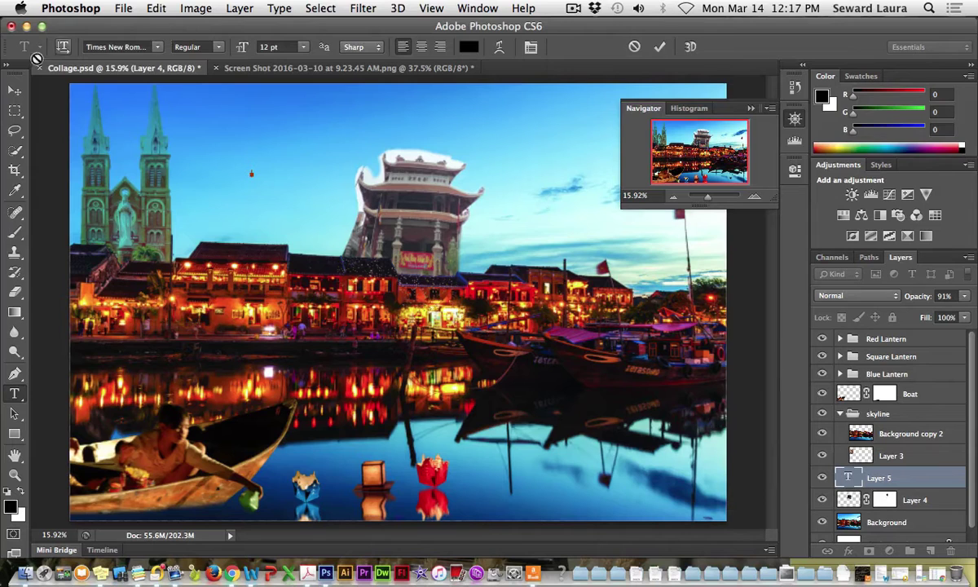
click(159, 47)
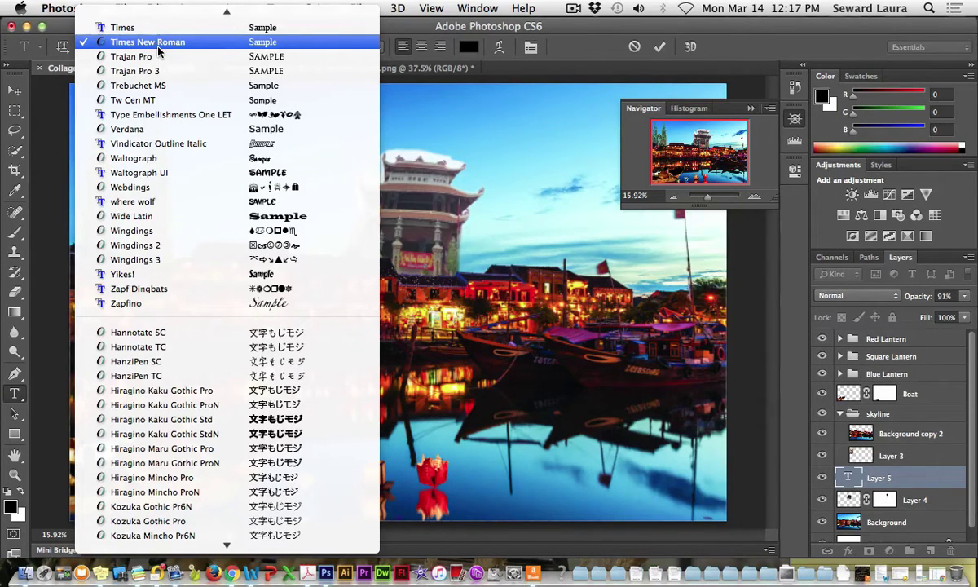
scroll(194, 58, up, 15)
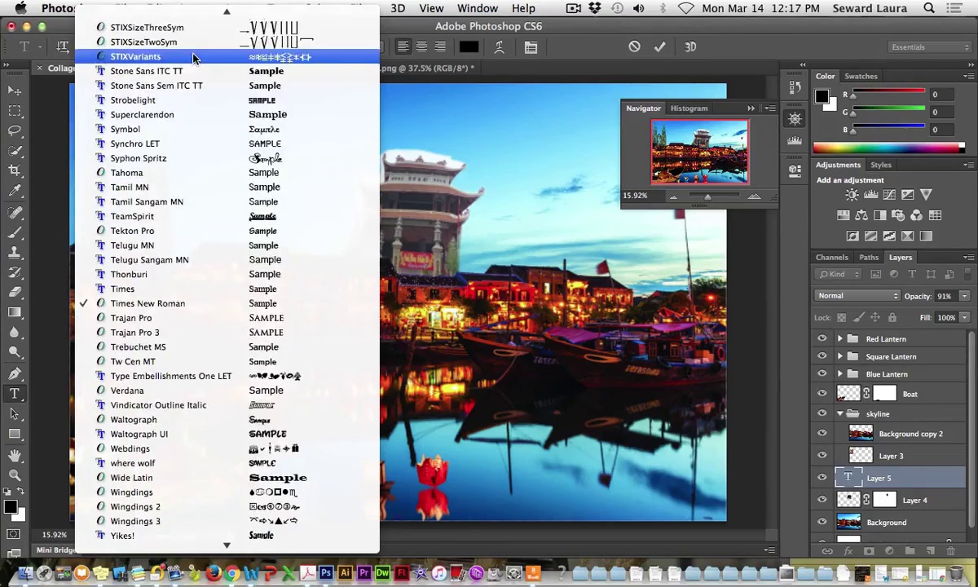
scroll(194, 58, up, 11)
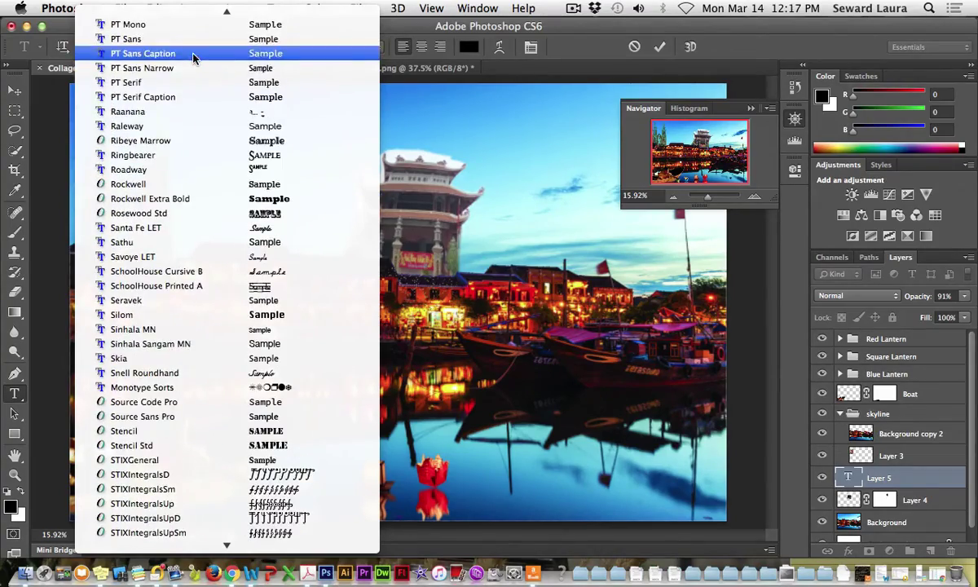
scroll(273, 88, up, 5)
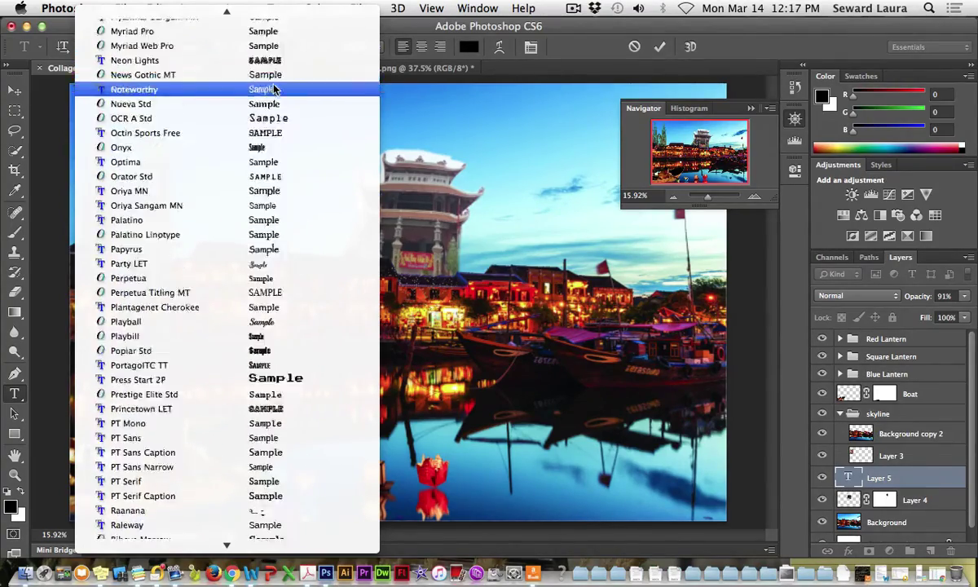
click(273, 65)
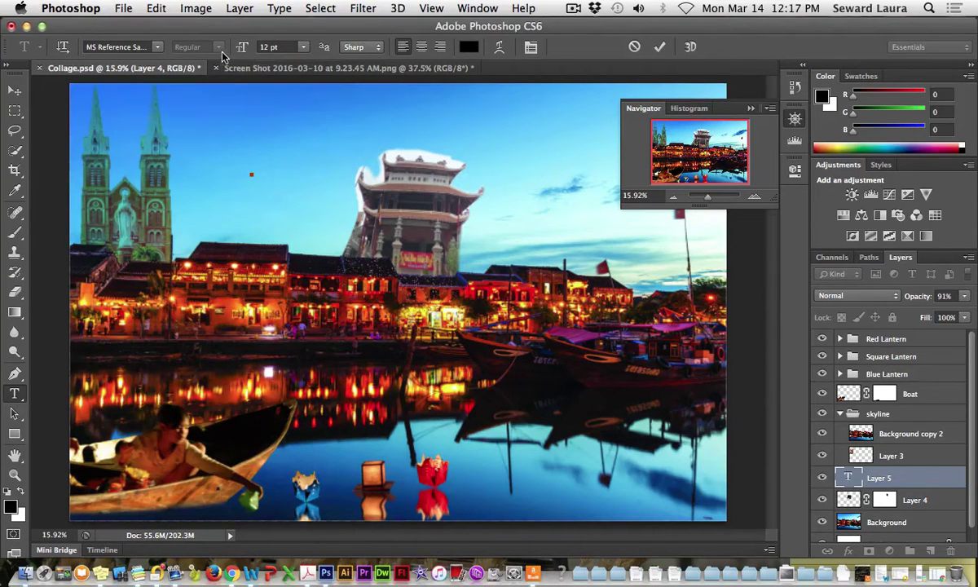
click(303, 47)
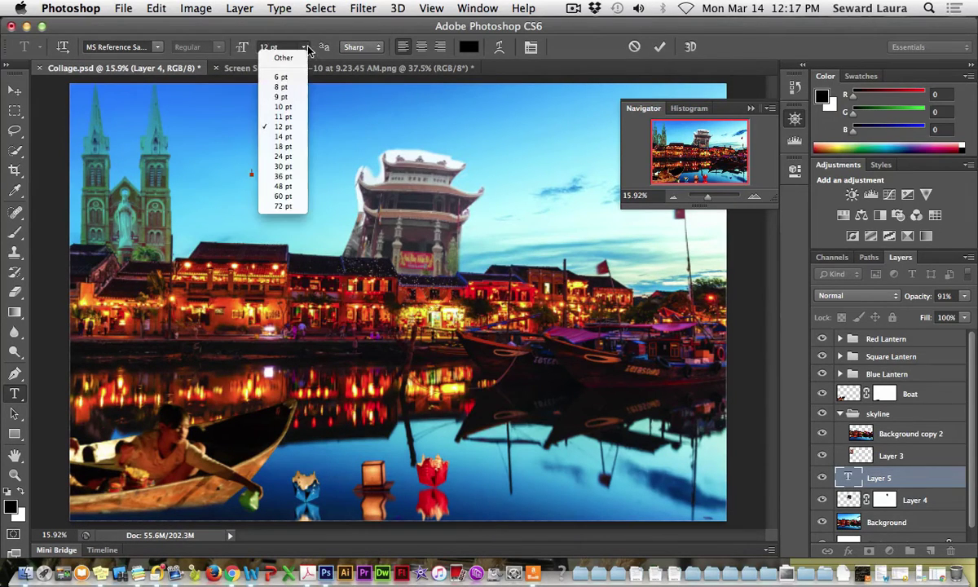
click(282, 196)
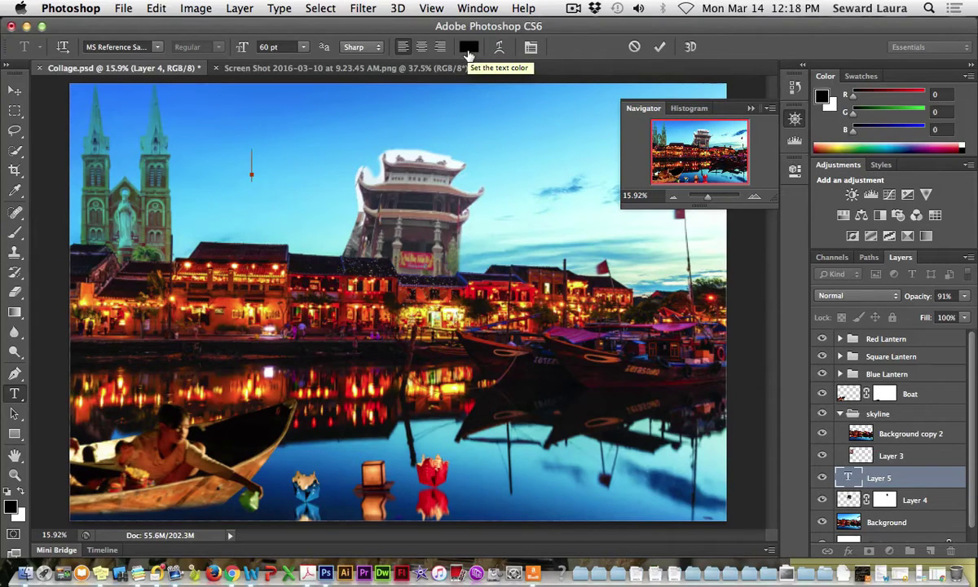
- Set the foreground color to red #b53131 and discard the empty text layer
click(11, 507)
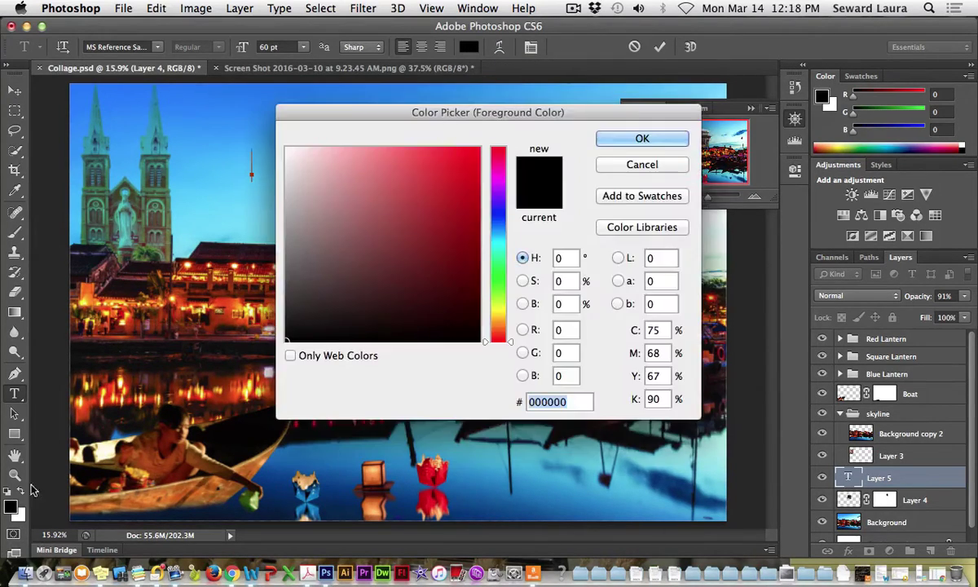
click(427, 204)
click(652, 138)
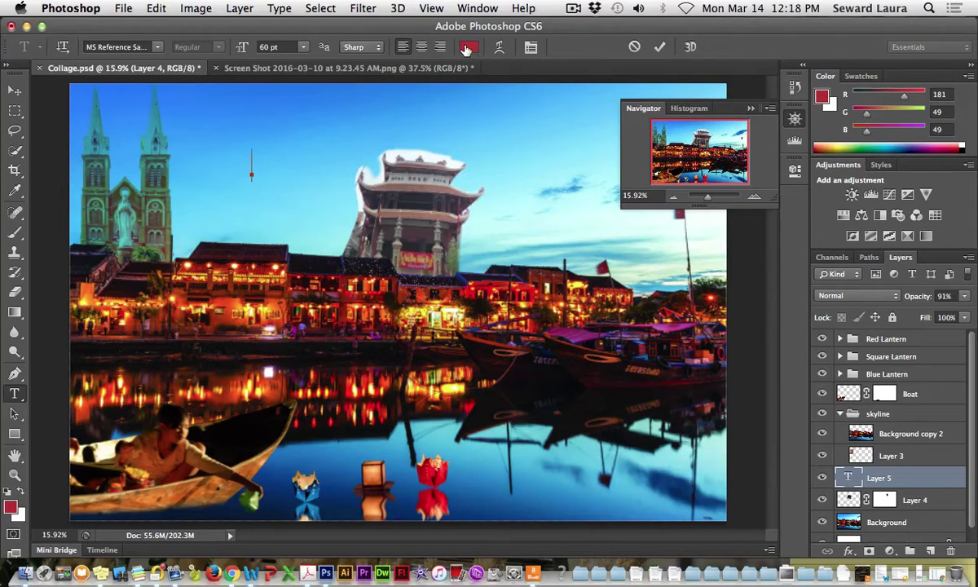
key(Escape)
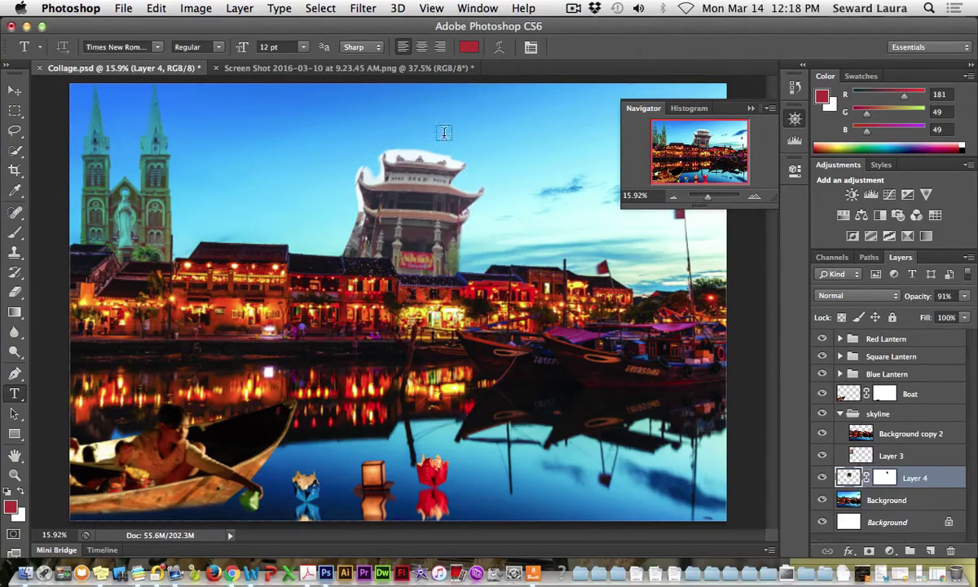
- Pick the dark muted red #5d3535 as the foreground color
click(9, 503)
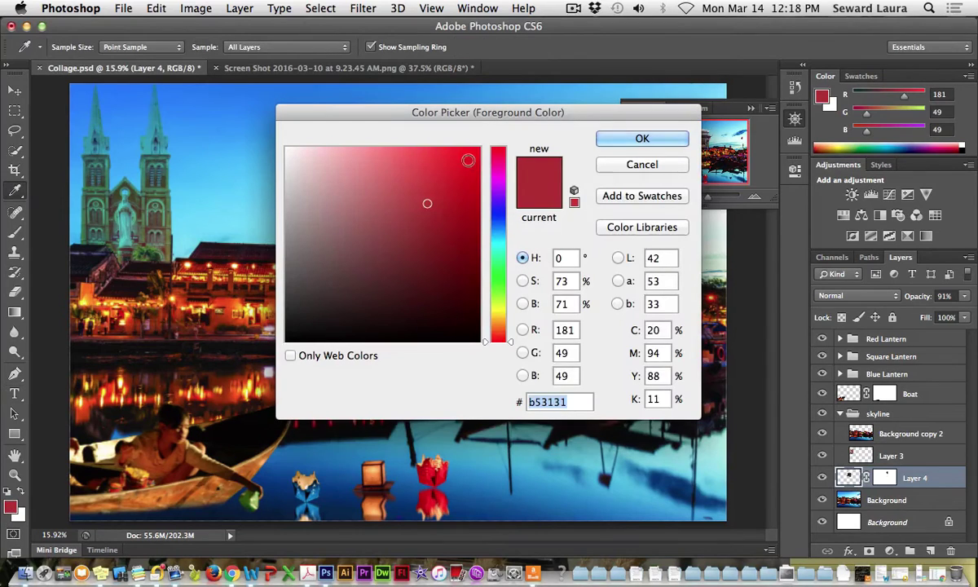
click(355, 184)
drag(355, 184, 369, 272)
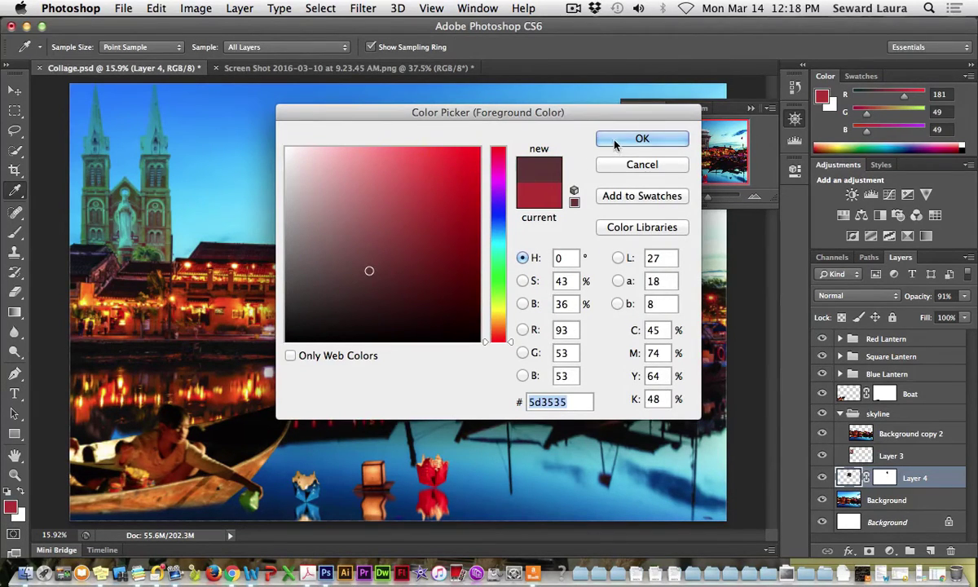